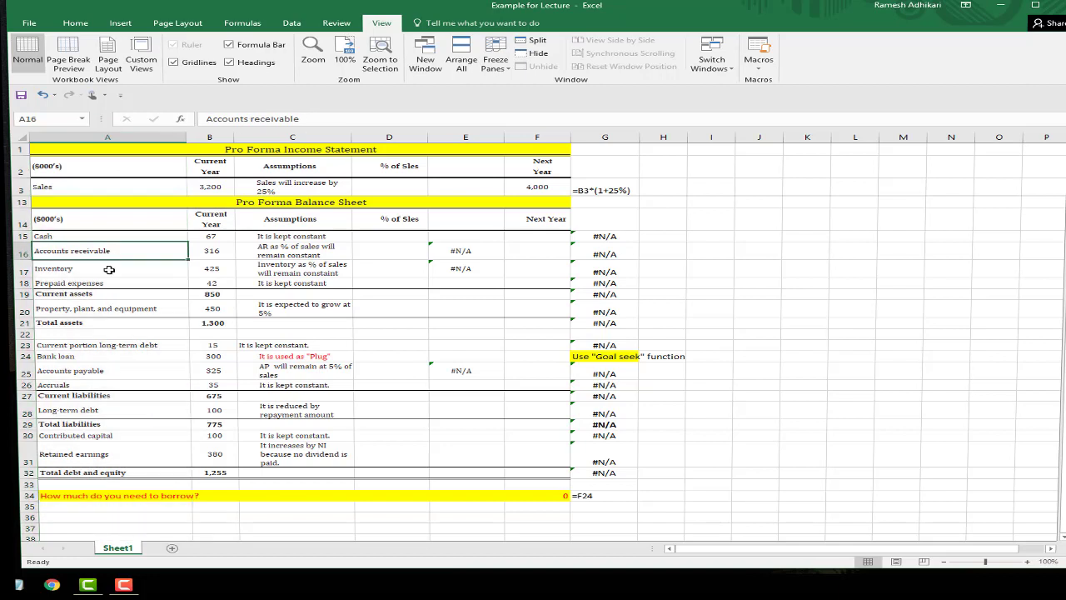
# Step: Examine the pro forma sheet's current-year, assumptions, % of sales and next-year columns
pyautogui.click(108, 283)
pyautogui.click(209, 137)
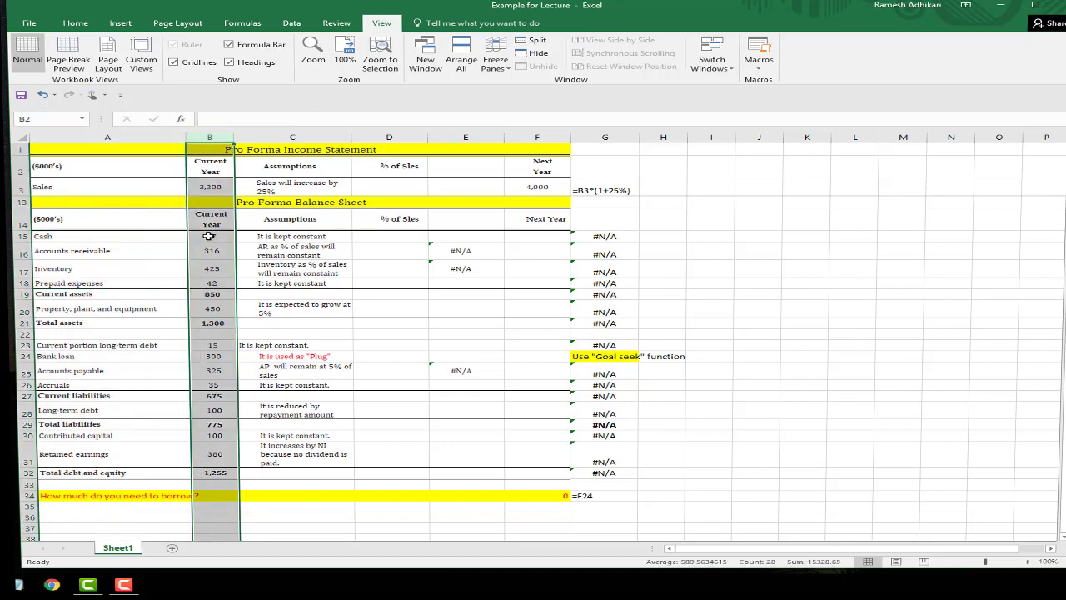
pyautogui.click(291, 137)
pyautogui.moveTo(287, 237); pyautogui.dragTo(282, 458)
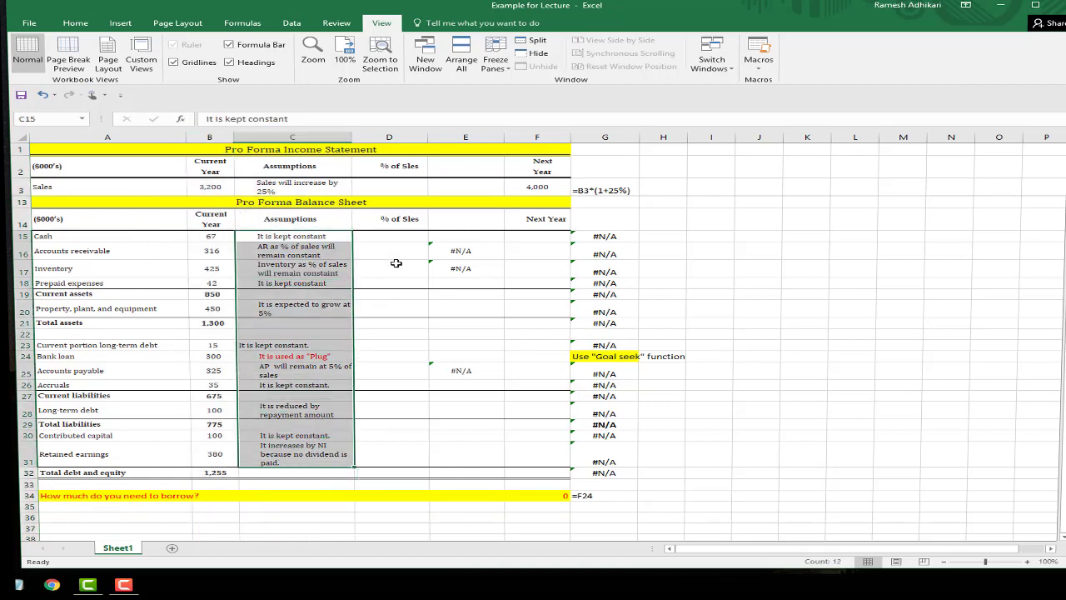
pyautogui.click(395, 133)
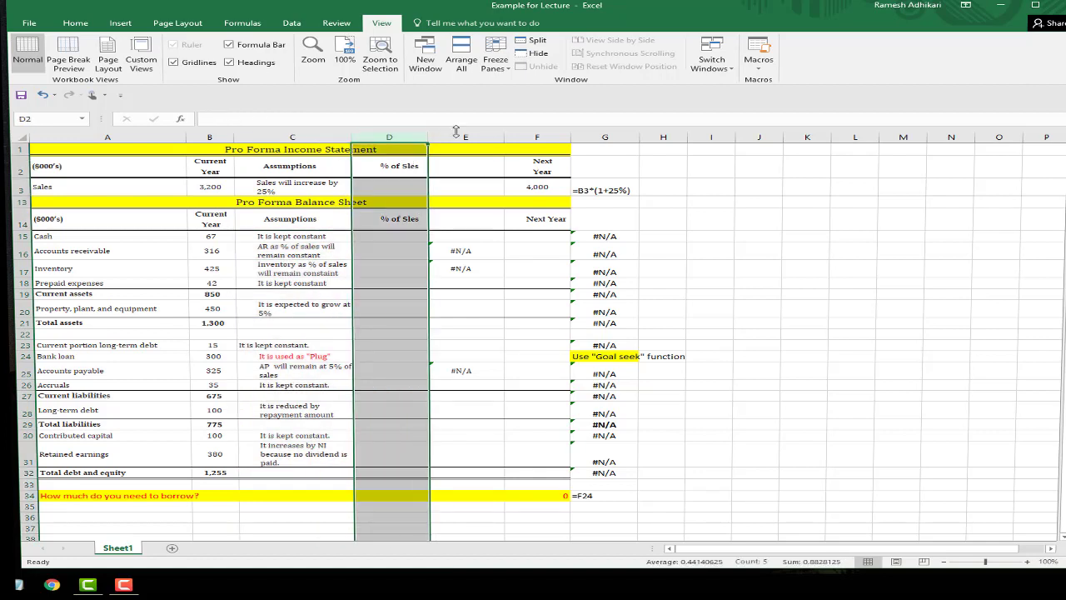
pyautogui.click(512, 136)
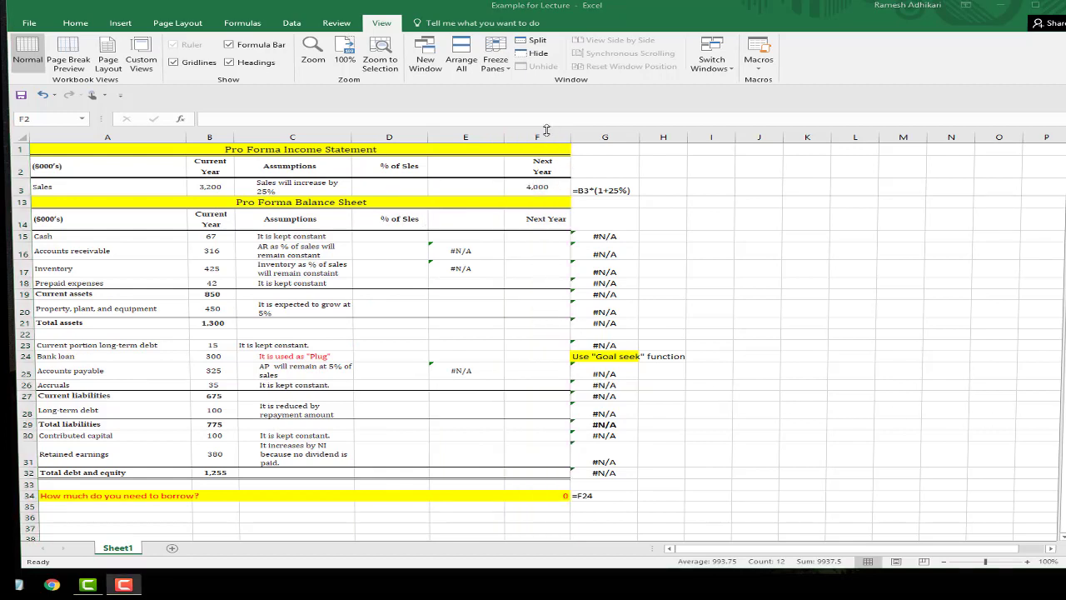
pyautogui.click(546, 131)
pyautogui.click(212, 137)
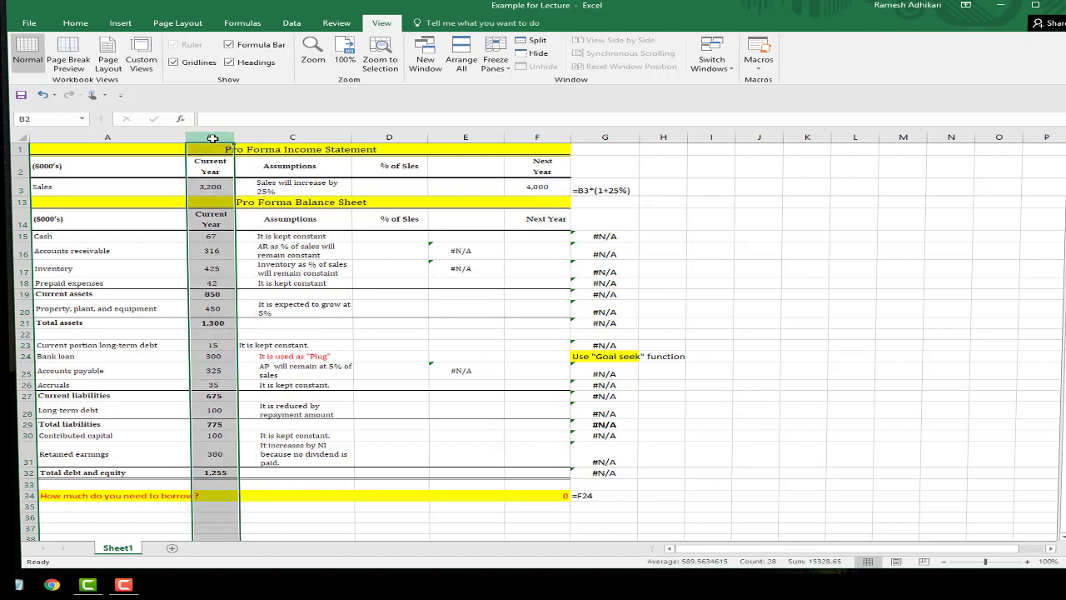
pyautogui.click(193, 311)
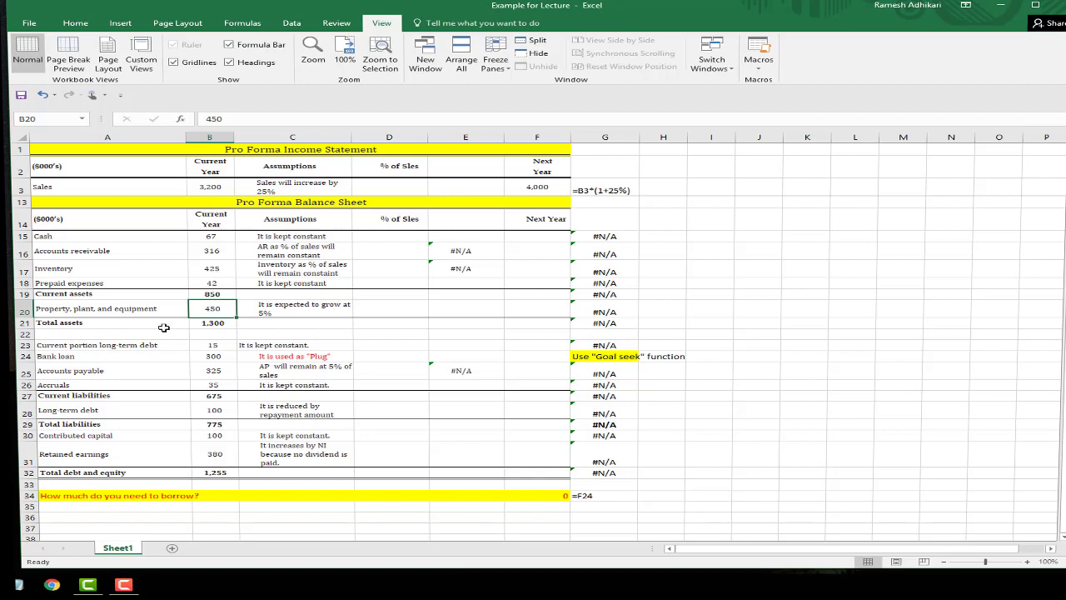
pyautogui.press('F10')
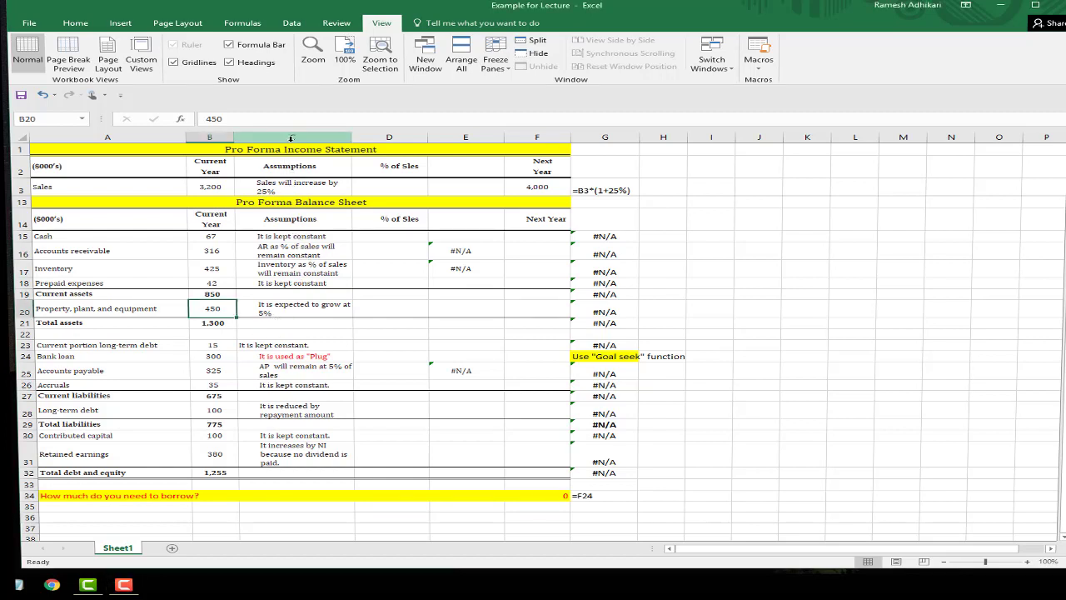
pyautogui.click(214, 139)
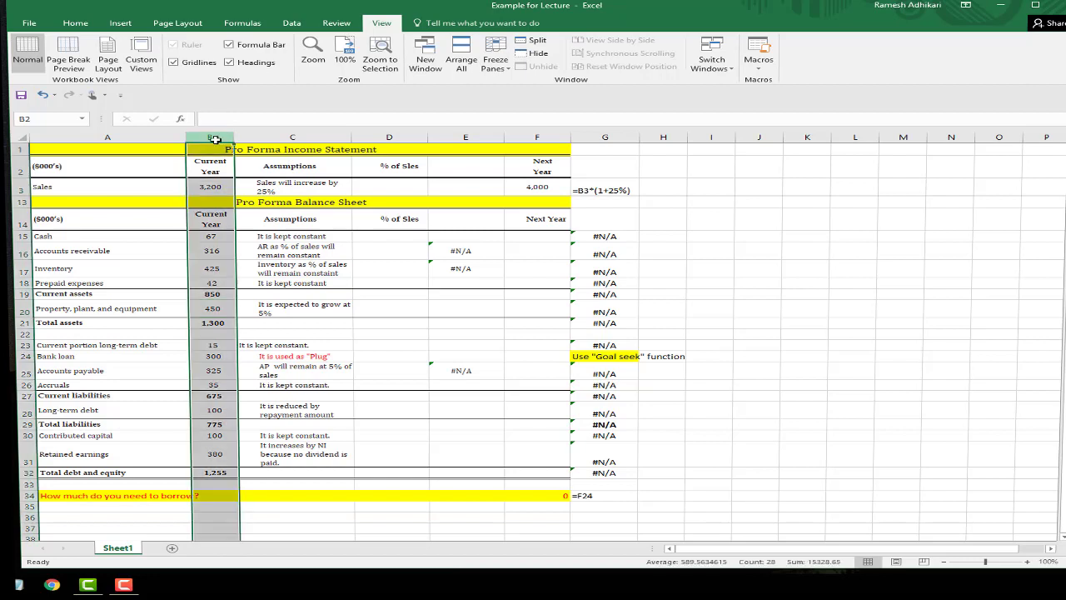
pyautogui.click(291, 140)
pyautogui.moveTo(285, 240); pyautogui.dragTo(300, 460)
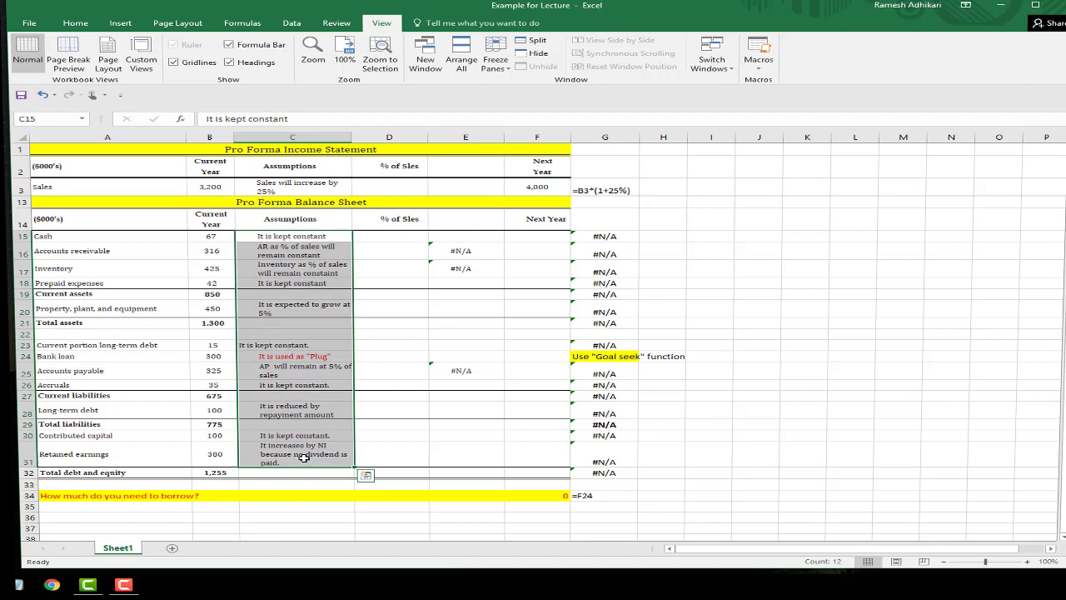
pyautogui.press('Right')
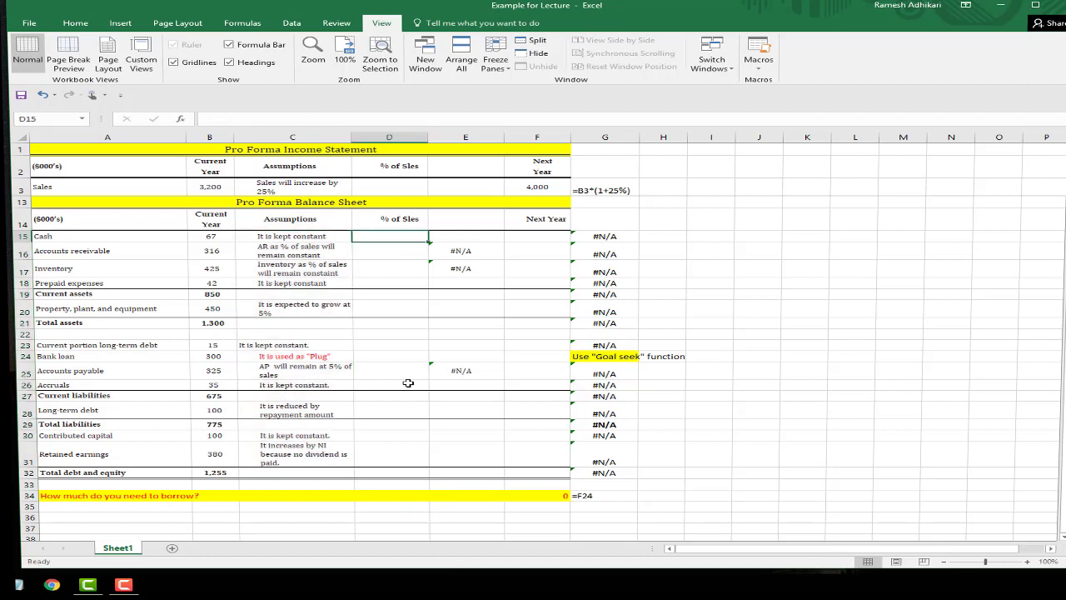
# Step: Calculate accounts receivable as a percentage of sales in D16 with the formula =B16/B3
pyautogui.click(391, 263)
pyautogui.click(387, 237)
pyautogui.click(407, 251)
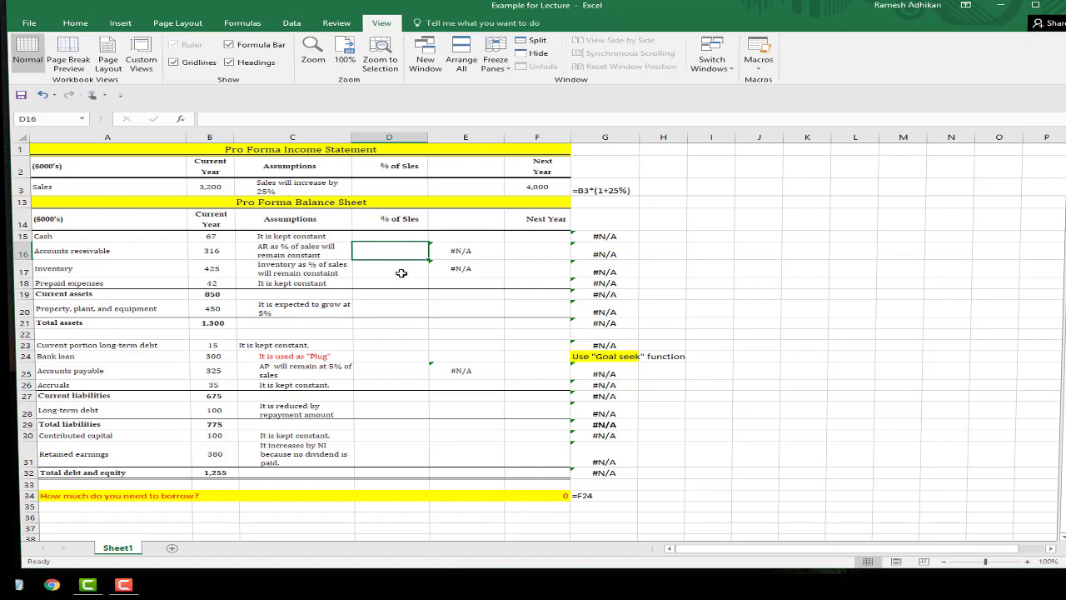
pyautogui.click(402, 270)
pyautogui.moveTo(401, 250); pyautogui.dragTo(402, 273)
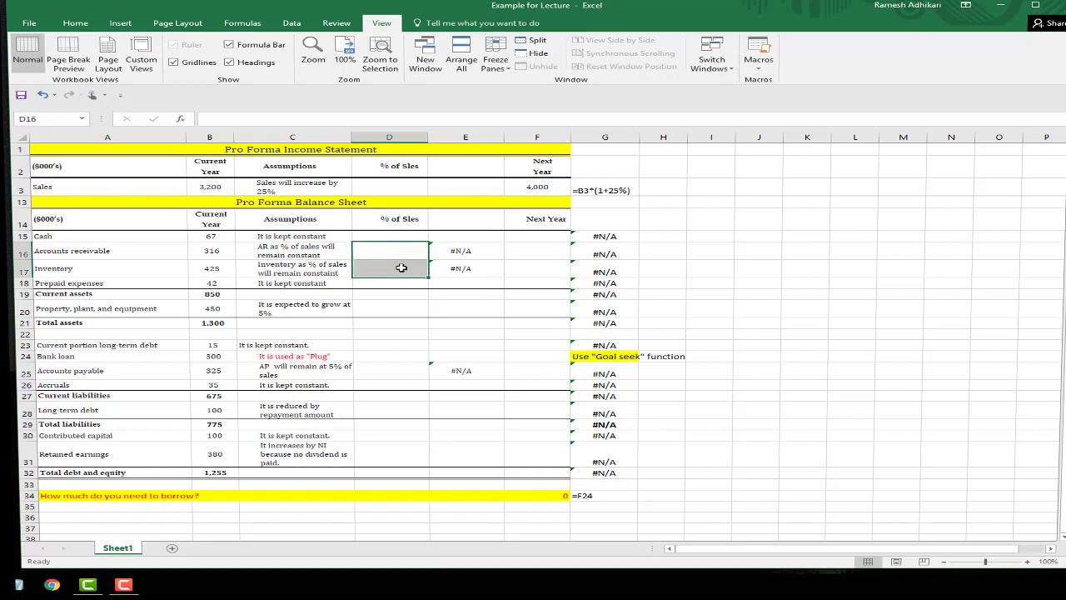
pyautogui.click(401, 254)
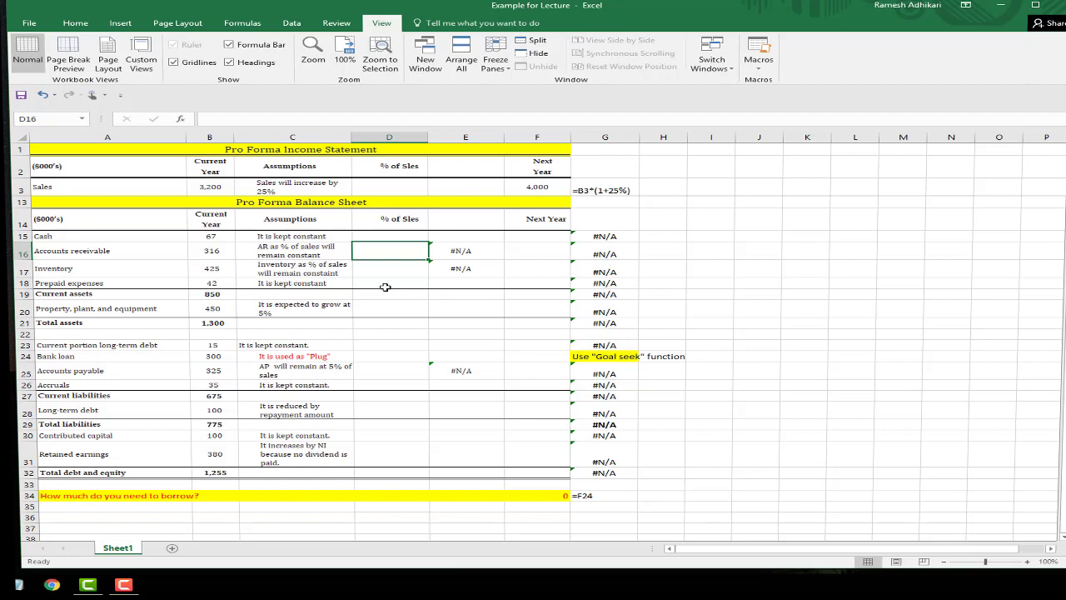
pyautogui.write('=')
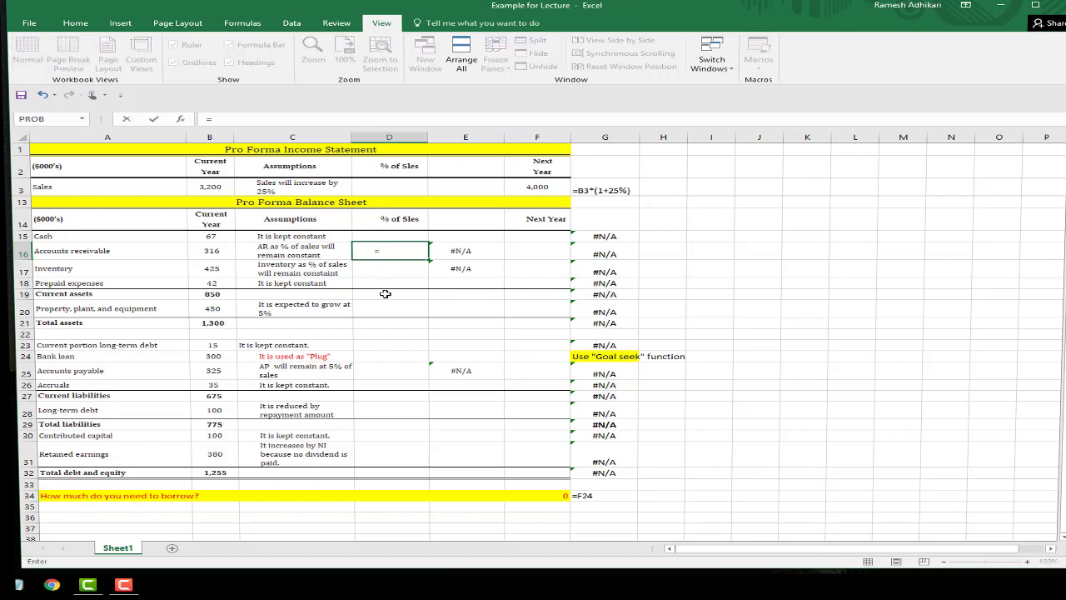
pyautogui.click(206, 252)
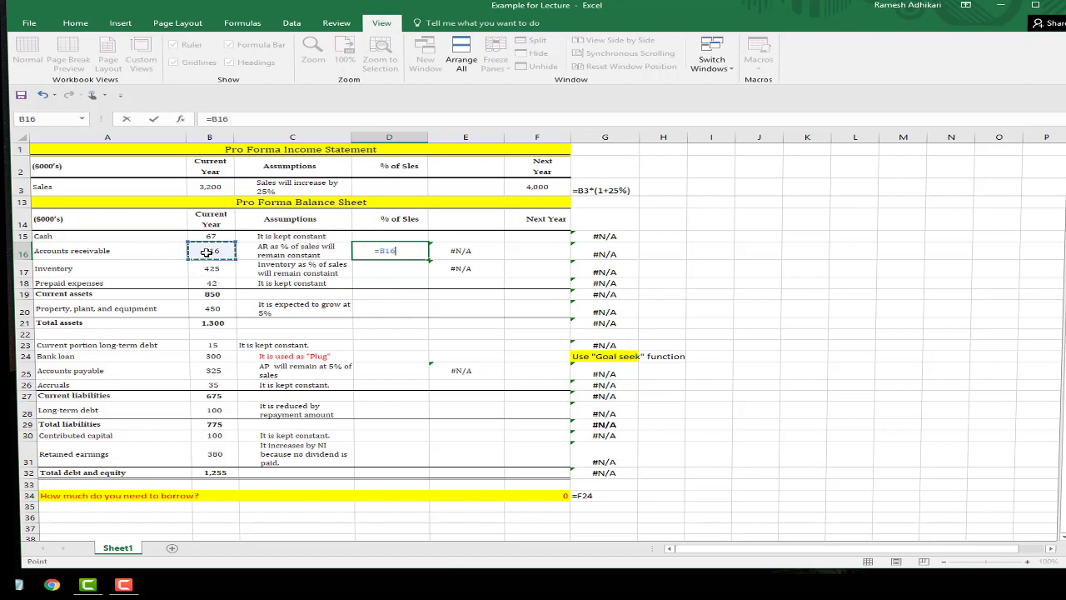
pyautogui.write('/')
pyautogui.click(211, 186)
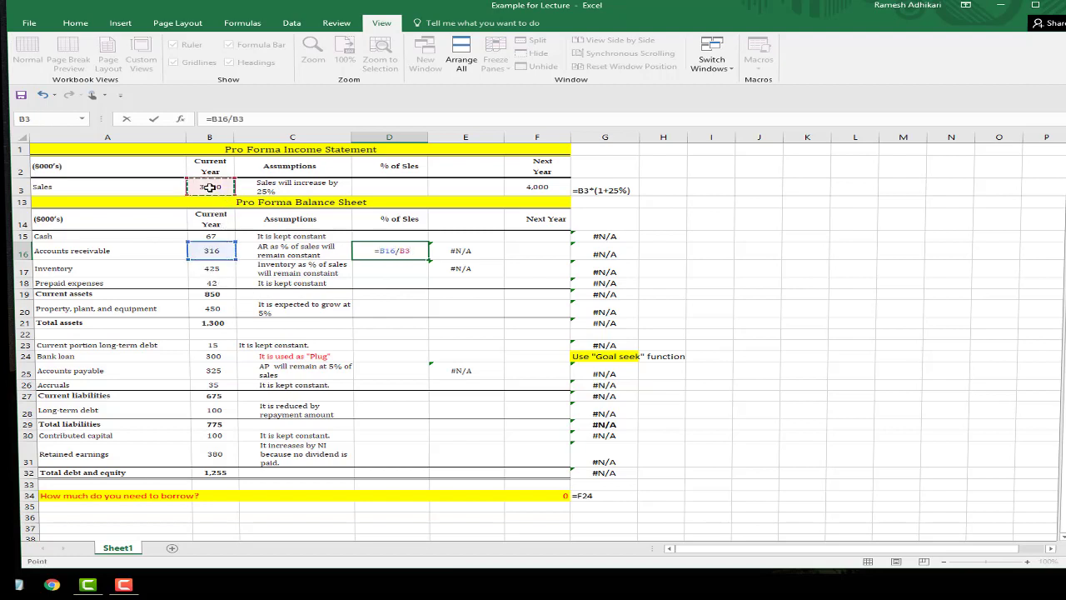
pyautogui.press('Return')
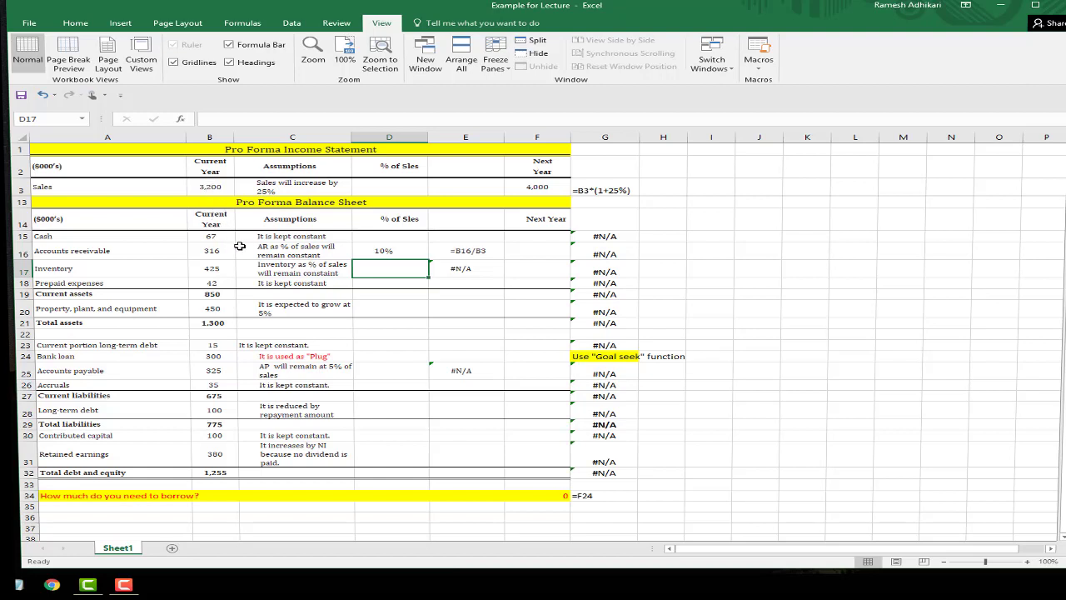
# Step: Calculate inventory as a percentage of sales in D17 with the formula =B17/B3
pyautogui.write('=')
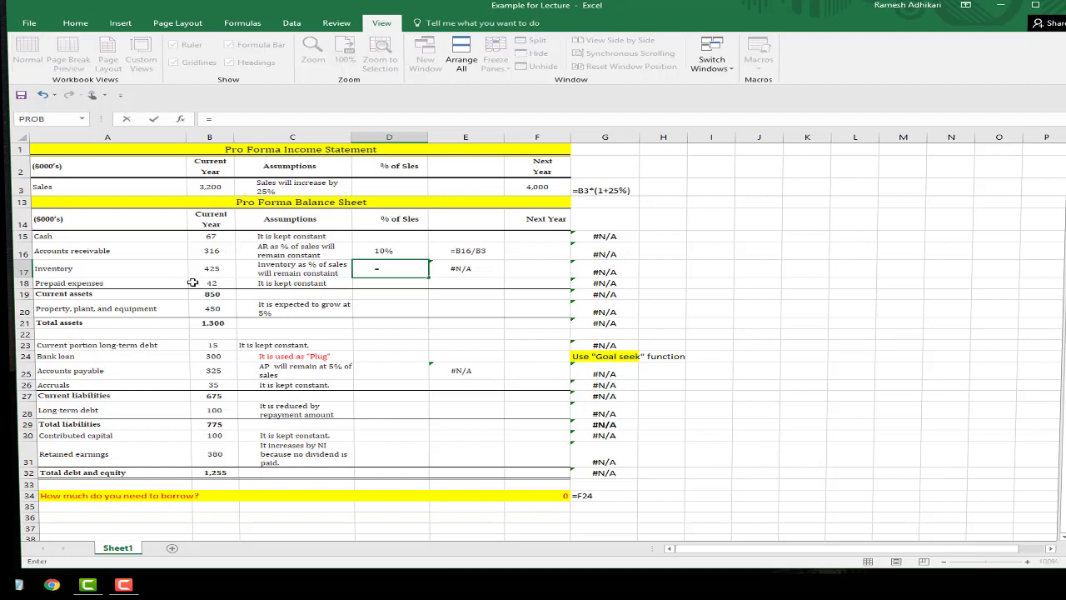
pyautogui.click(210, 269)
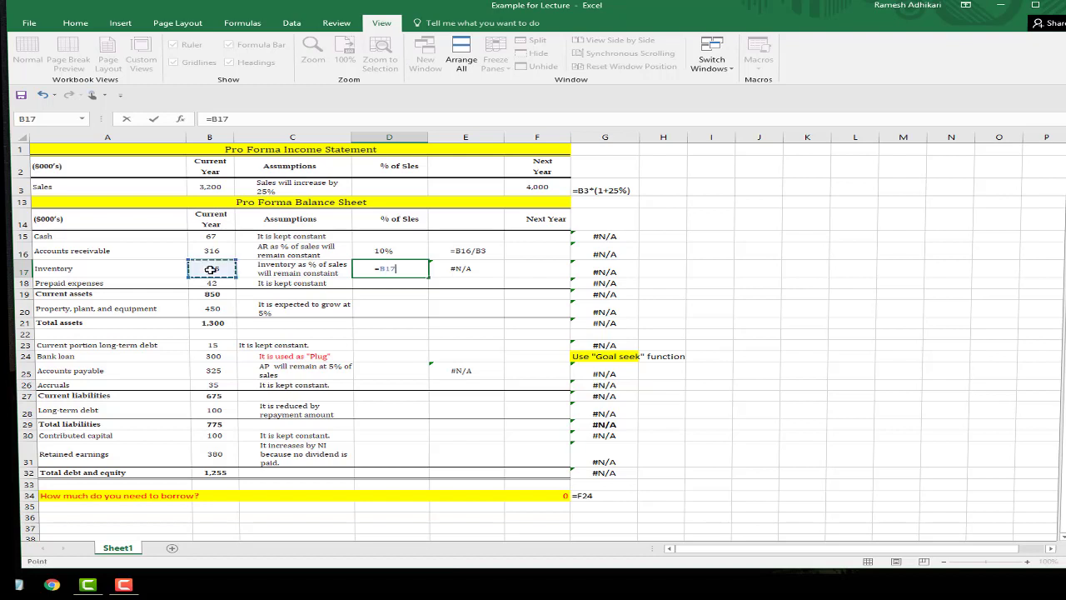
pyautogui.write('/')
pyautogui.click(208, 188)
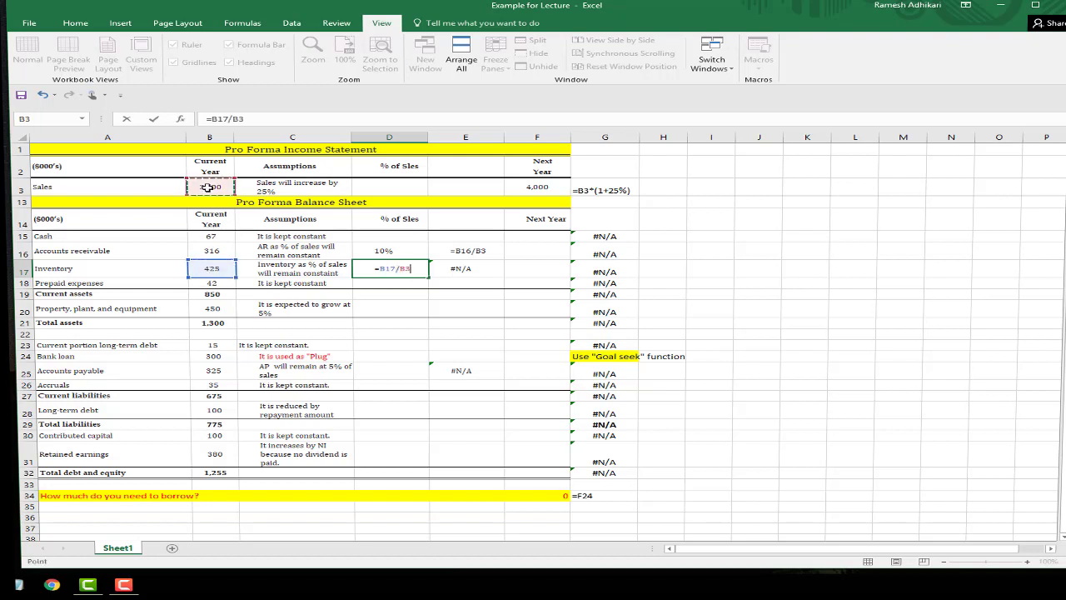
pyautogui.press('Return')
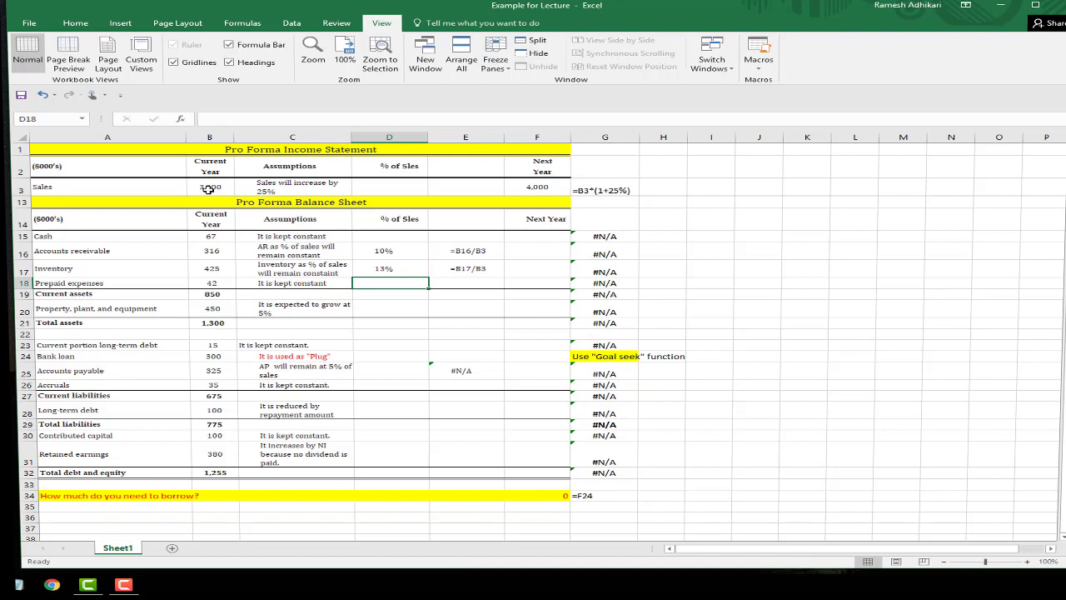
pyautogui.click(388, 255)
pyautogui.click(393, 268)
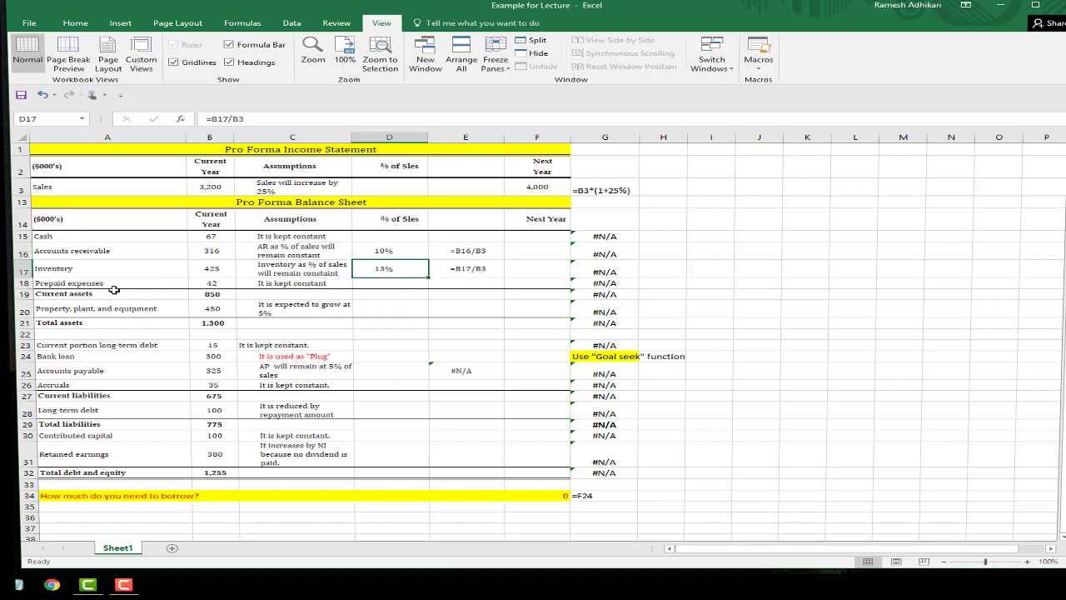
# Step: Enter the 5% growth rate for property, plant, and equipment in D20
pyautogui.click(285, 283)
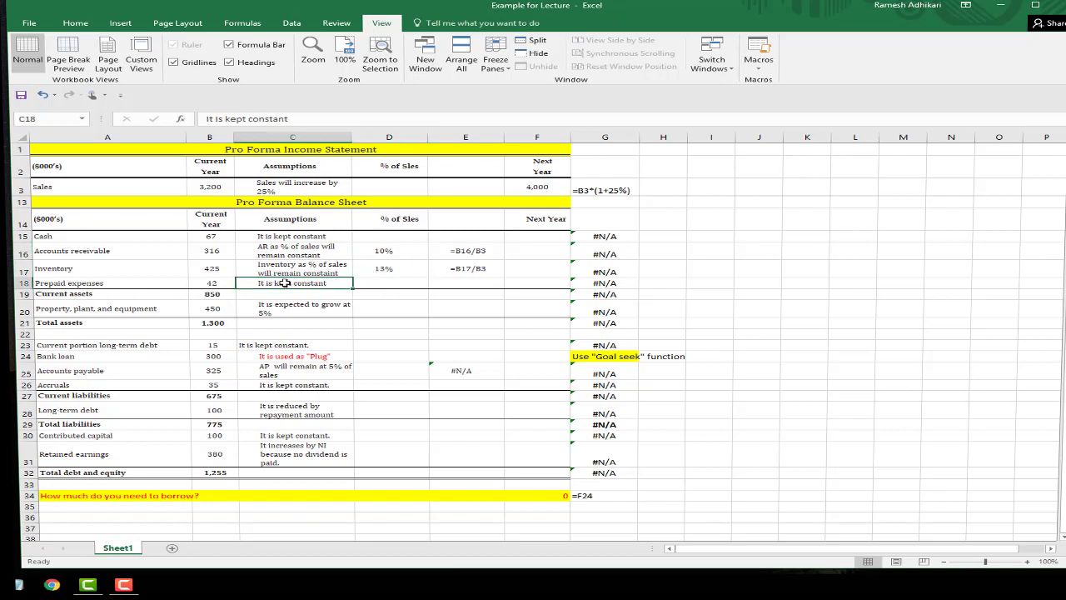
pyautogui.click(399, 284)
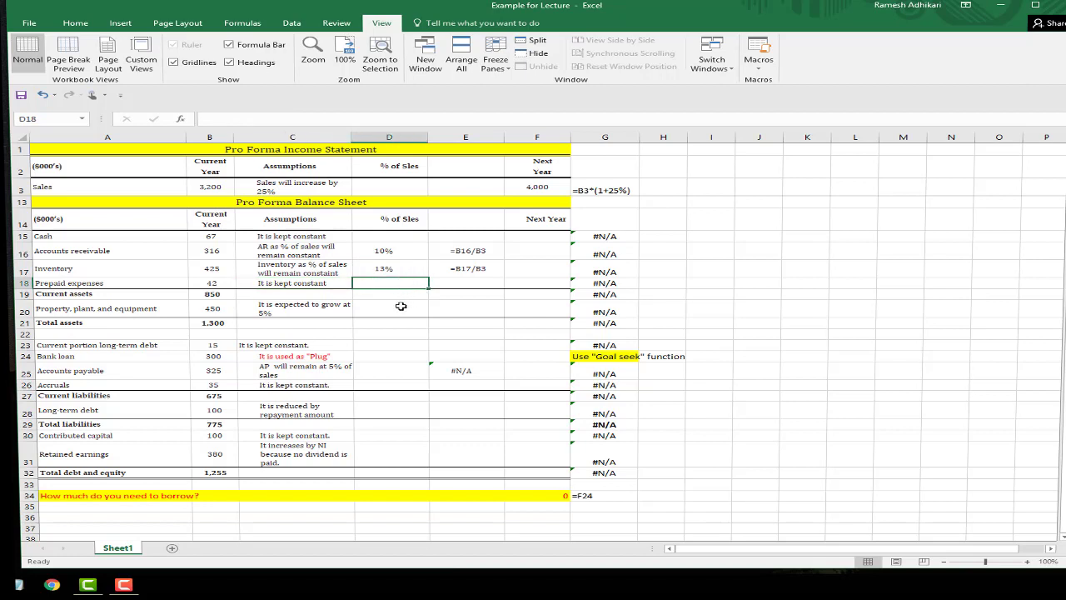
pyautogui.click(393, 310)
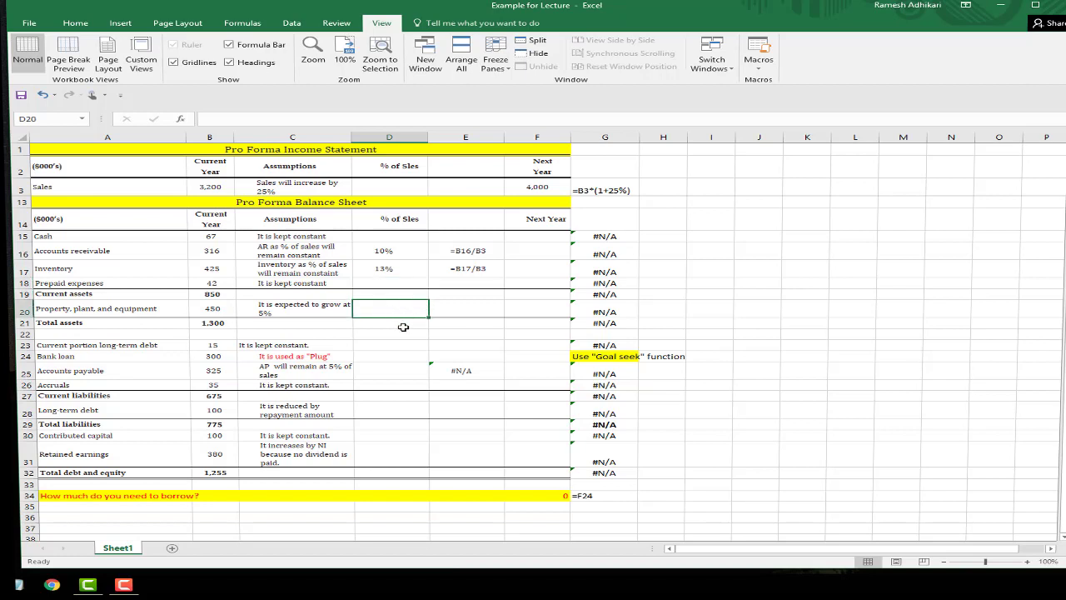
pyautogui.write('5')
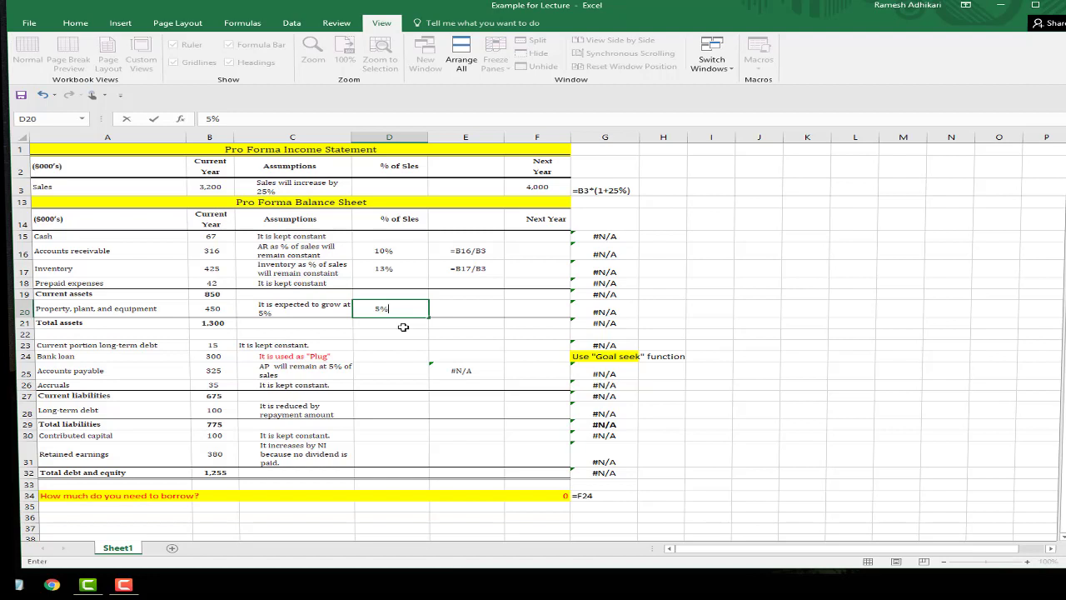
pyautogui.press('Return')
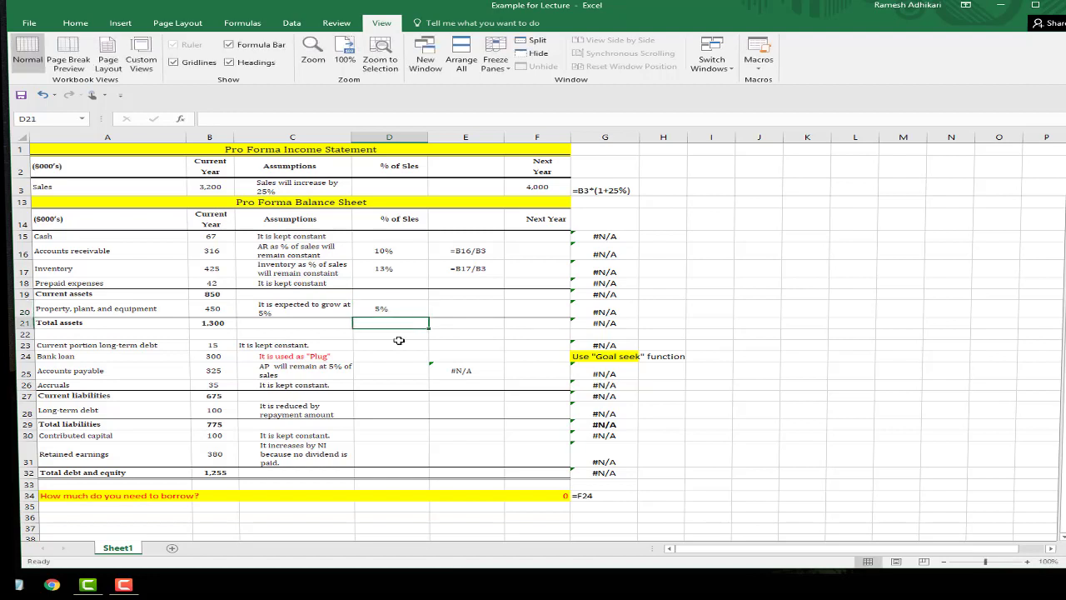
# Step: Enter 5% as the accounts payable percentage of sales in D25
pyautogui.click(394, 346)
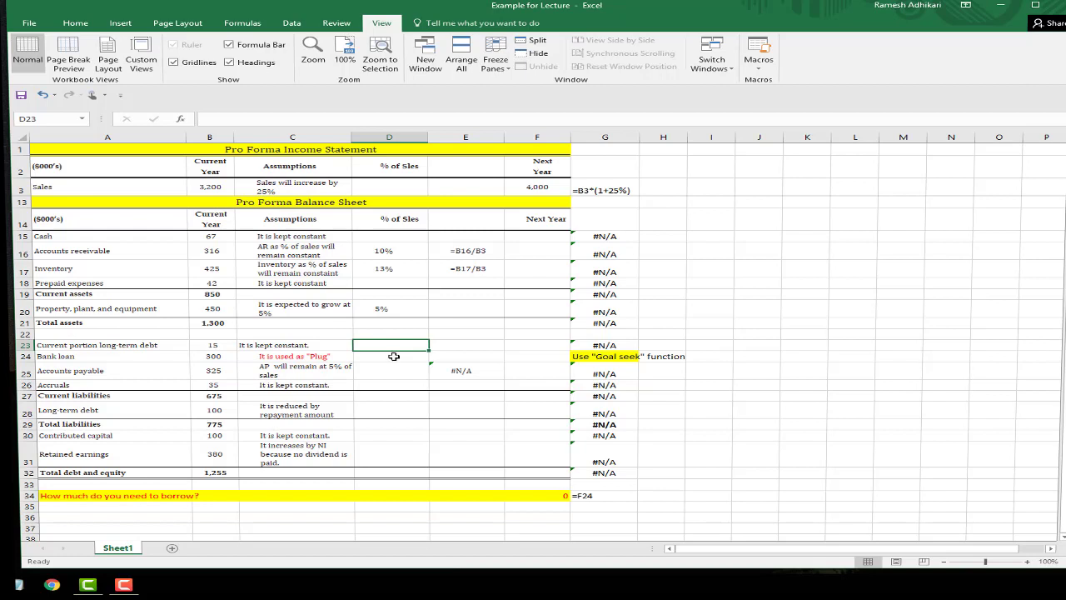
pyautogui.click(394, 356)
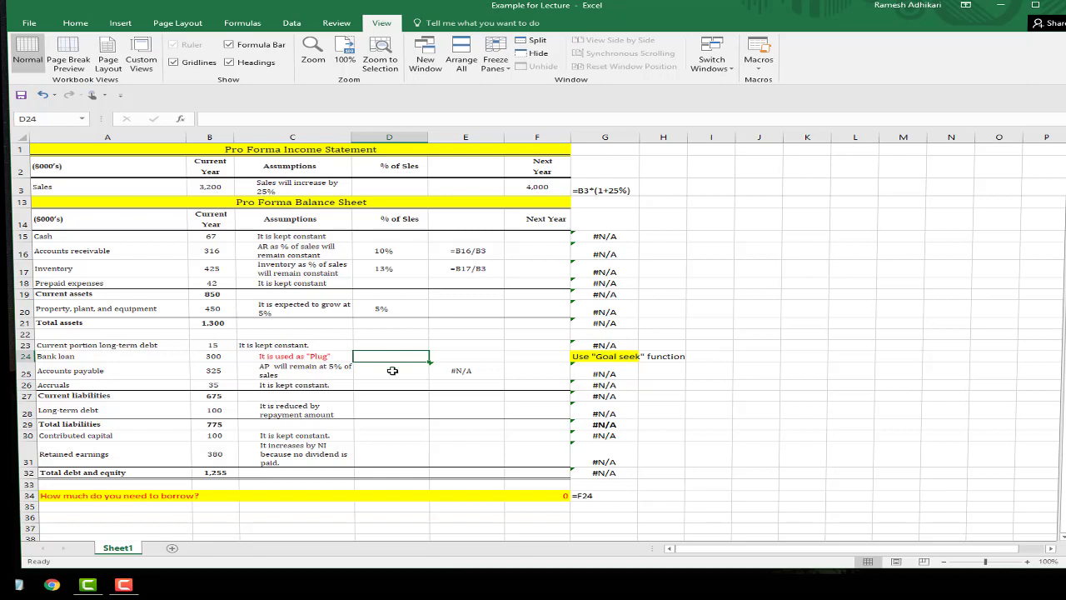
pyautogui.click(391, 369)
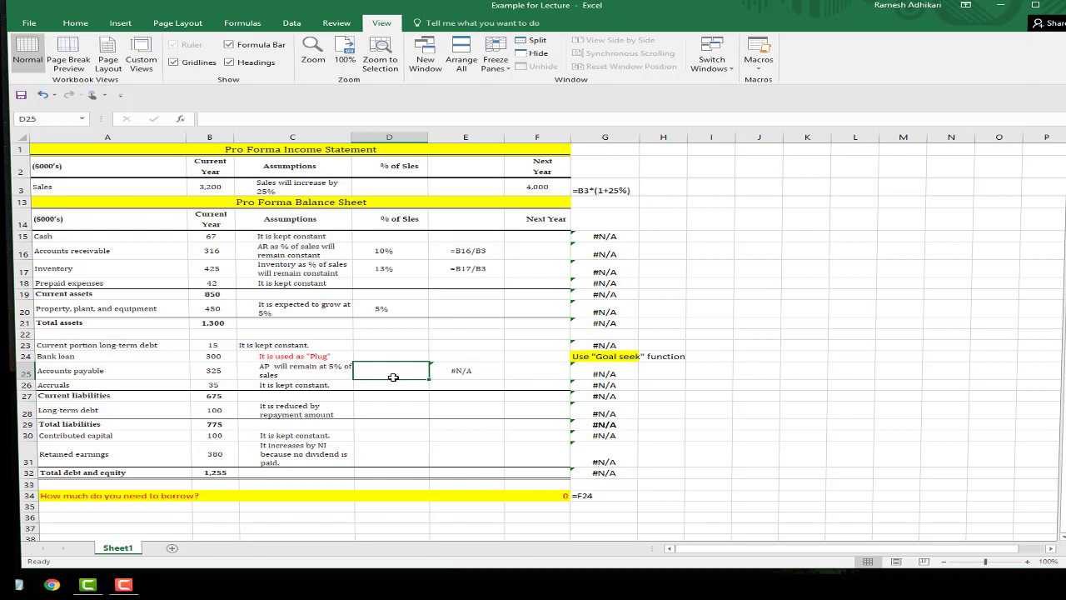
pyautogui.write('5%')
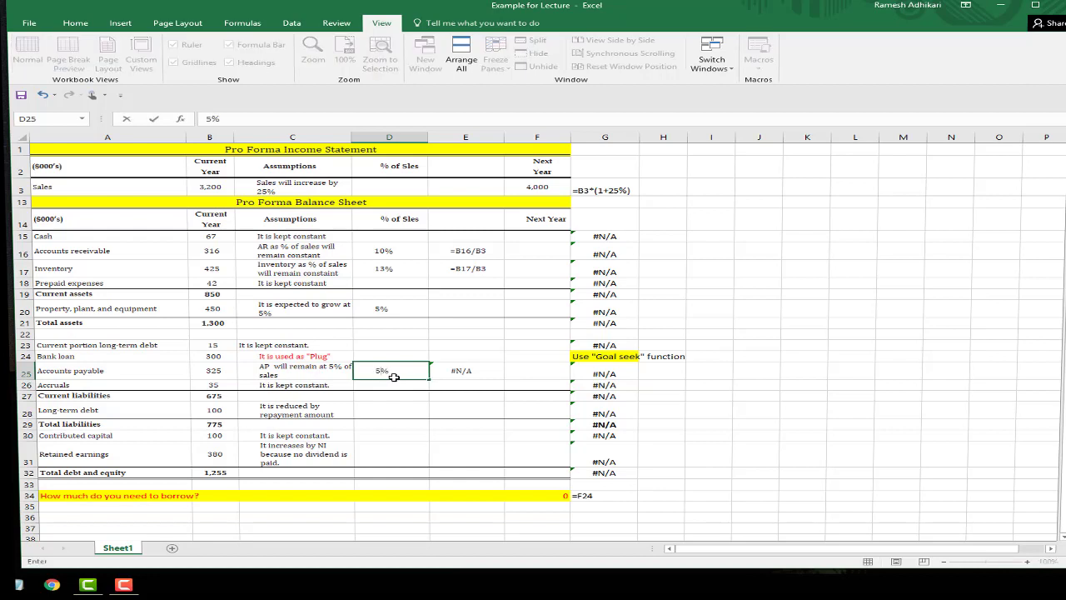
pyautogui.press('Return')
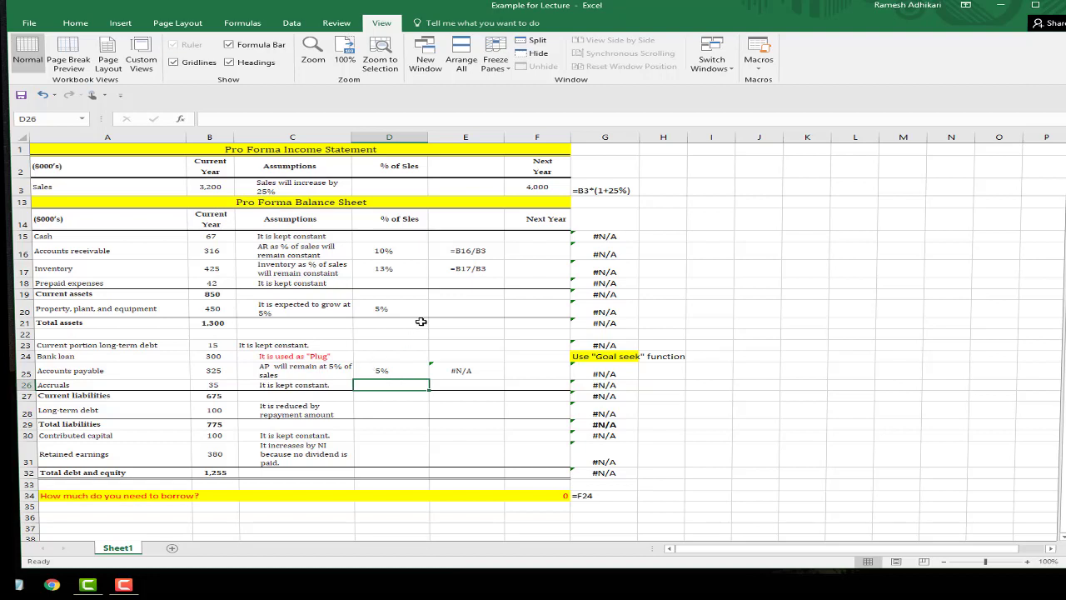
pyautogui.click(392, 411)
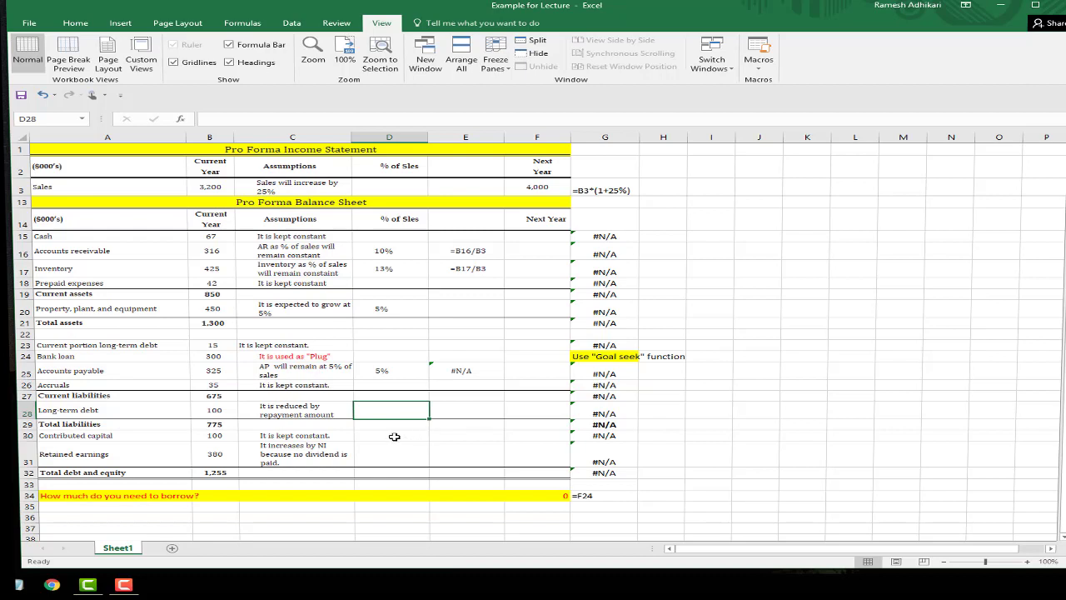
pyautogui.click(394, 436)
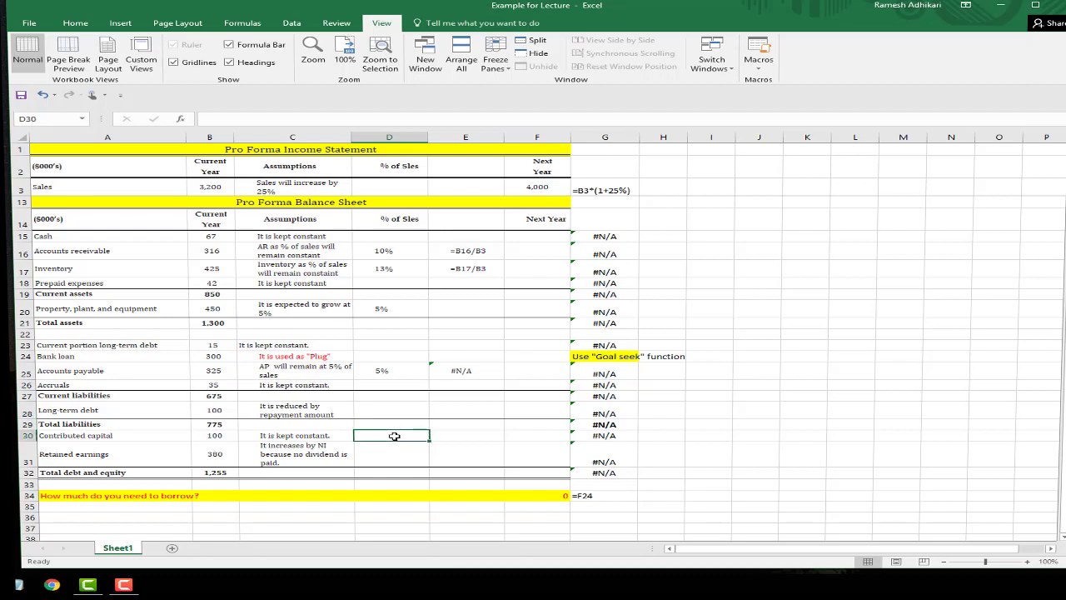
pyautogui.click(386, 456)
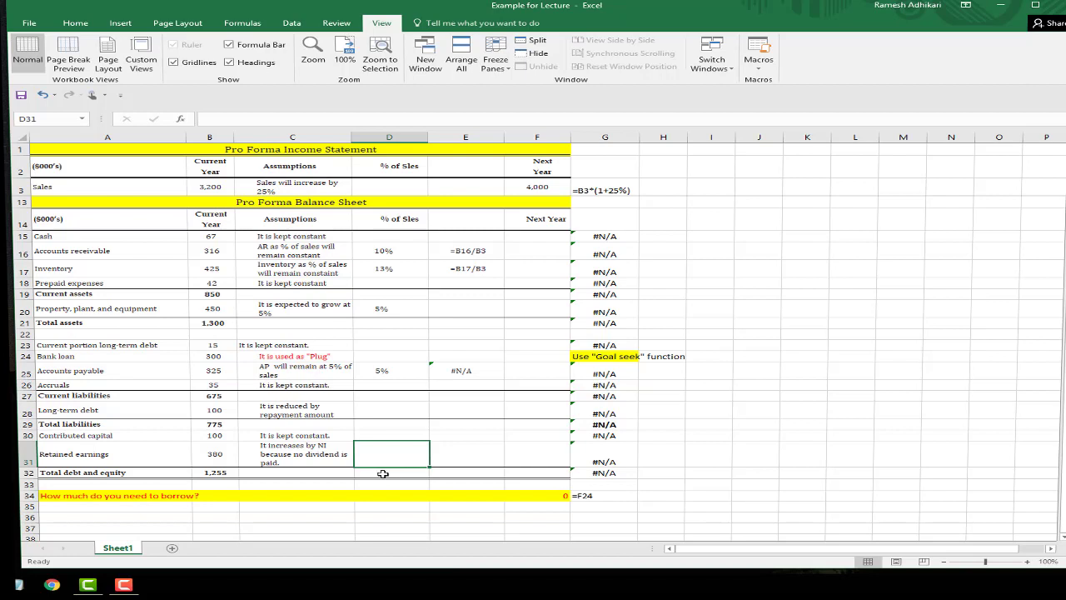
pyautogui.click(399, 332)
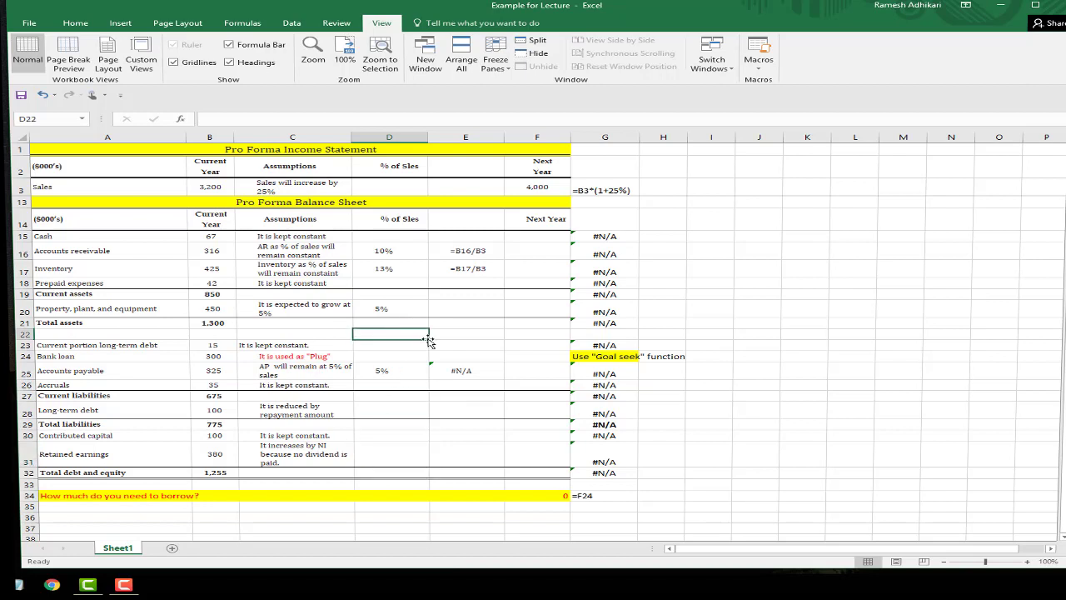
pyautogui.click(376, 294)
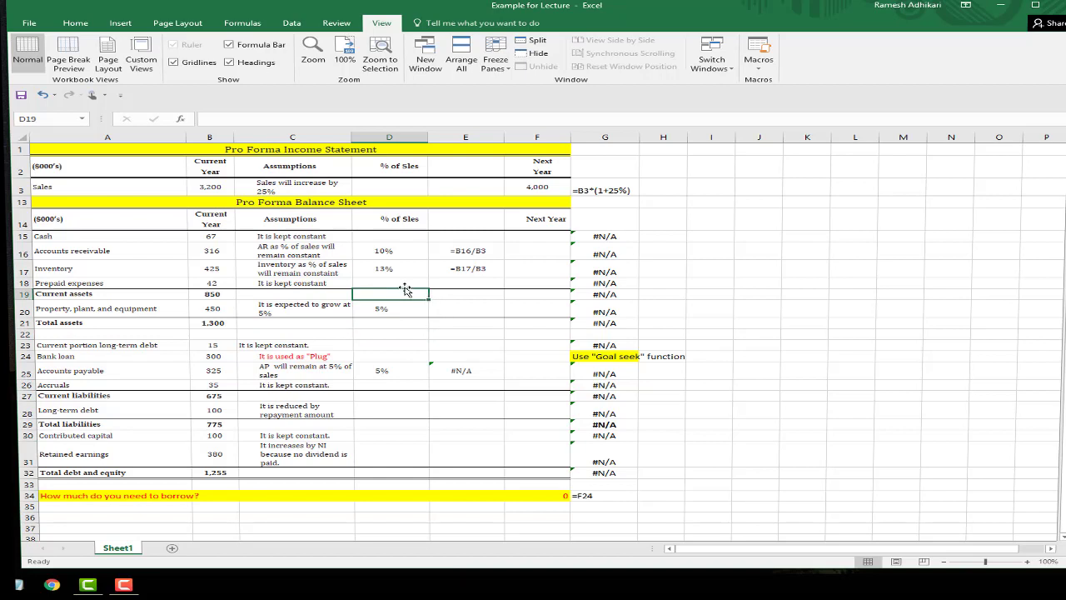
pyautogui.press('Up')
pyautogui.press('Up')
pyautogui.press('Up')
pyautogui.press('Up')
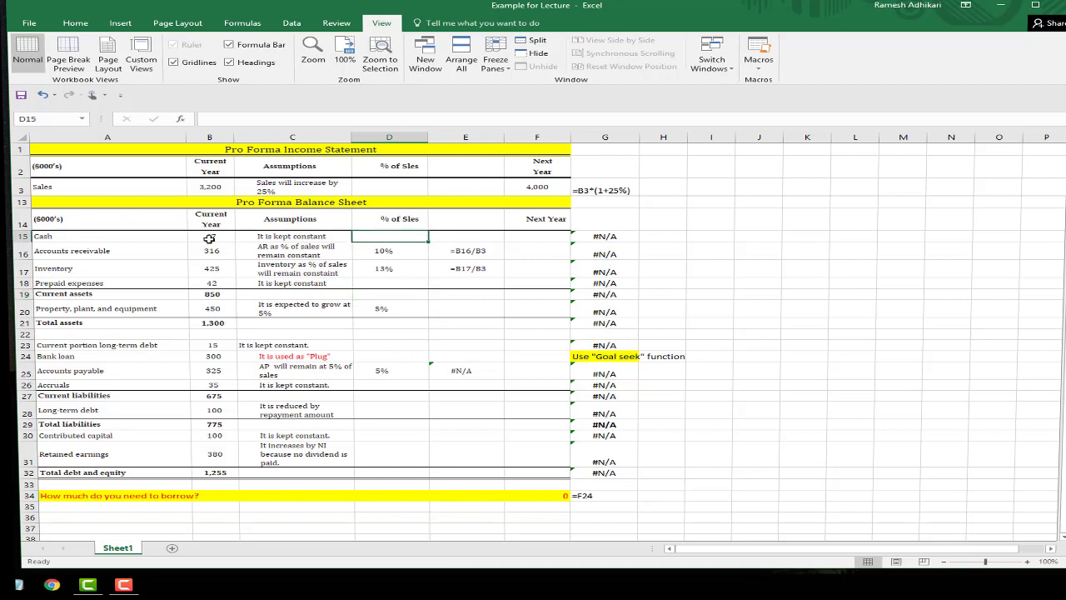
# Step: Carry the current year's cash over to next year in F15 with the formula =B15
pyautogui.click(209, 237)
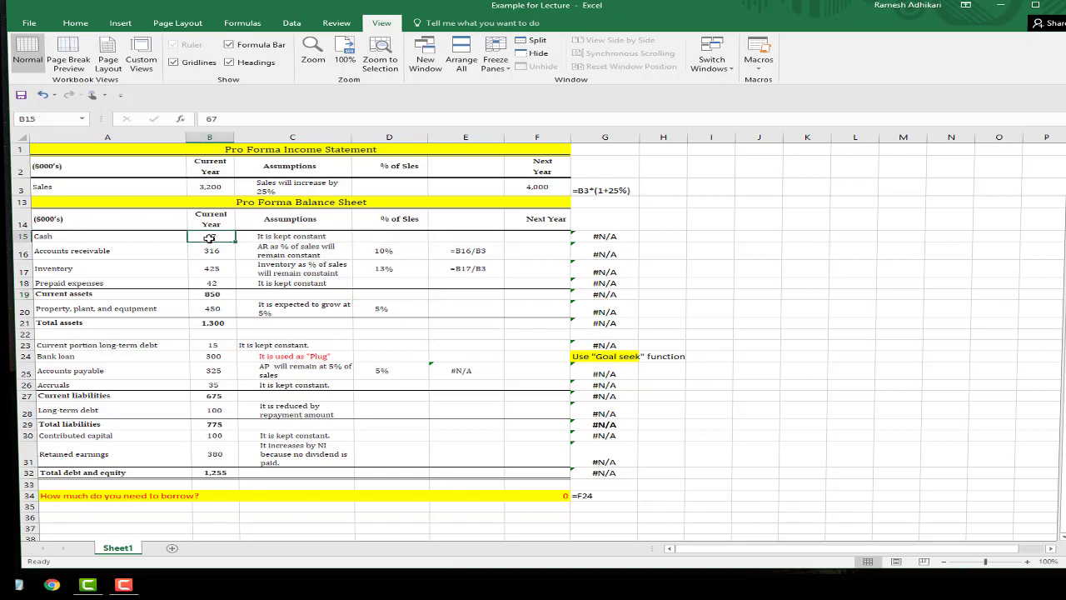
pyautogui.click(282, 238)
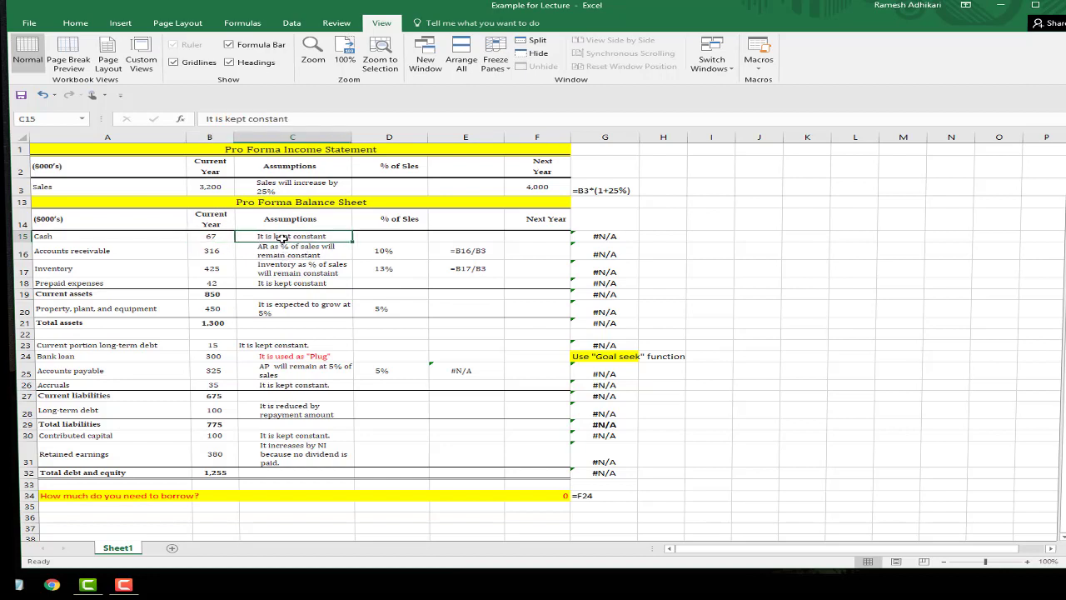
pyautogui.click(528, 235)
pyautogui.write('=')
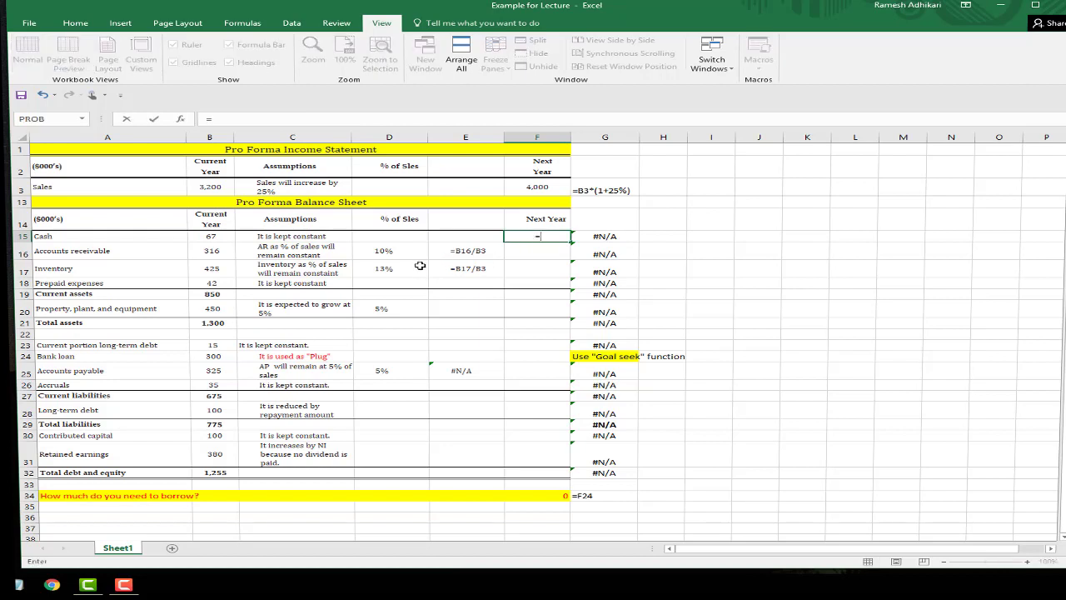
pyautogui.click(209, 235)
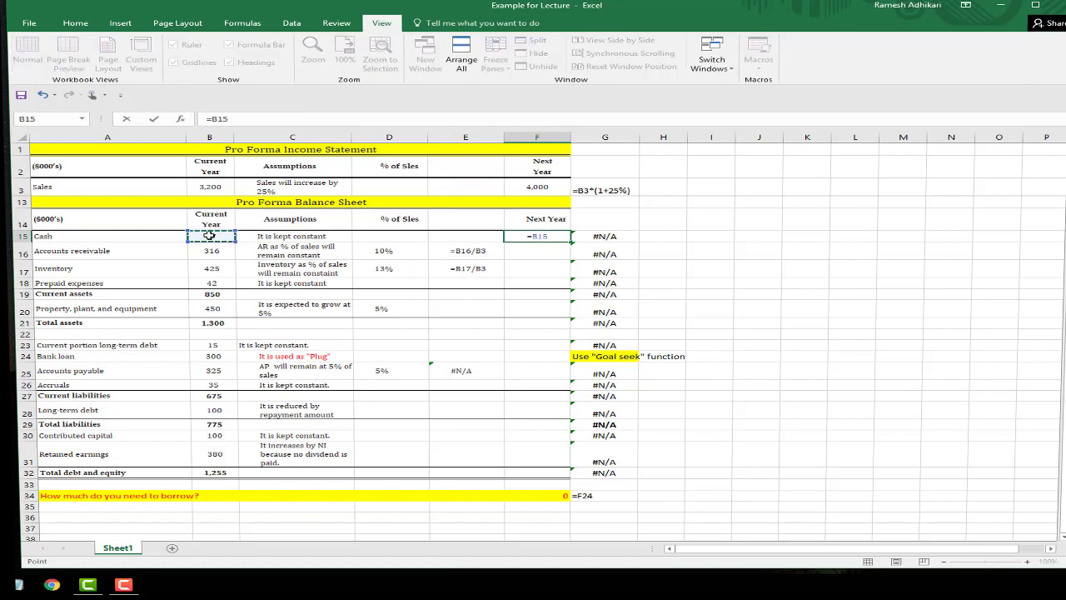
pyautogui.press('Return')
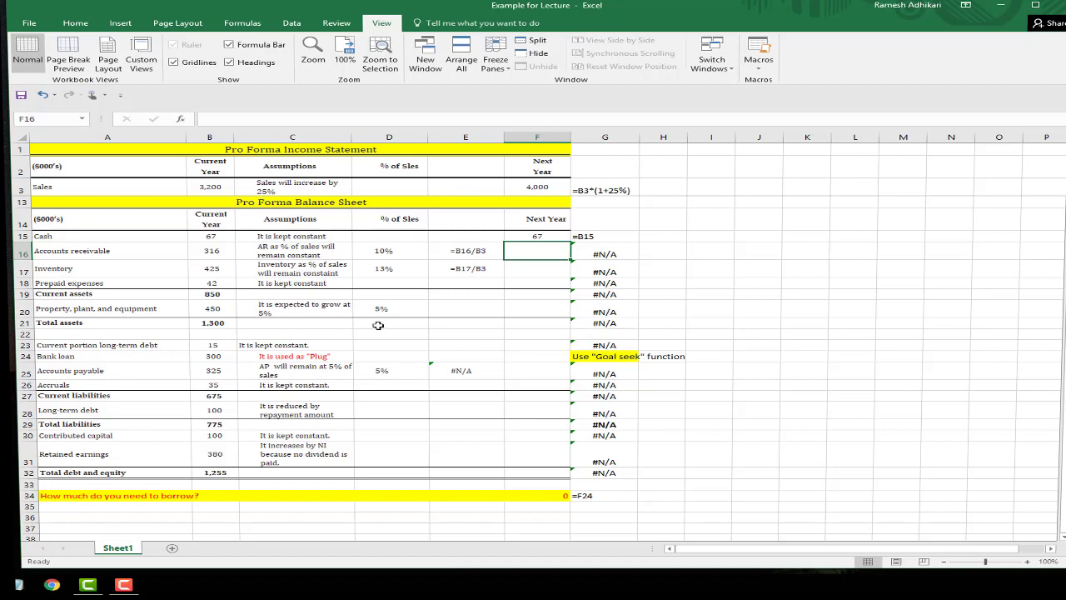
# Step: Calculate next year's accounts receivable in F16 from its percentage of sales with the formula =D16*F3
pyautogui.click(389, 252)
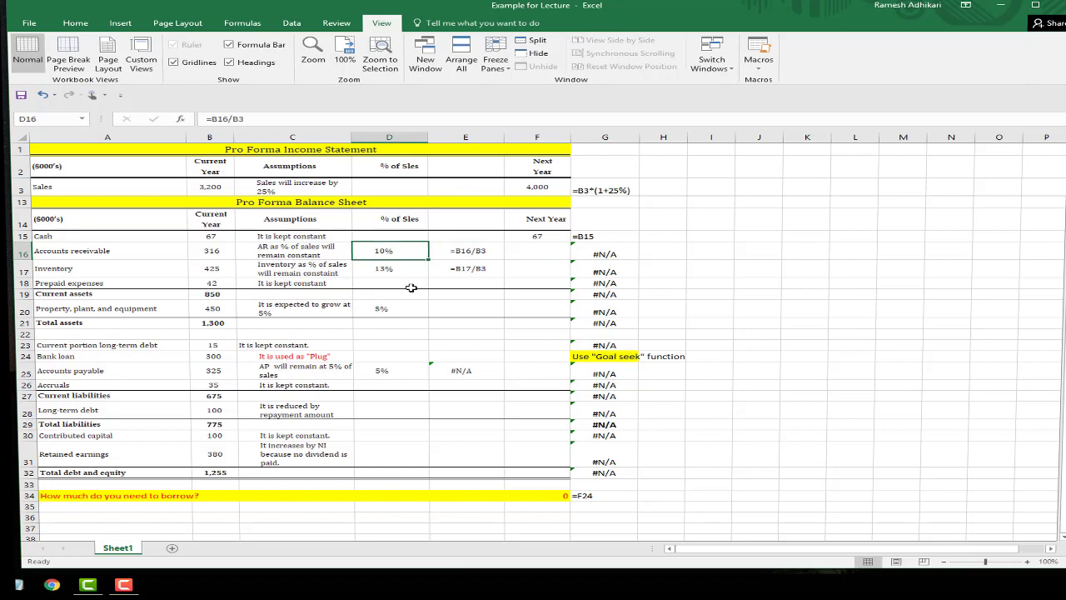
pyautogui.click(530, 251)
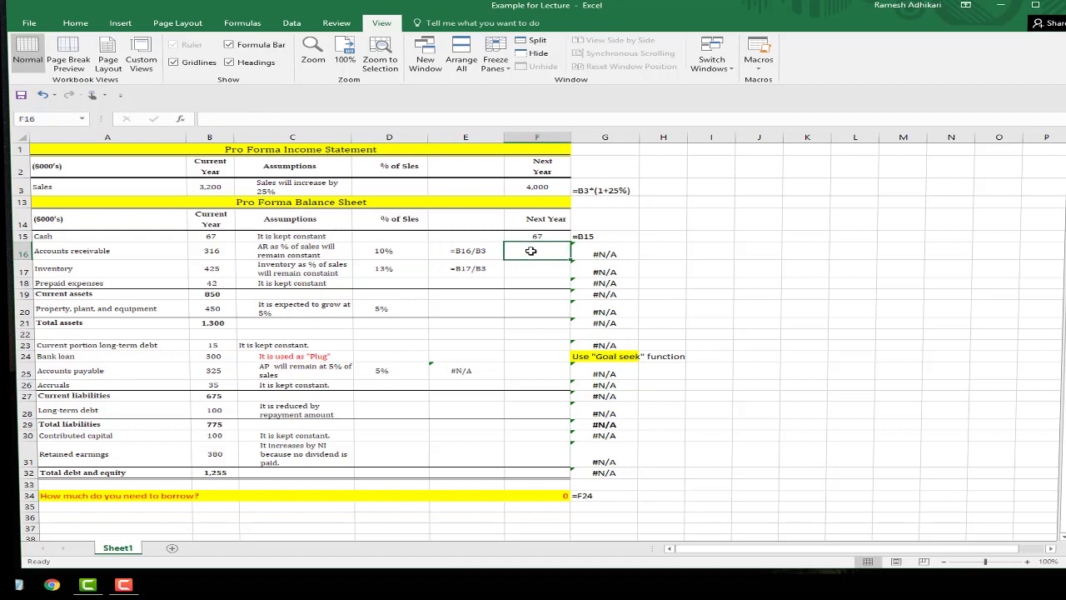
pyautogui.write('=')
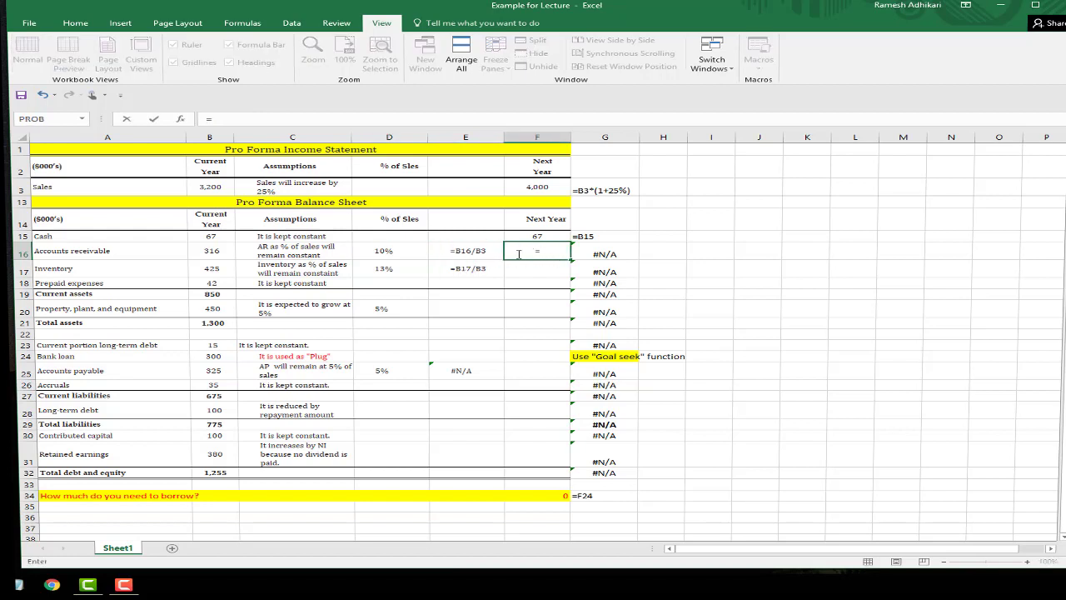
pyautogui.click(391, 253)
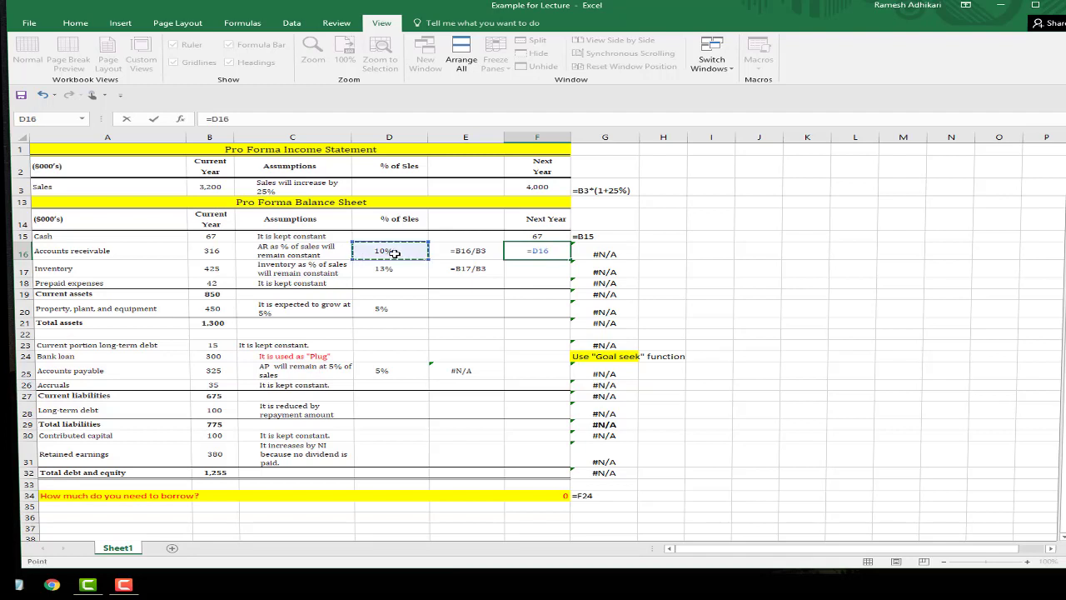
pyautogui.write('*')
pyautogui.click(537, 187)
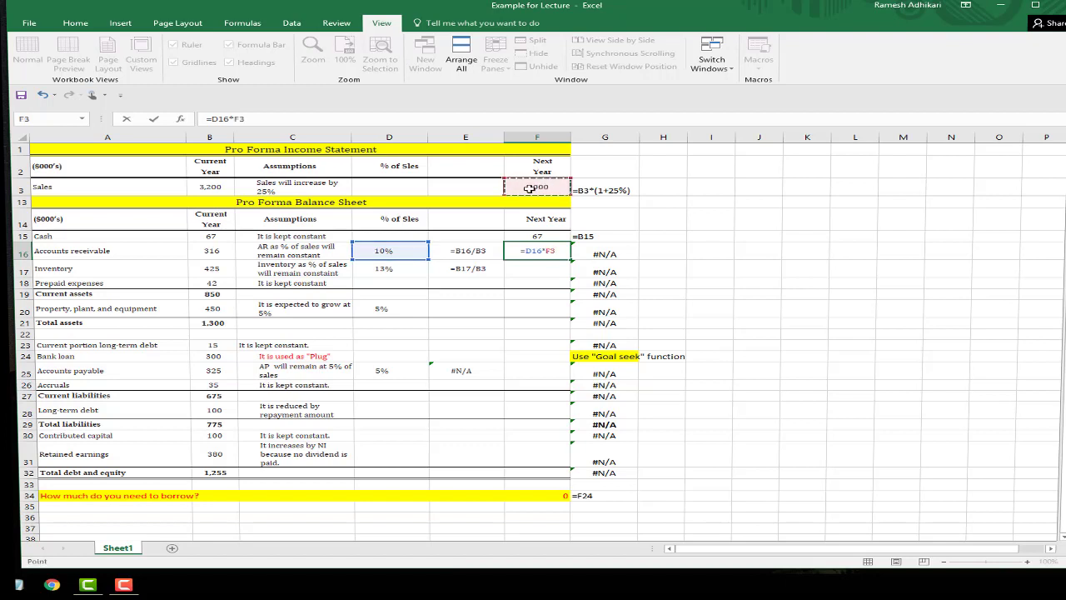
pyautogui.press('Return')
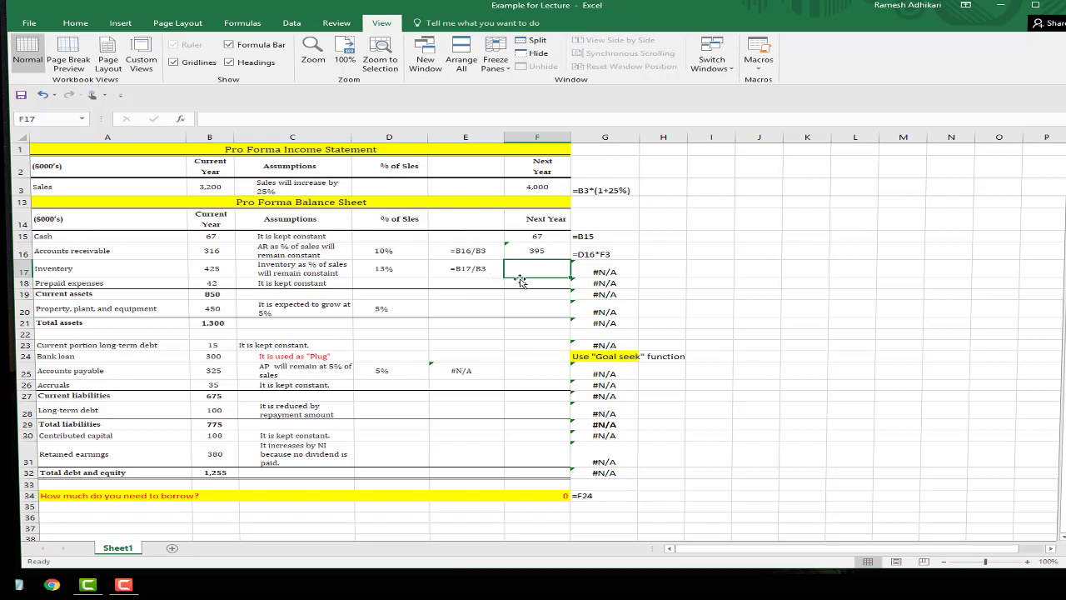
# Step: Calculate next year's inventory in F17 from its percentage of sales with the formula =D17*F3
pyautogui.write('=')
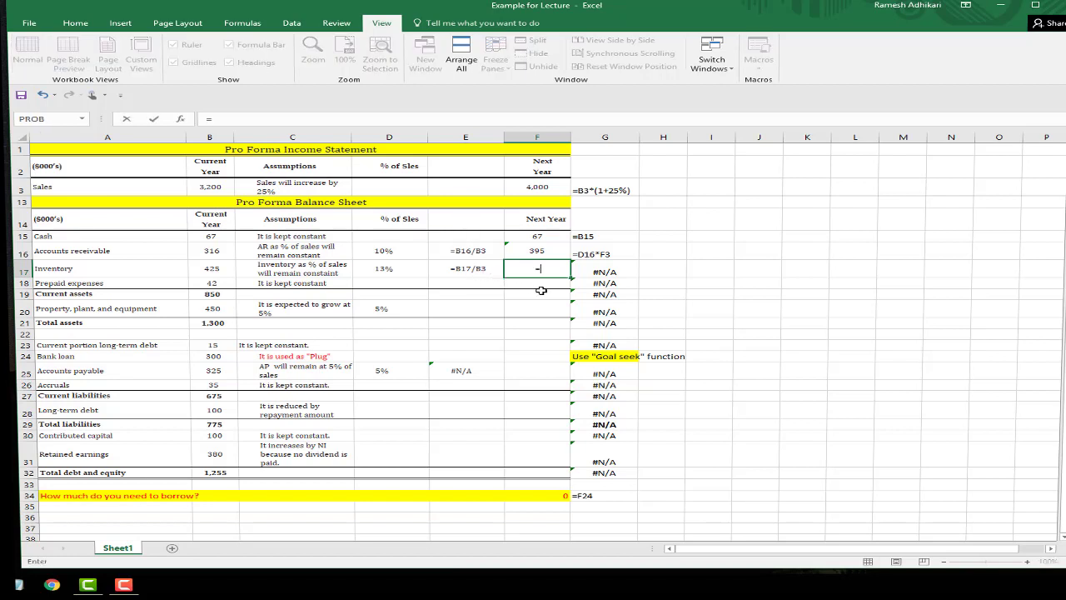
pyautogui.click(396, 271)
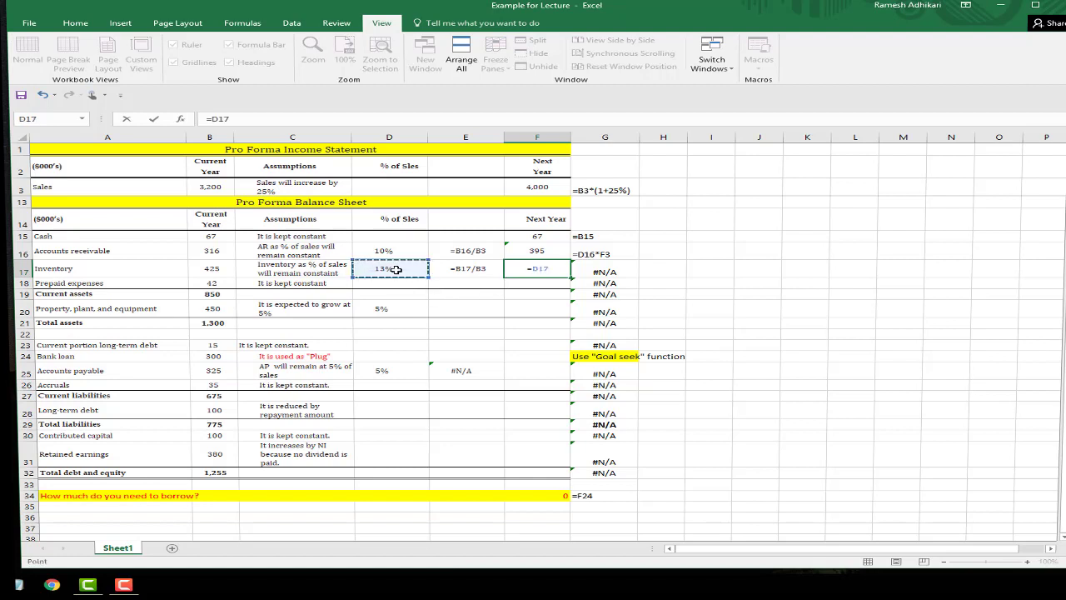
pyautogui.write('*')
pyautogui.click(532, 187)
pyautogui.press('Return')
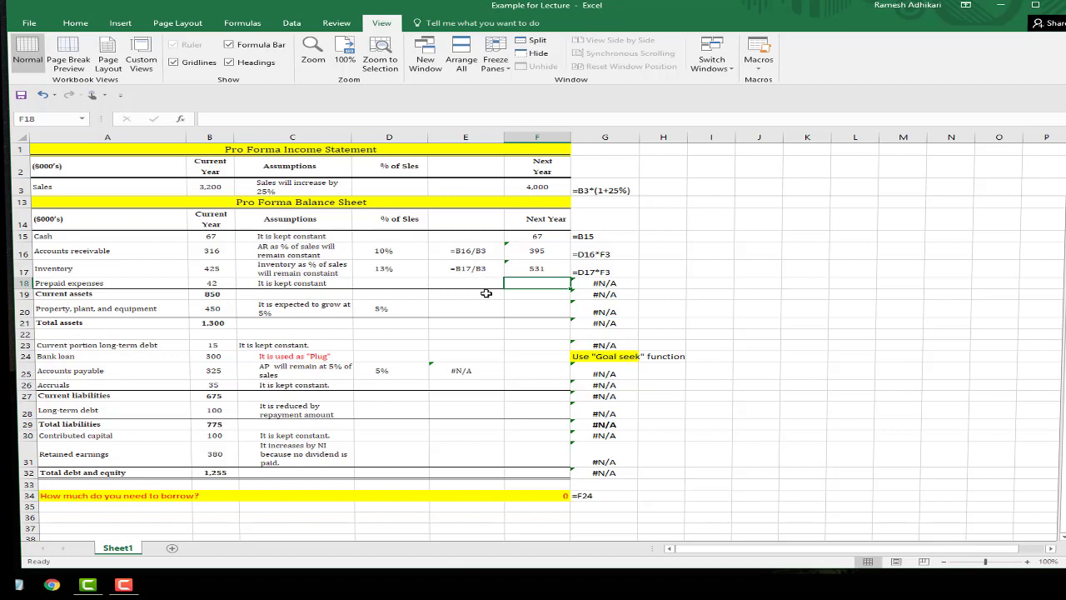
# Step: Keep prepaid expenses constant for next year in F18 with the formula =B18
pyautogui.write('=')
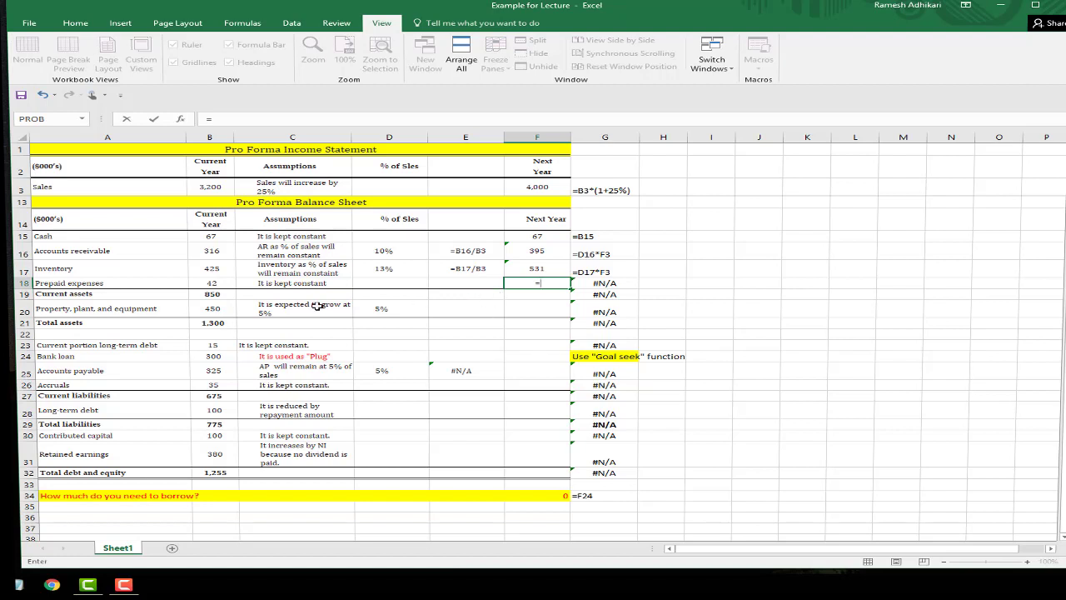
pyautogui.click(213, 283)
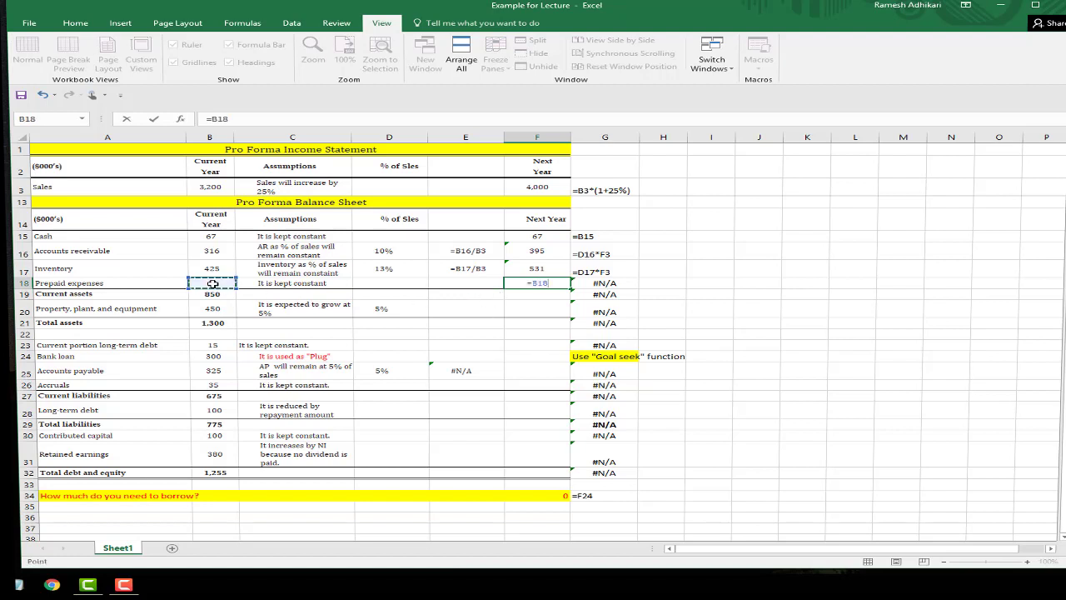
pyautogui.press('Return')
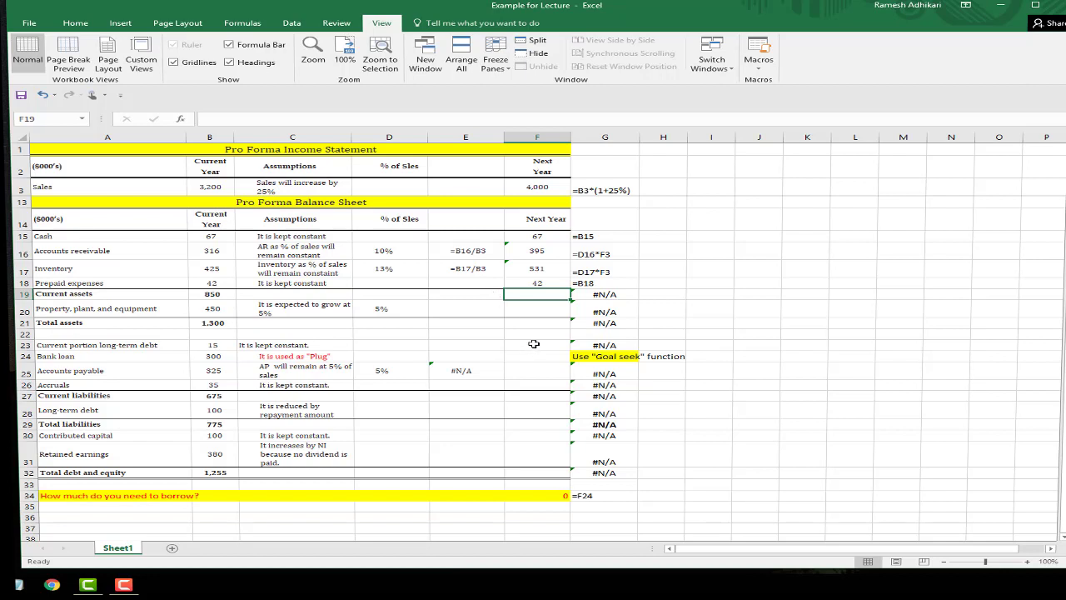
# Step: Total next year's current assets in F19 with the formula =SUM(F15:F18)
pyautogui.write('=')
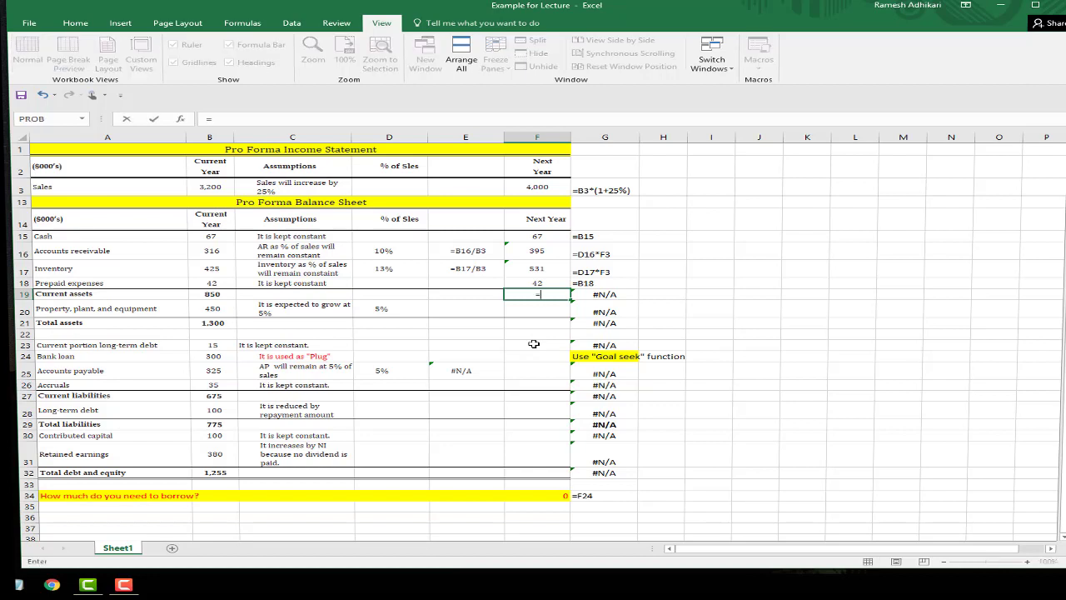
pyautogui.write('ssu')
pyautogui.press('BackSpace')
pyautogui.press('BackSpace')
pyautogui.write('um')
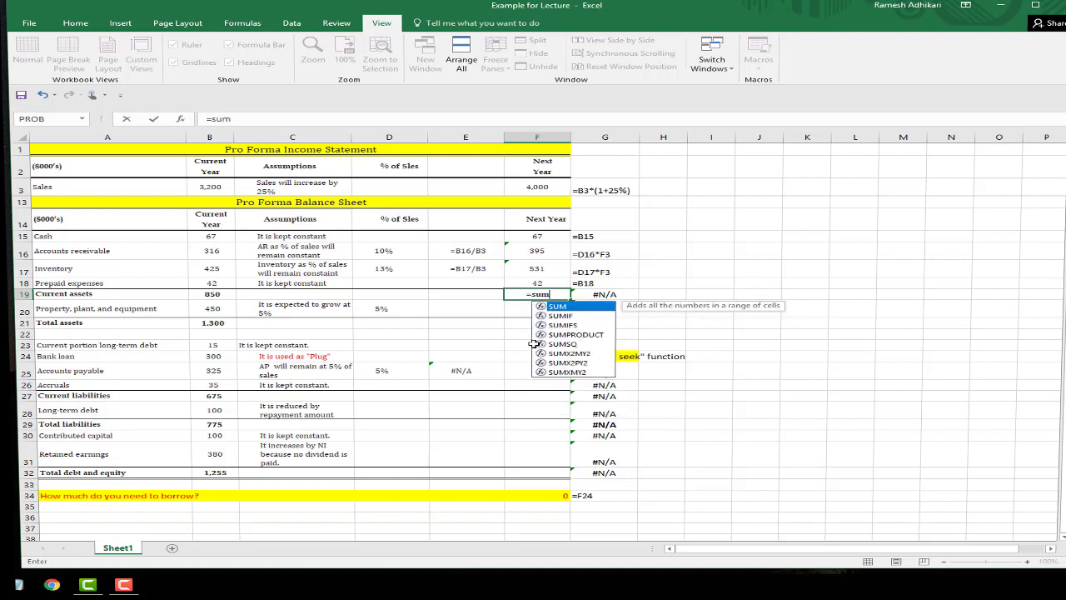
pyautogui.write('(')
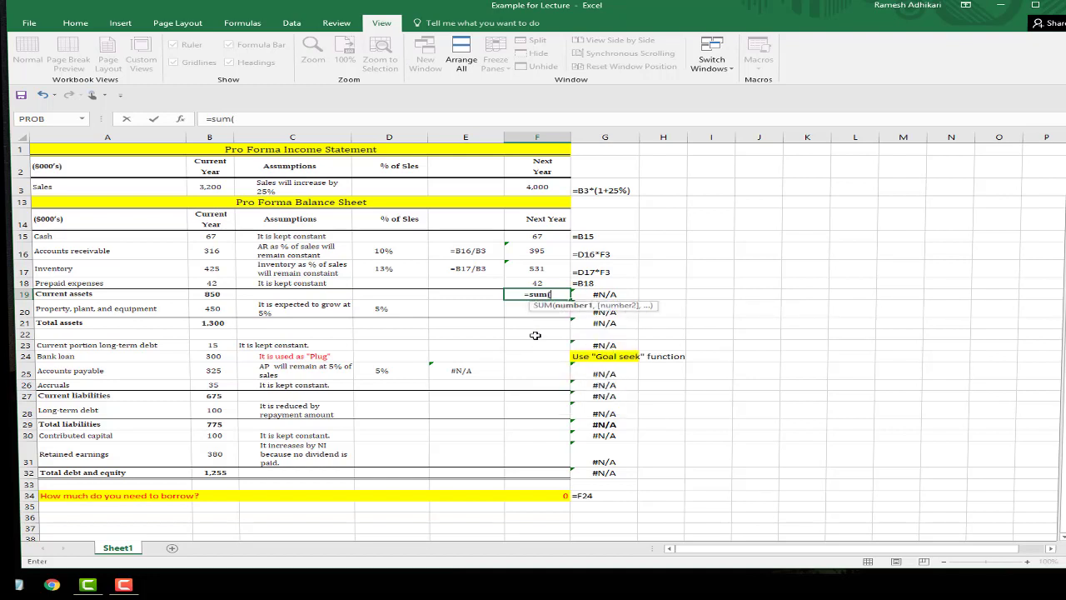
pyautogui.moveTo(536, 237); pyautogui.dragTo(539, 282)
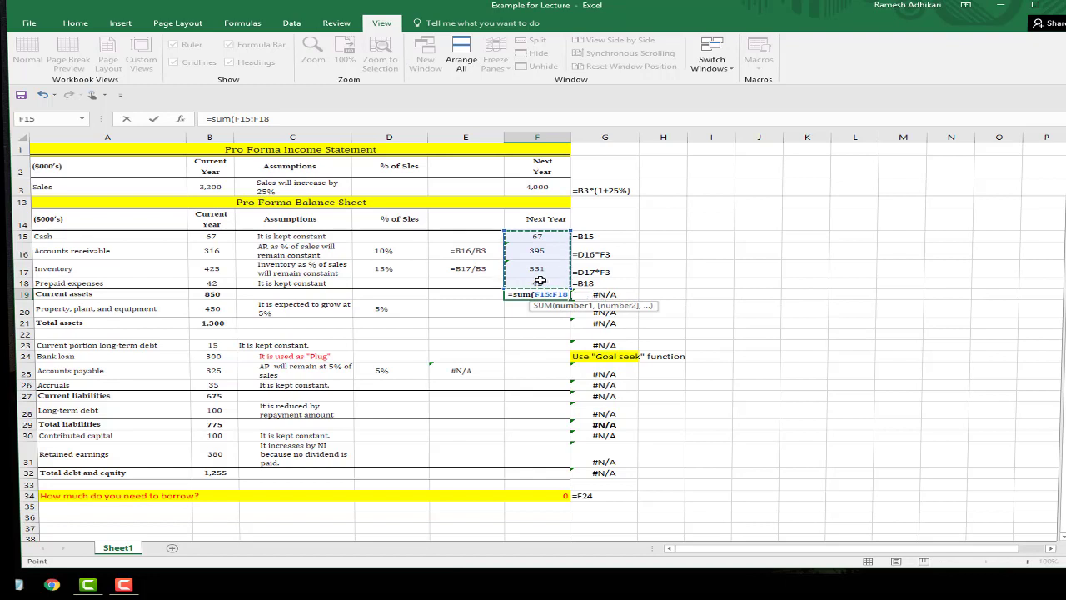
pyautogui.write(')')
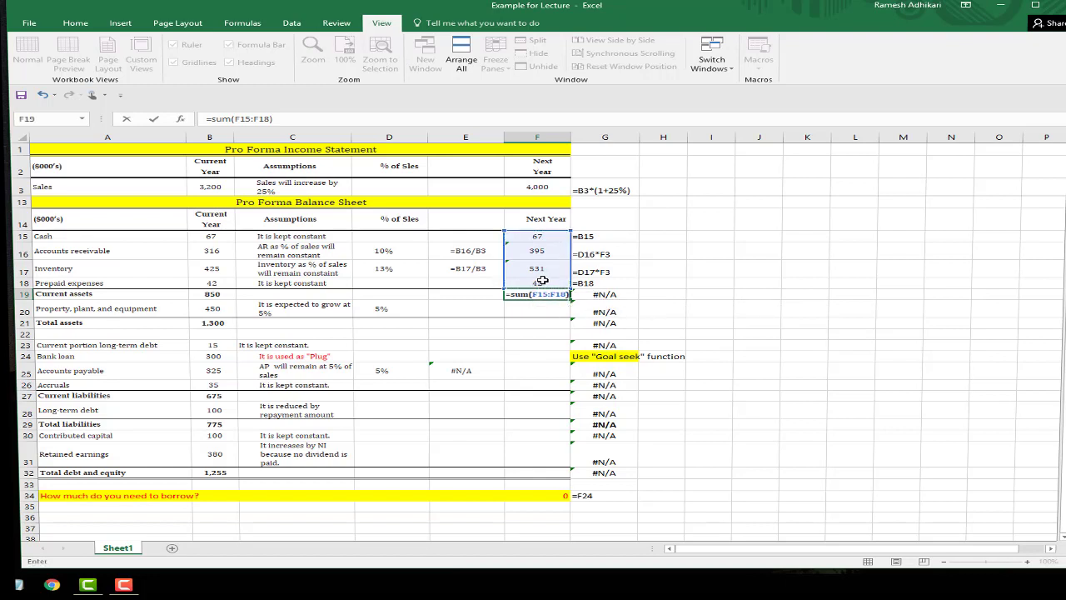
pyautogui.press('Return')
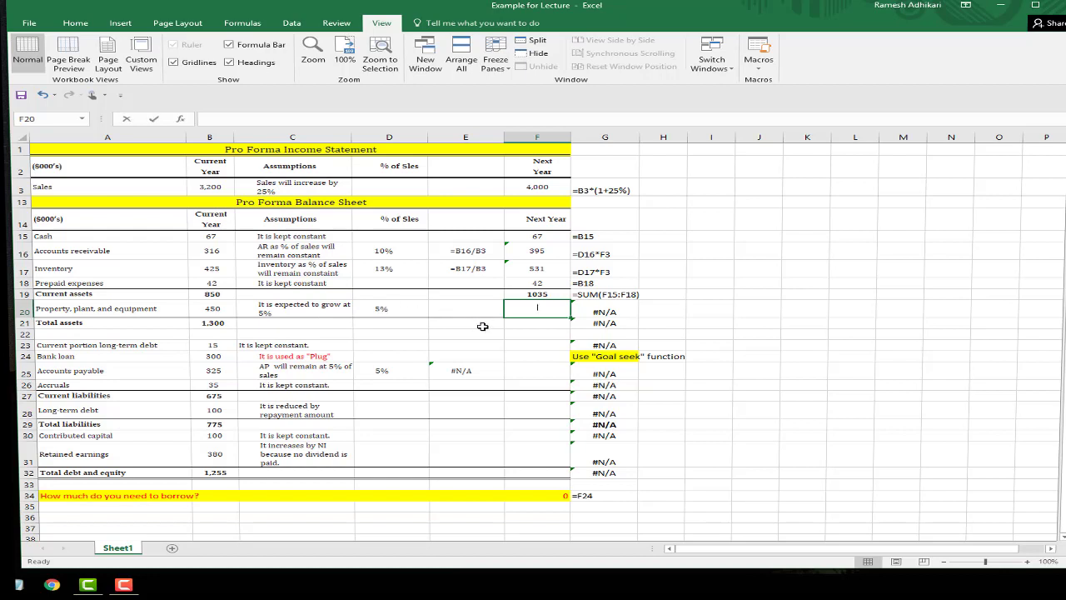
# Step: Calculate next year's property, plant, and equipment in F20 with the growth formula =B20*(1+D20)
pyautogui.write('=')
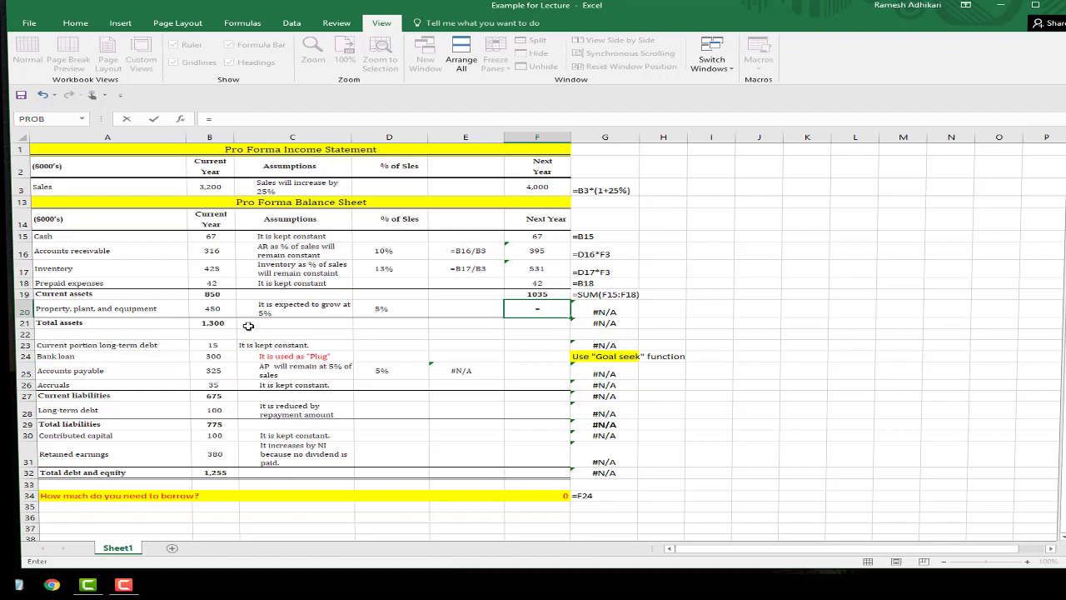
pyautogui.click(205, 310)
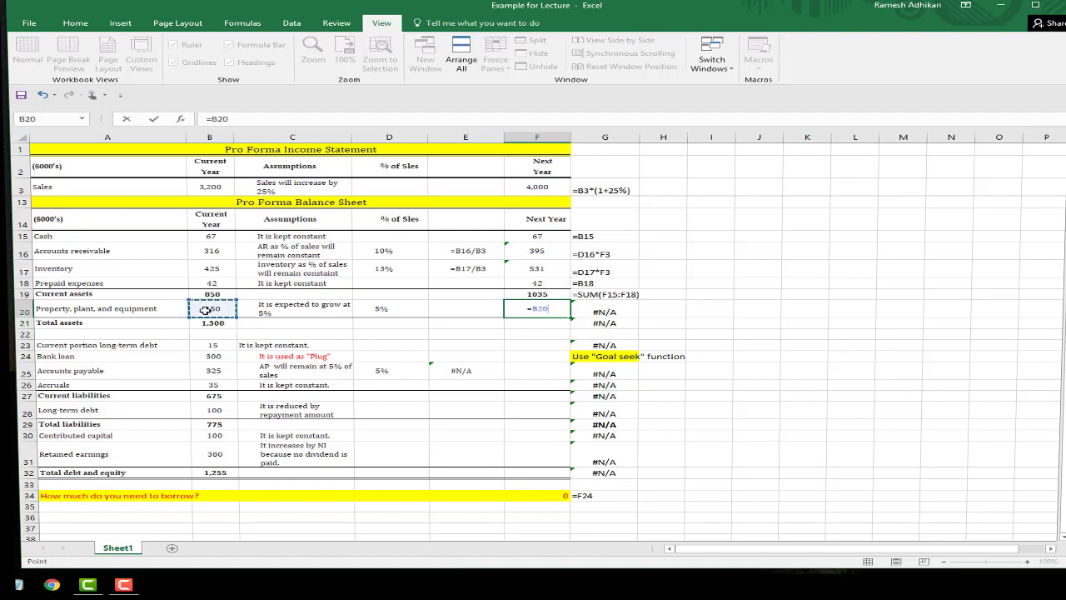
pyautogui.write('*(1+')
pyautogui.click(402, 309)
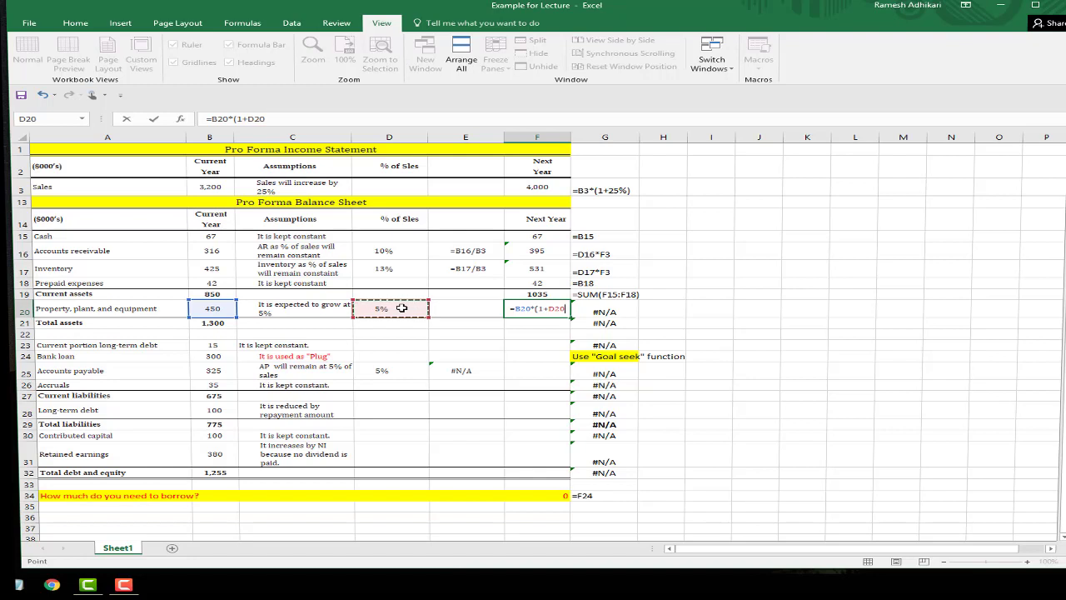
pyautogui.write(')')
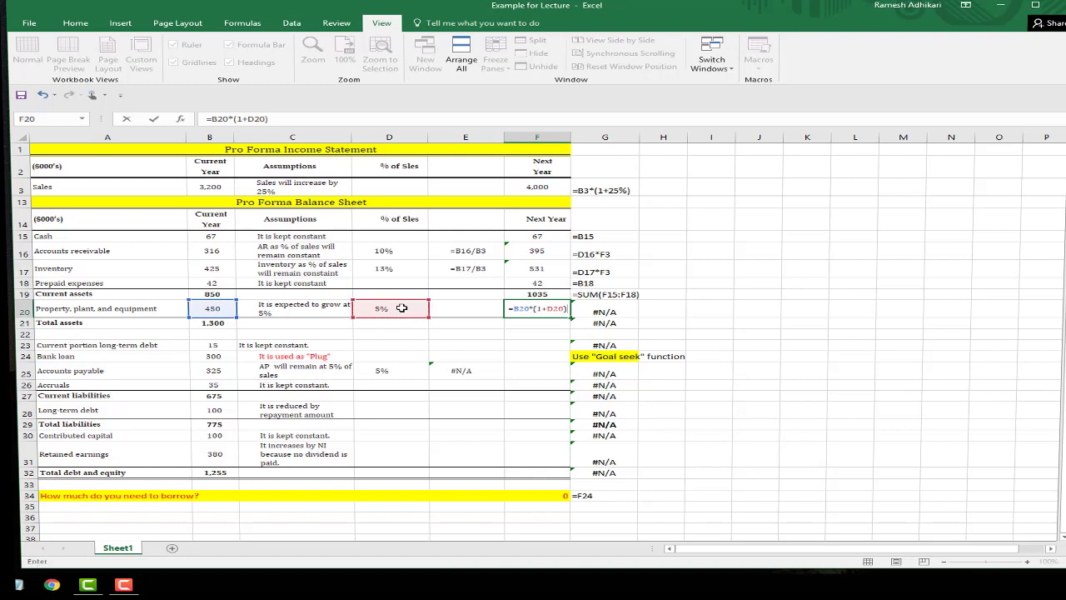
pyautogui.press('Return')
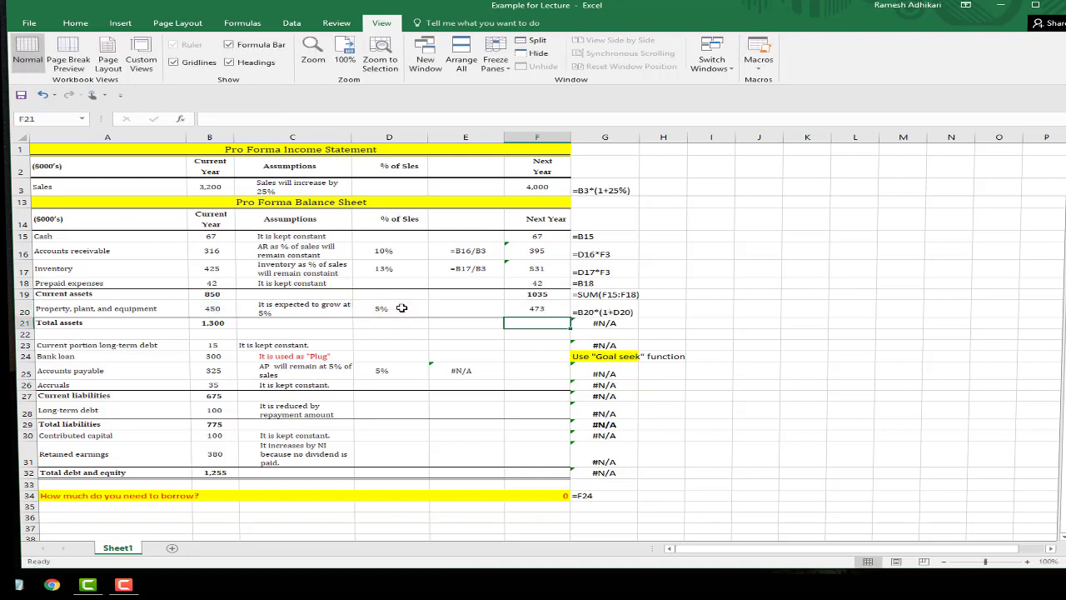
pyautogui.click(533, 309)
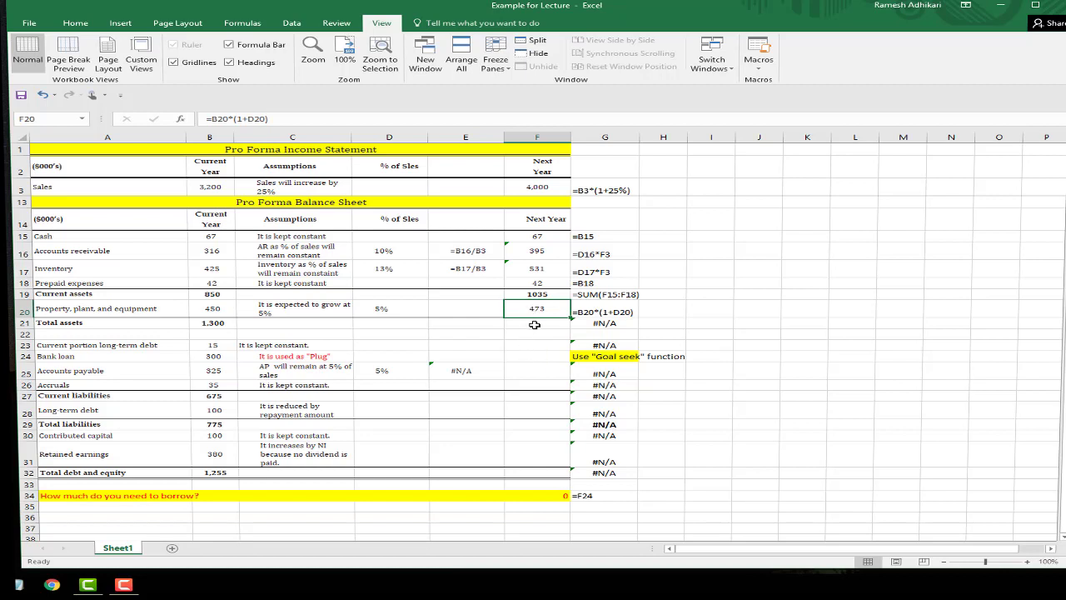
# Step: Calculate next year's total assets in F21 with the formula =F19+F20
pyautogui.click(535, 324)
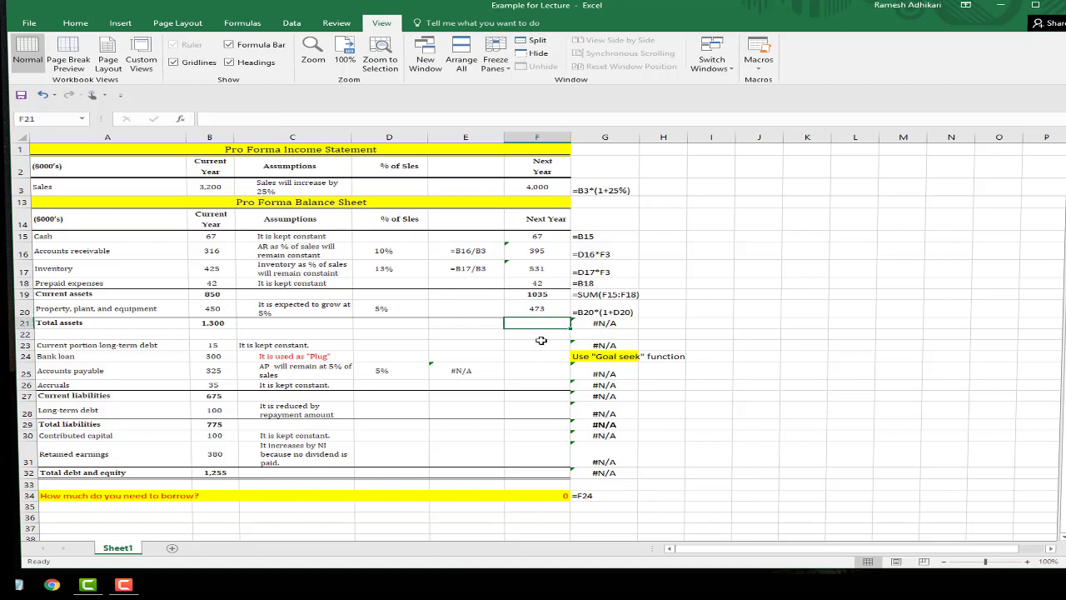
pyautogui.write('=')
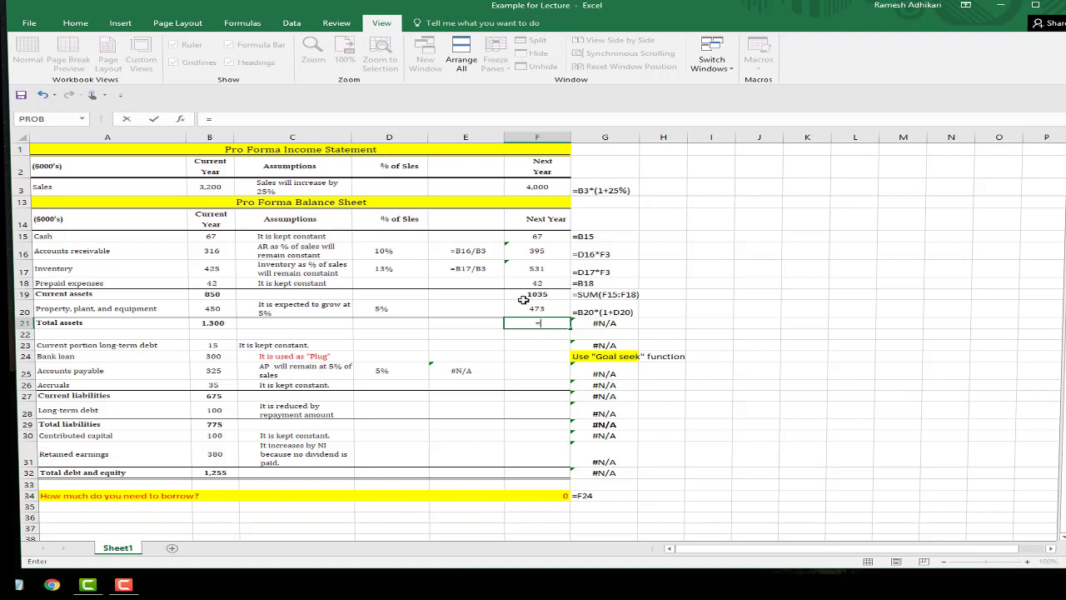
pyautogui.click(531, 293)
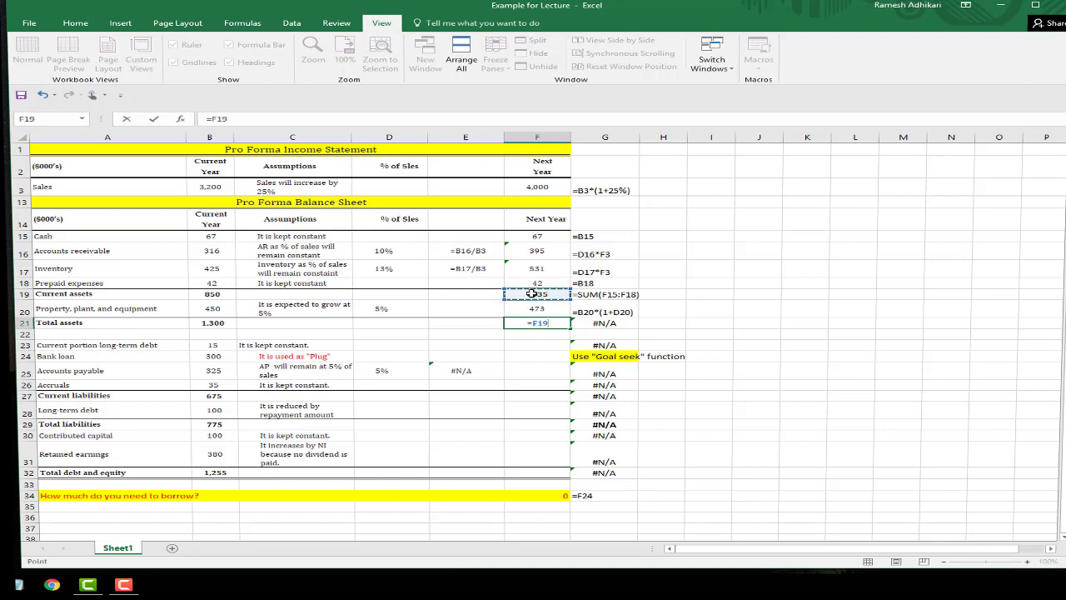
pyautogui.write('+')
pyautogui.click(526, 309)
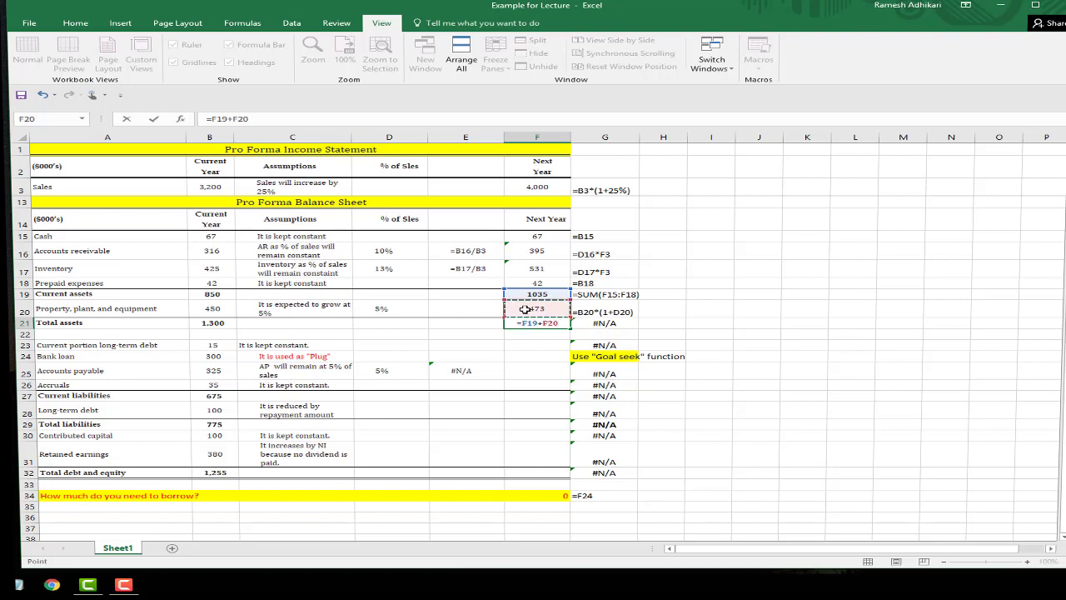
pyautogui.press('Return')
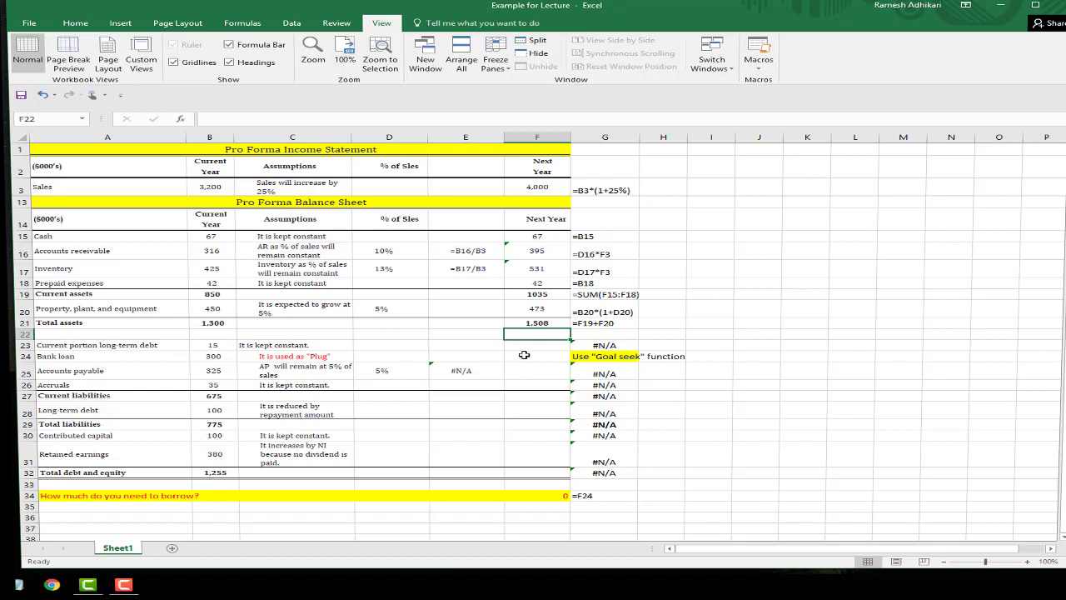
# Step: Keep the current portion of long-term debt constant for next year in F23 with the formula =B23
pyautogui.click(524, 344)
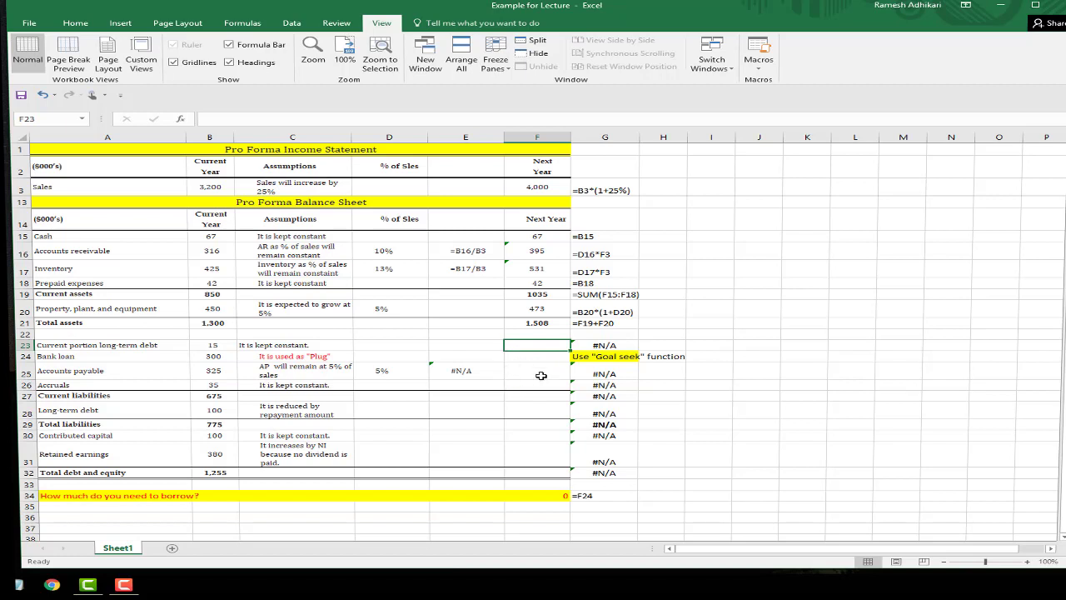
pyautogui.click(125, 344)
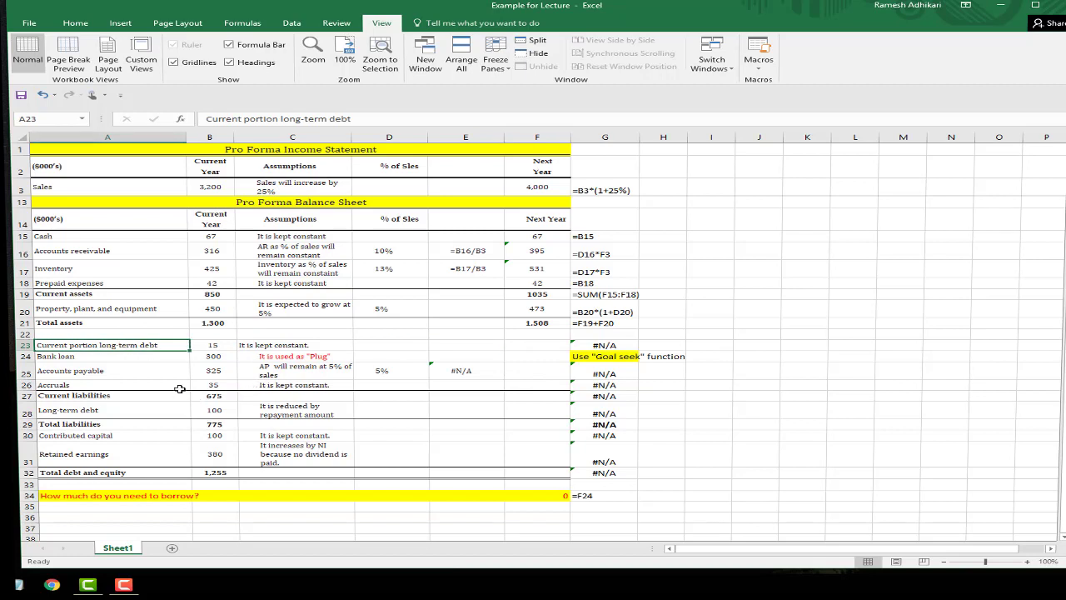
pyautogui.click(261, 345)
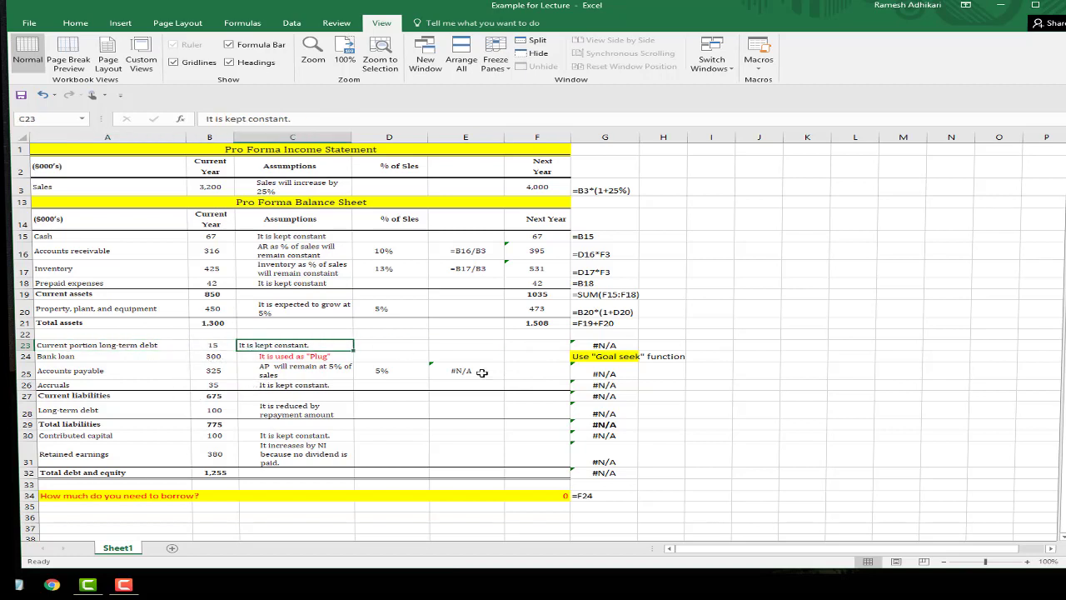
pyautogui.click(525, 345)
pyautogui.write('=')
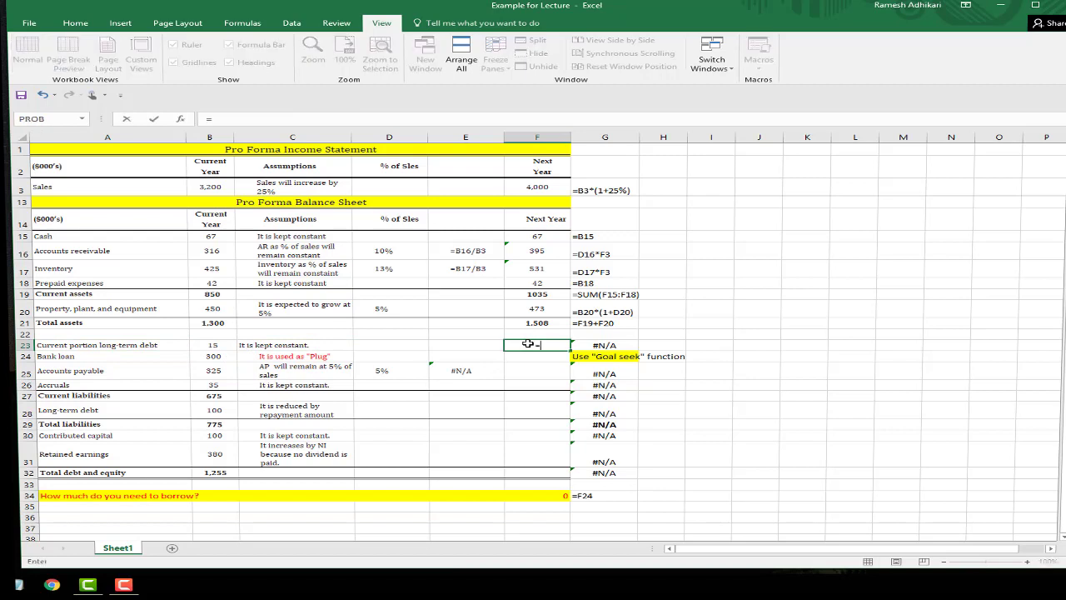
pyautogui.click(214, 345)
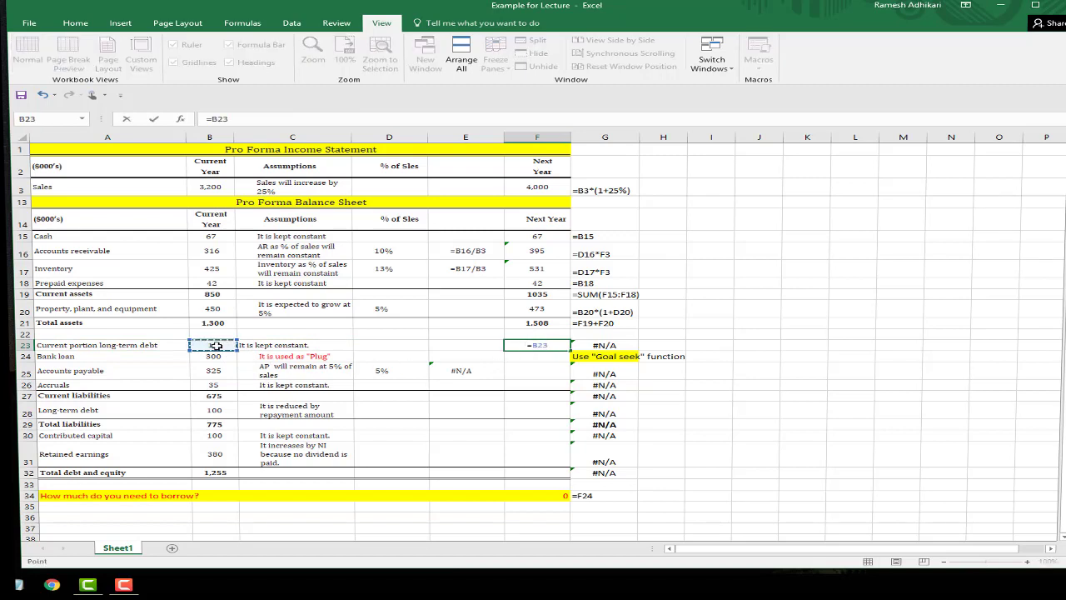
pyautogui.press('Return')
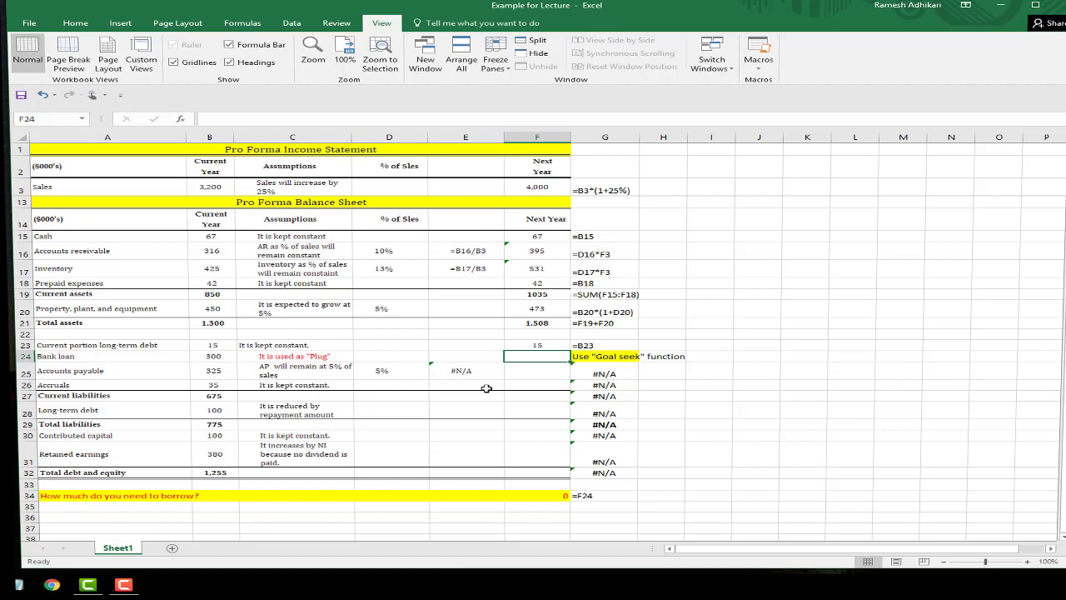
# Step: Calculate next year's accounts payable in F25 from its percentage of sales with the formula =D25*F3
pyautogui.click(536, 370)
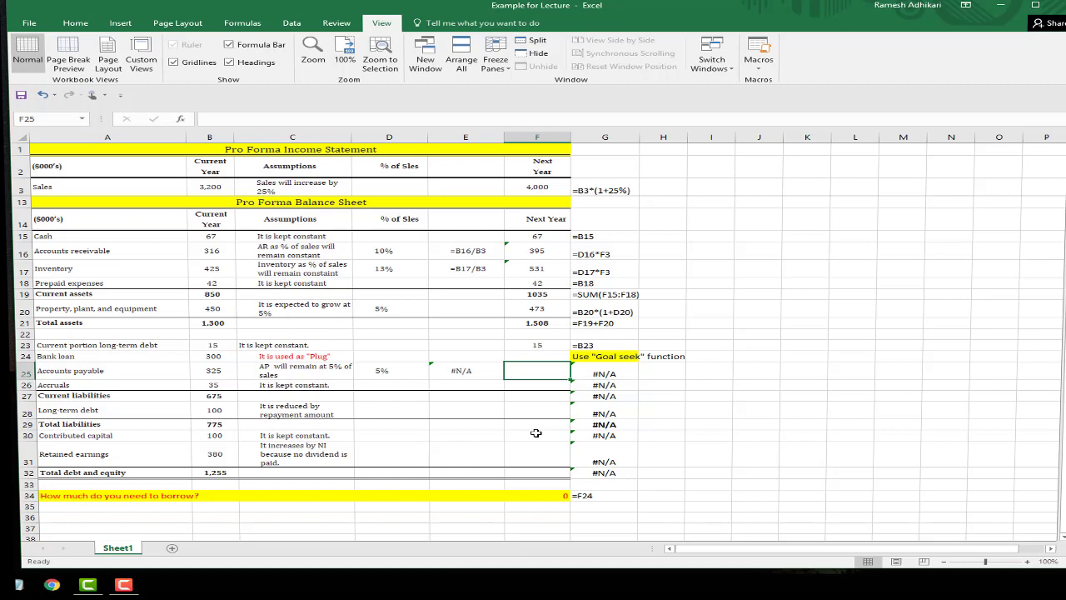
pyautogui.write('=')
pyautogui.click(394, 373)
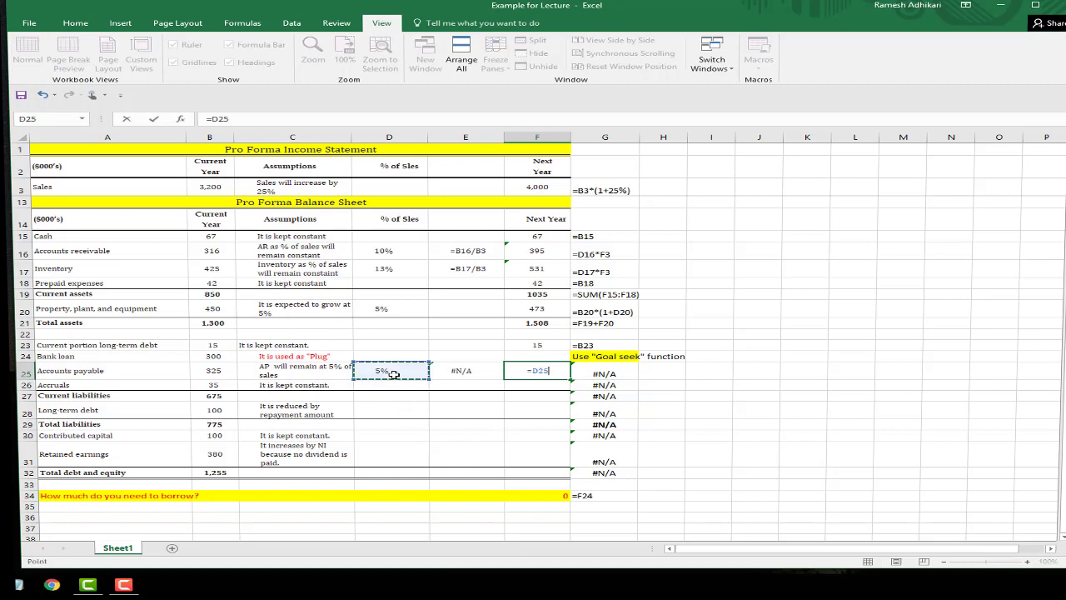
pyautogui.write('*')
pyautogui.click(539, 188)
pyautogui.press('Return')
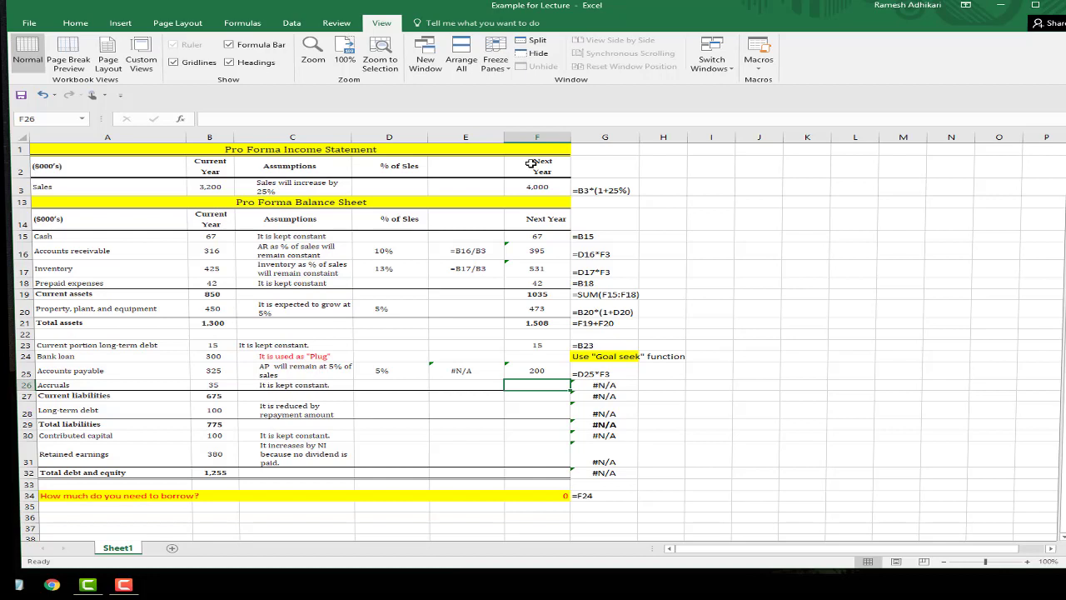
# Step: Keep accruals constant for next year in F26 with the formula =B26
pyautogui.write('=')
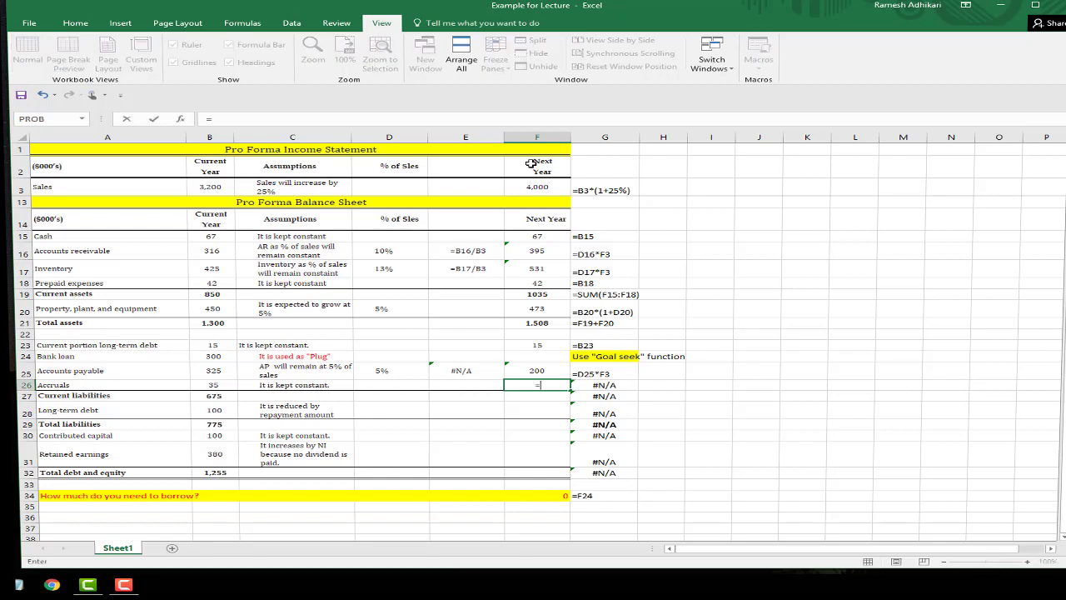
pyautogui.click(215, 385)
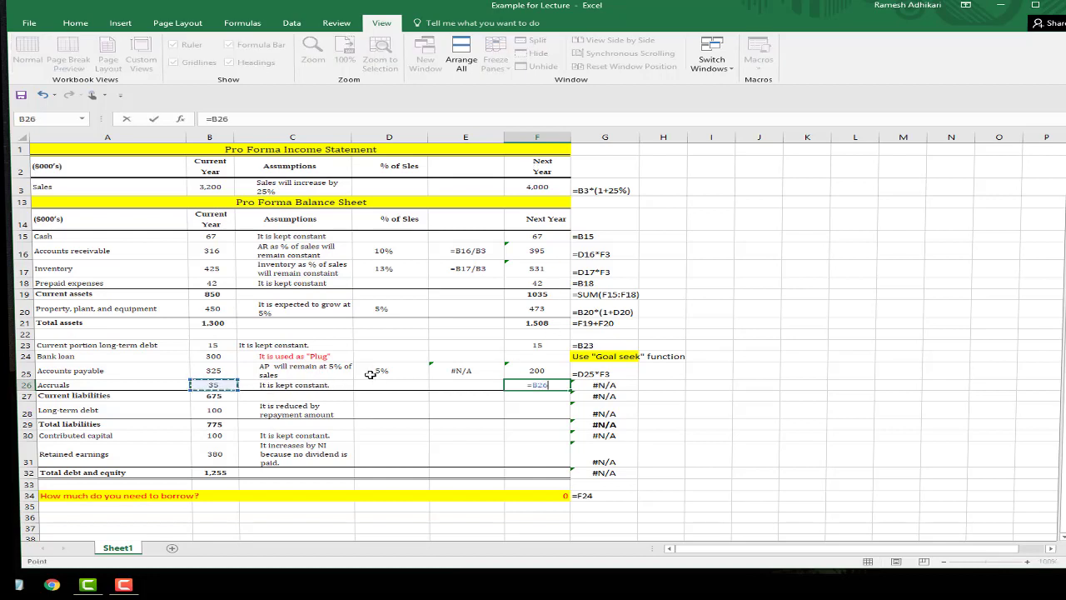
pyautogui.press('Return')
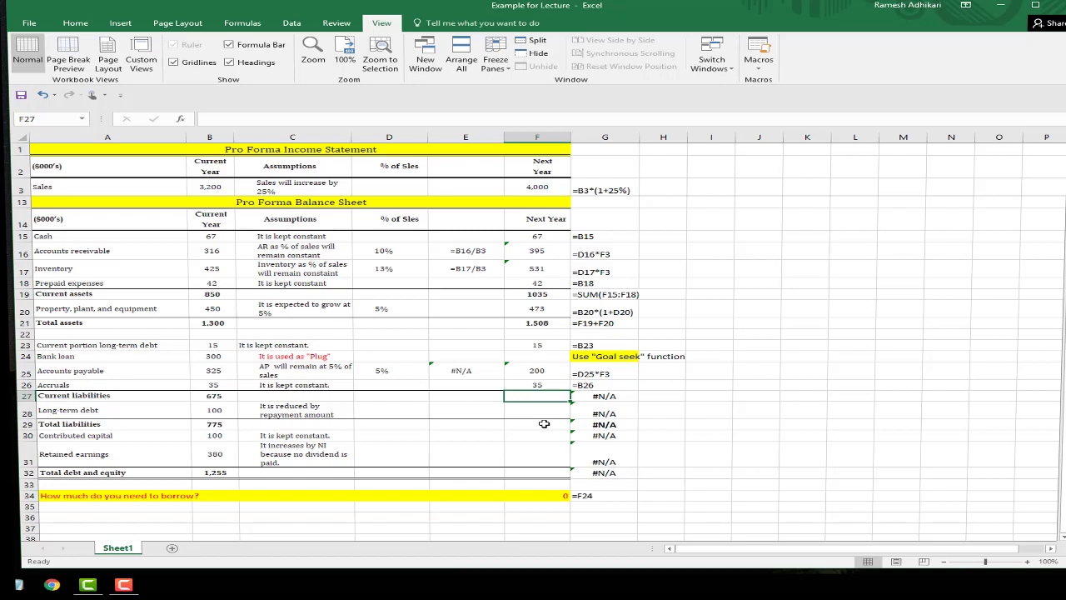
# Step: Total next year's current liabilities in F27 with the formula =SUM(F23:F26)
pyautogui.write('=')
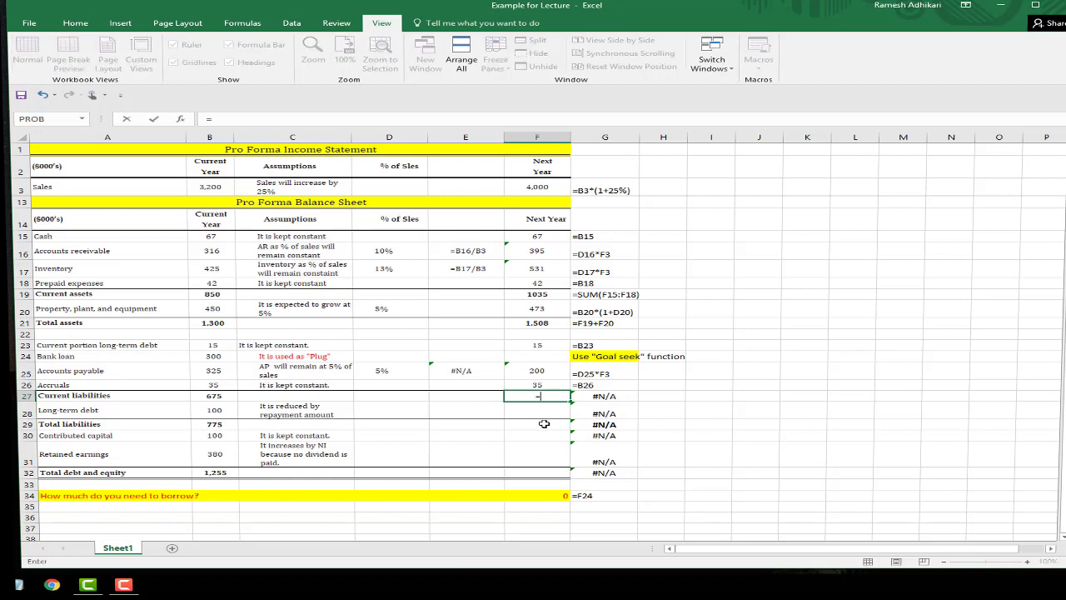
pyautogui.write('sum(')
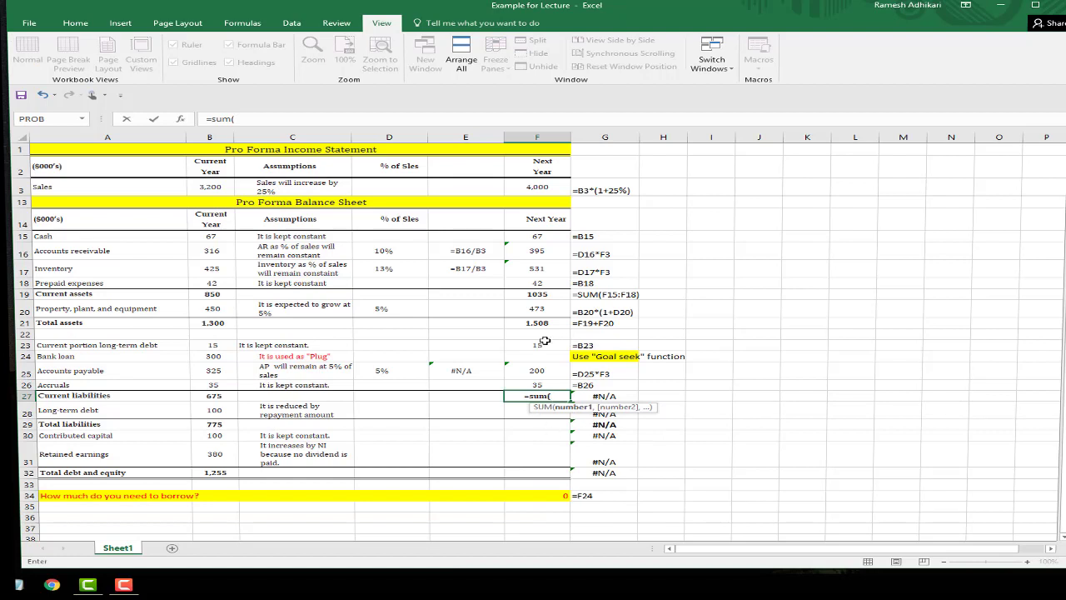
pyautogui.moveTo(538, 344); pyautogui.dragTo(543, 390)
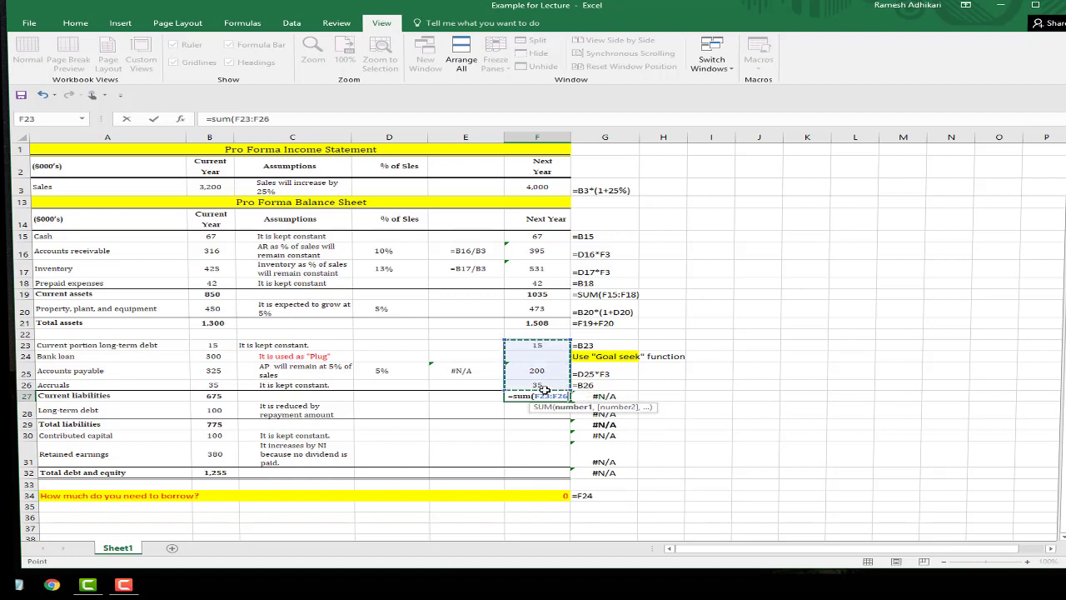
pyautogui.press('Return')
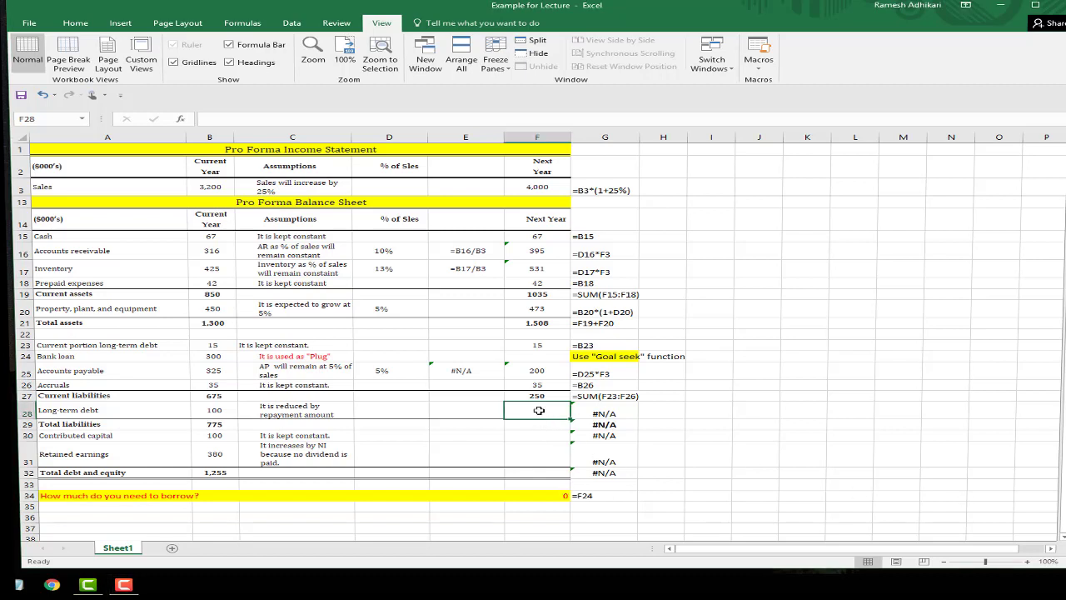
# Step: Calculate next year's long-term debt in F28, reduced by the repayment amount, with the formula =B28-B23
pyautogui.click(225, 414)
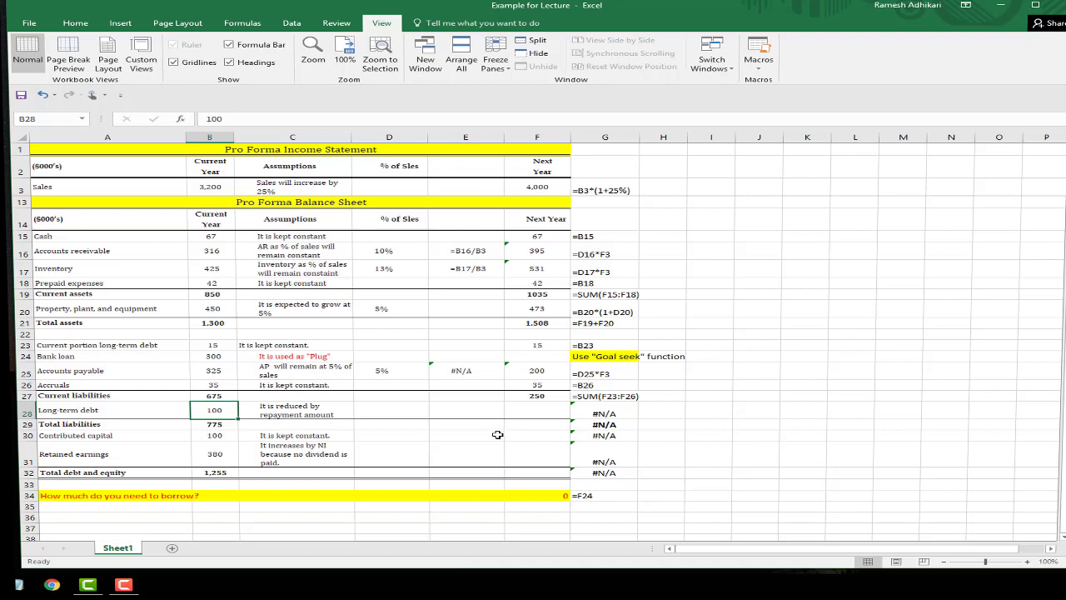
pyautogui.click(211, 345)
pyautogui.click(214, 397)
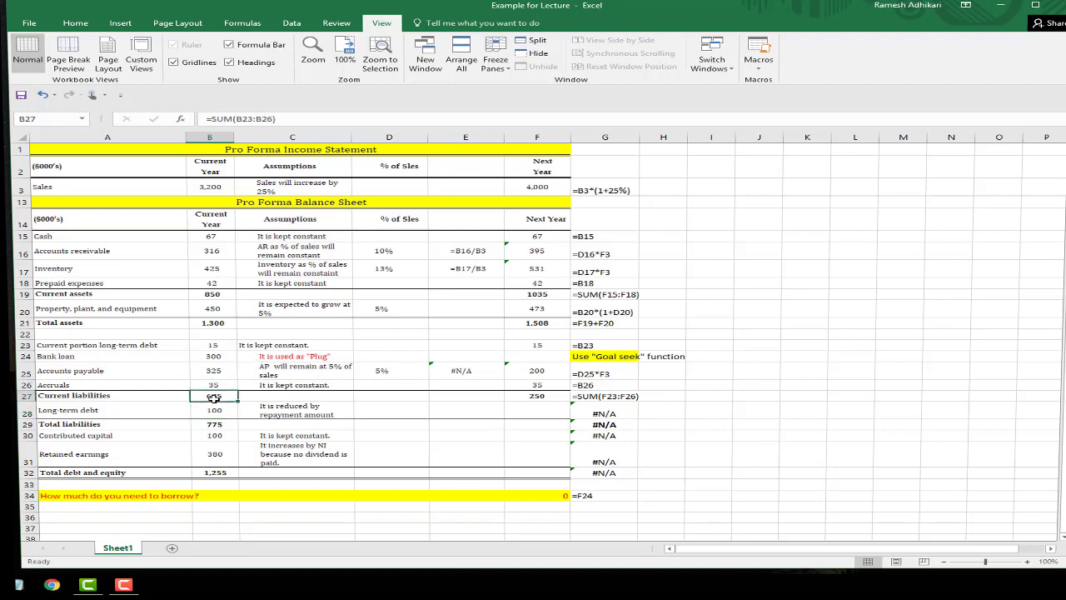
pyautogui.click(215, 410)
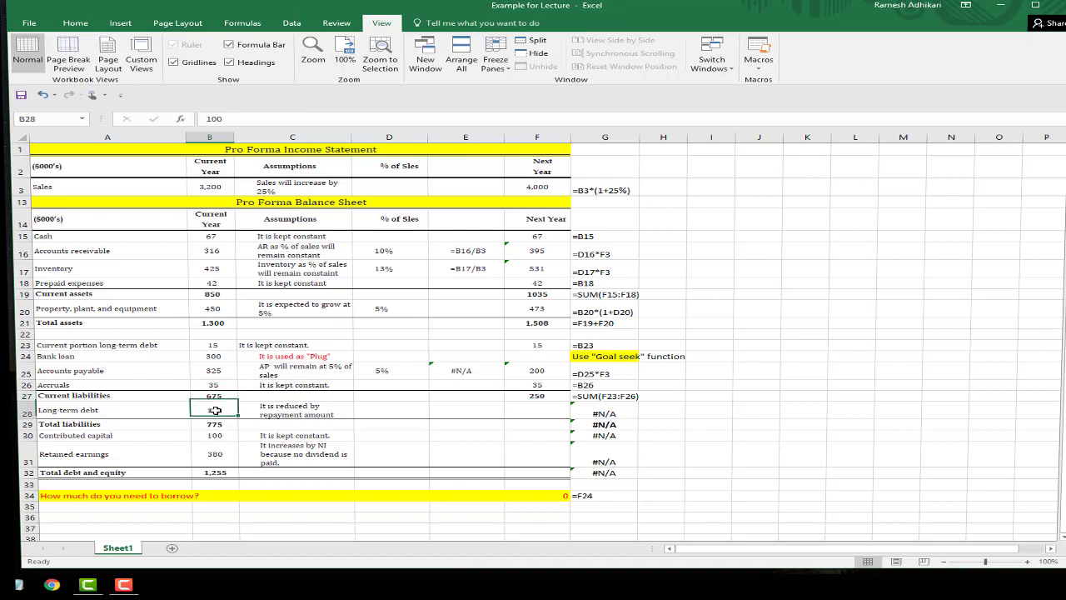
pyautogui.click(524, 408)
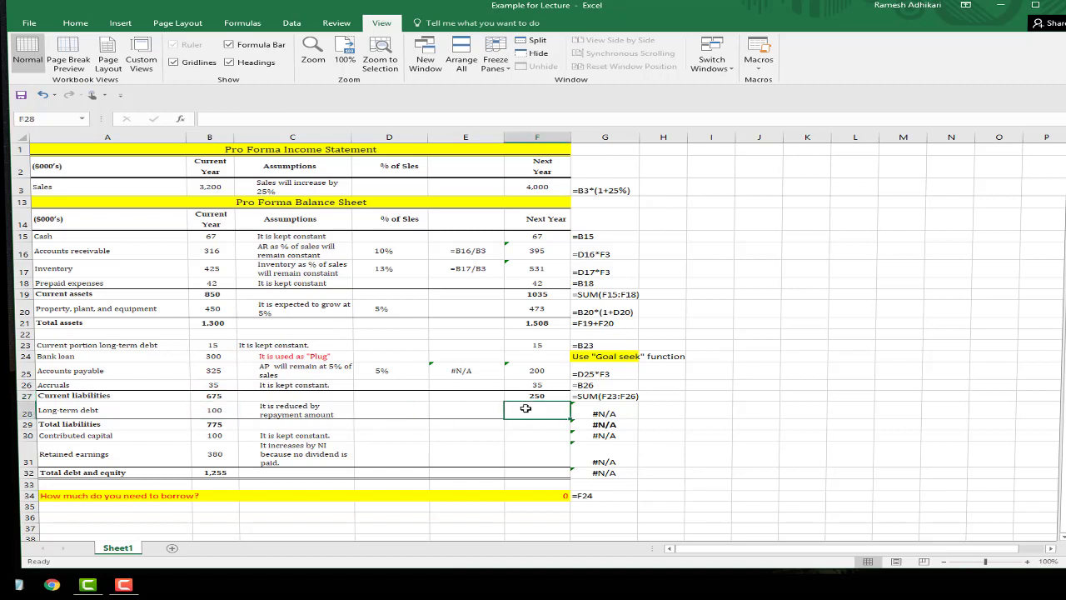
pyautogui.write('=')
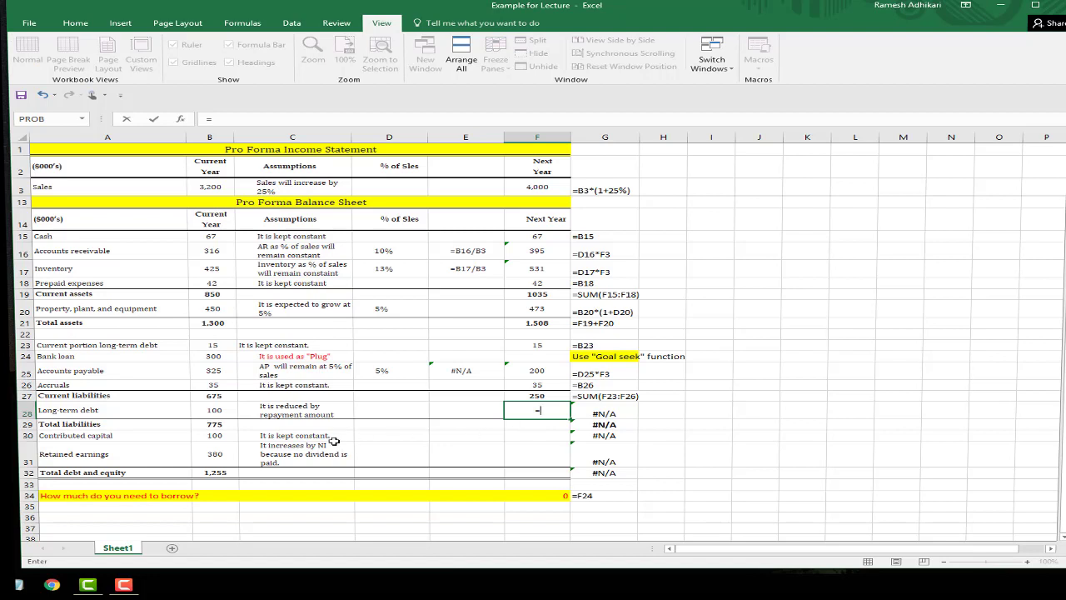
pyautogui.click(213, 411)
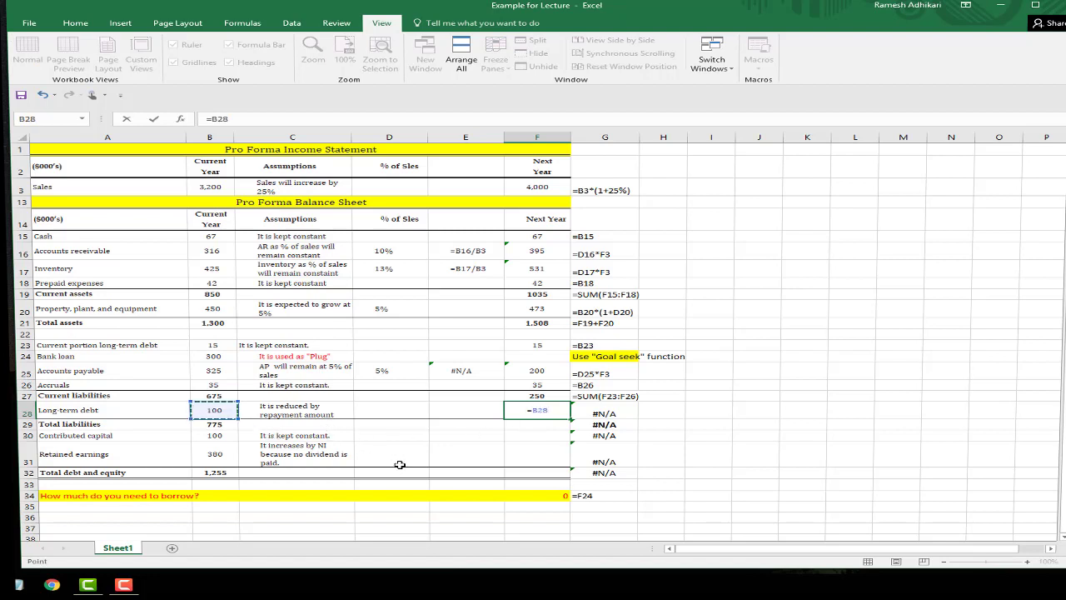
pyautogui.write('-')
pyautogui.click(212, 344)
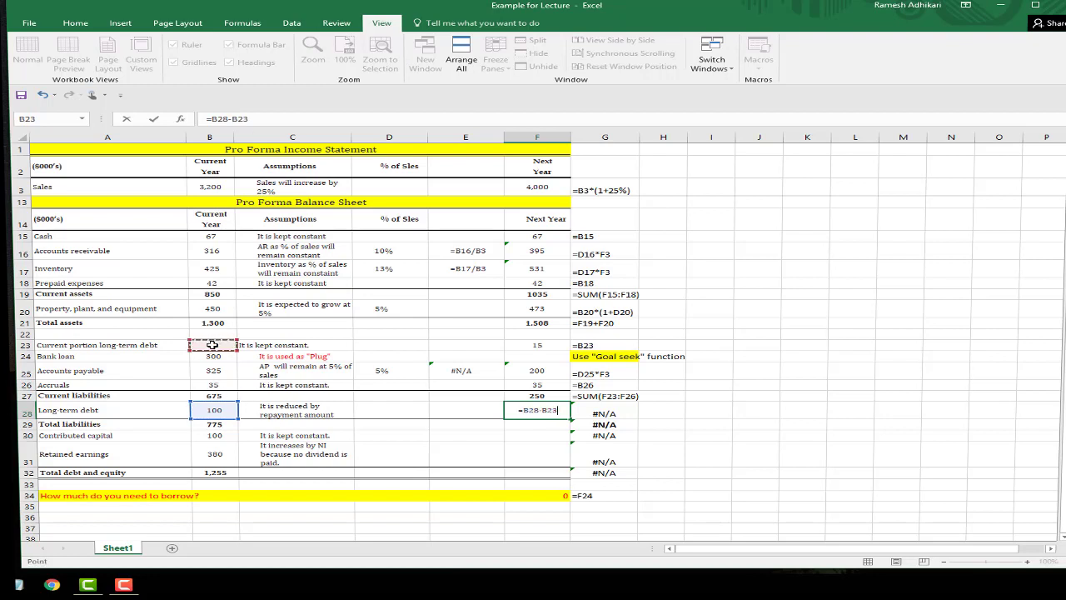
pyautogui.press('Return')
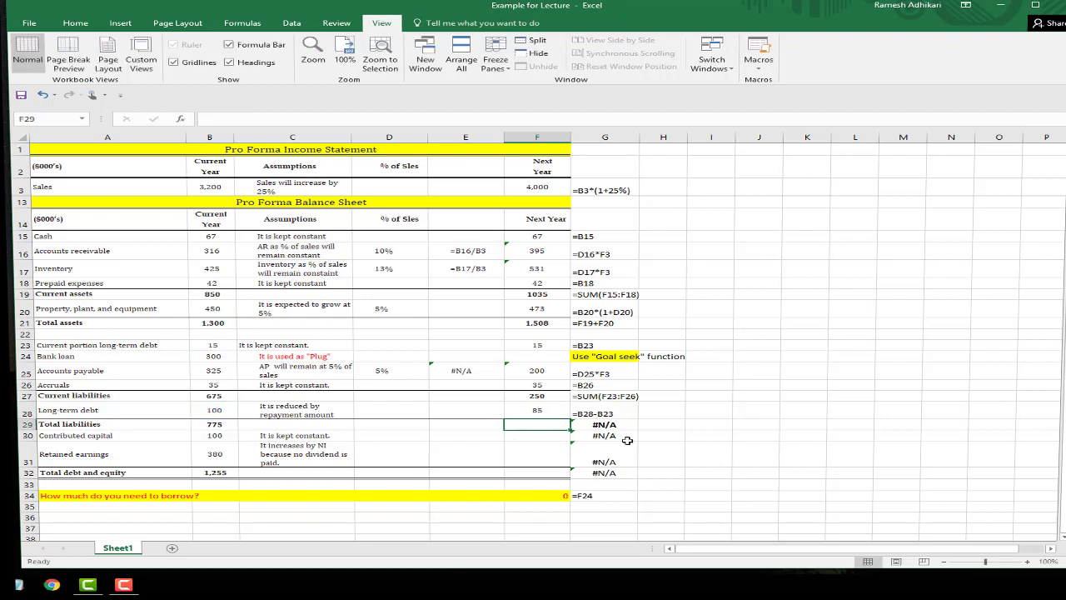
pyautogui.click(540, 411)
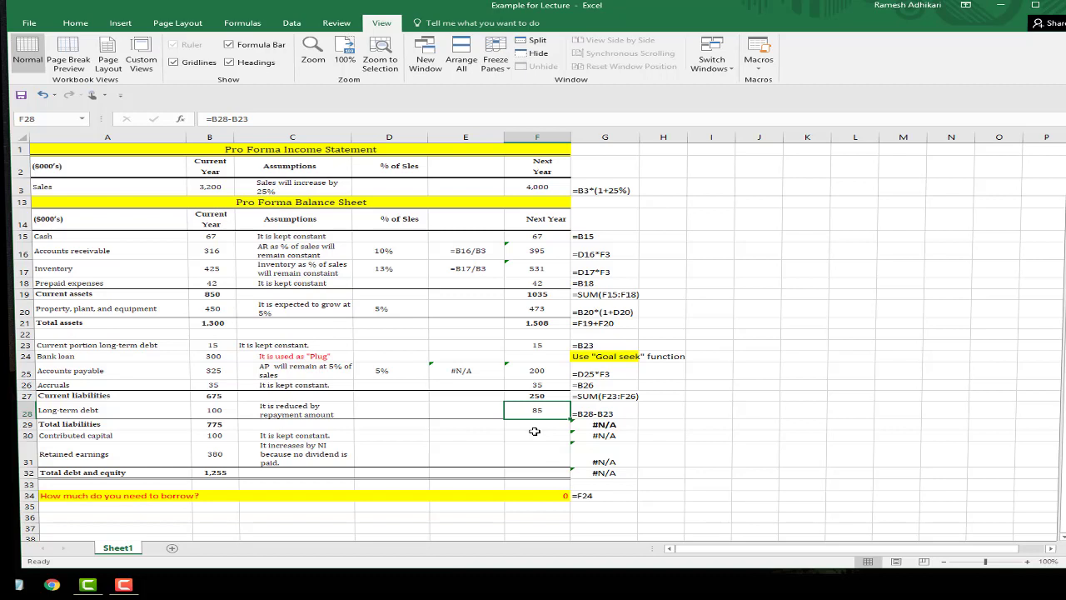
# Step: Calculate next year's total liabilities in F29 with the formula =F27+F28
pyautogui.click(536, 425)
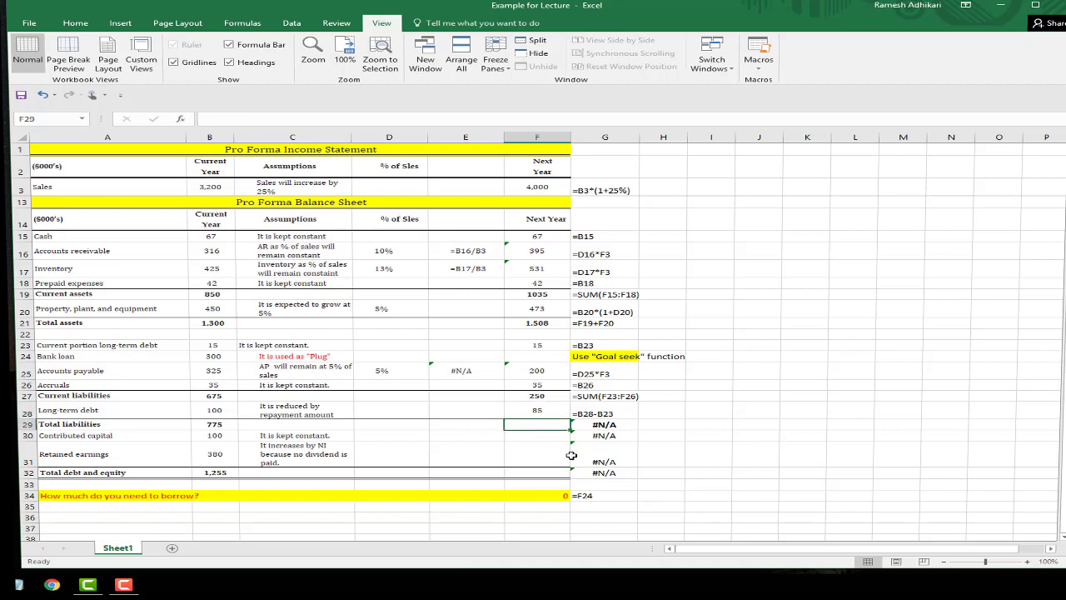
pyautogui.write('=')
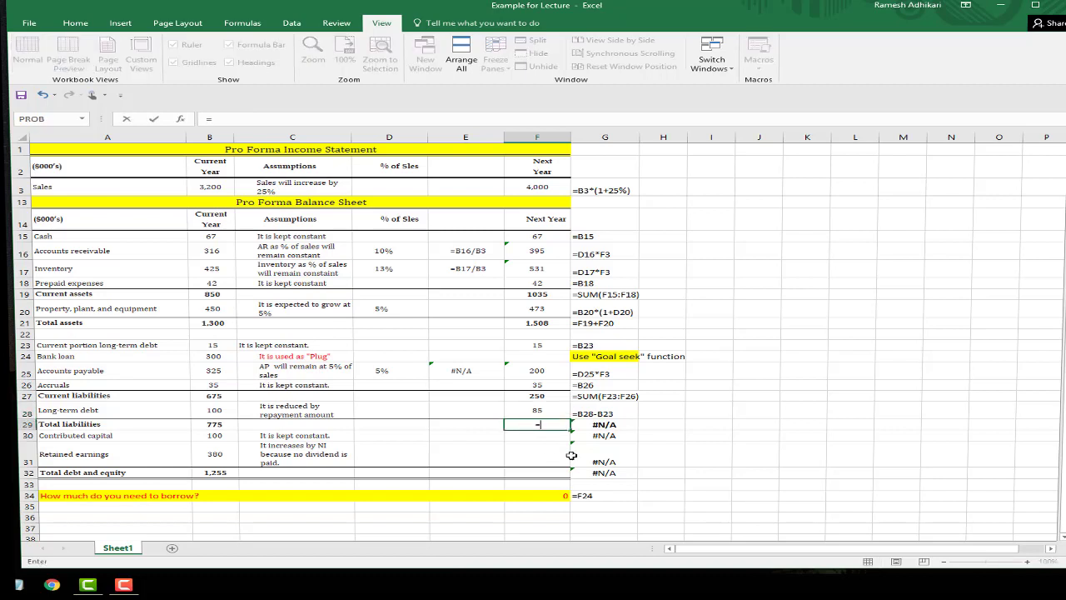
pyautogui.click(541, 396)
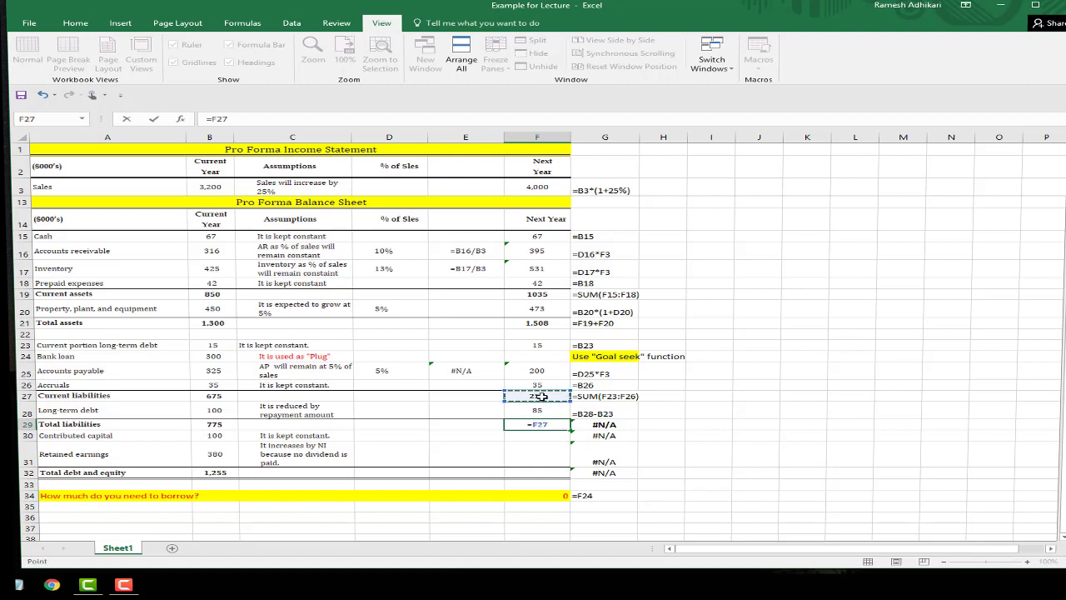
pyautogui.write('+')
pyautogui.click(541, 409)
pyautogui.press('Return')
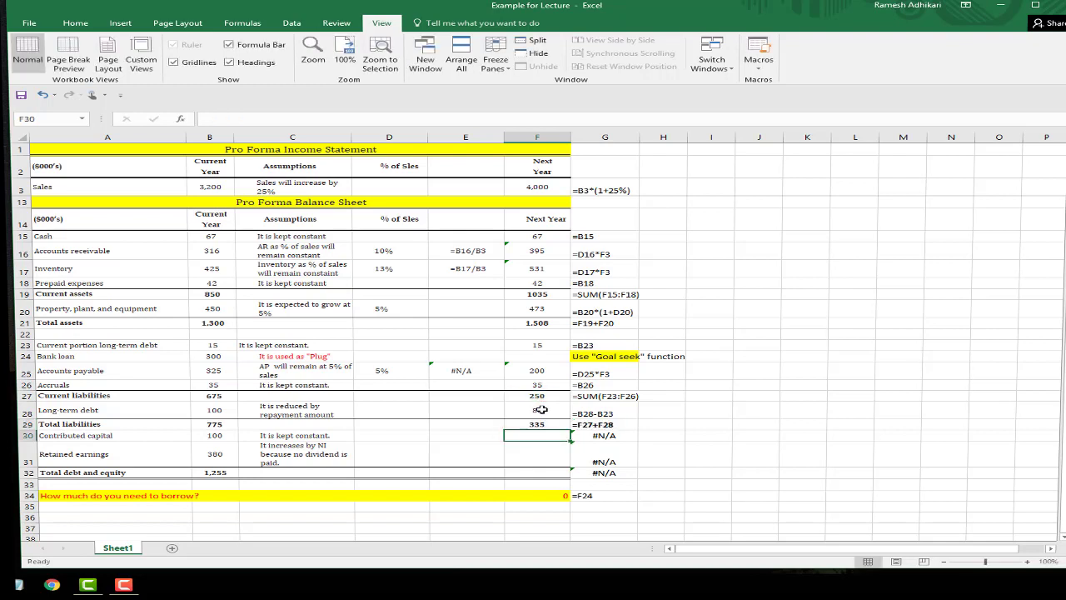
pyautogui.click(537, 426)
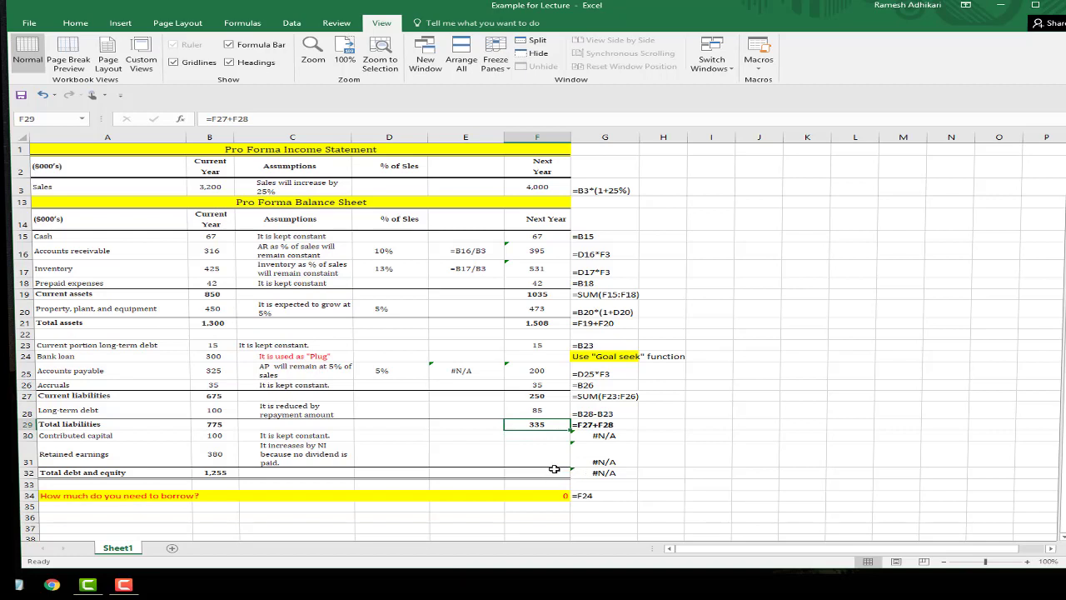
# Step: Keep contributed capital constant for next year in F30 with the formula =B30
pyautogui.click(522, 437)
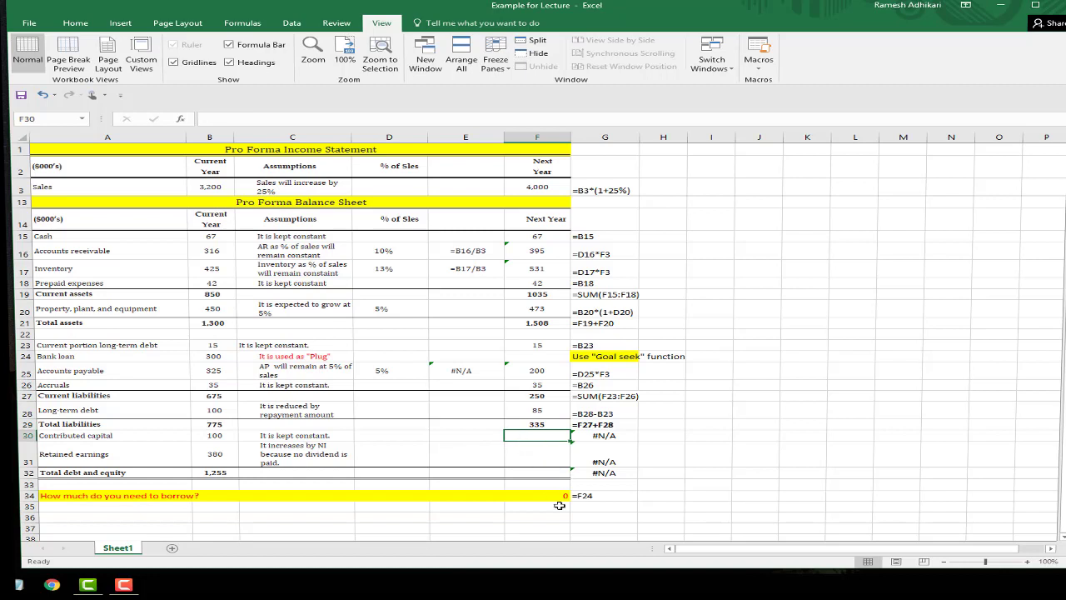
pyautogui.write('=')
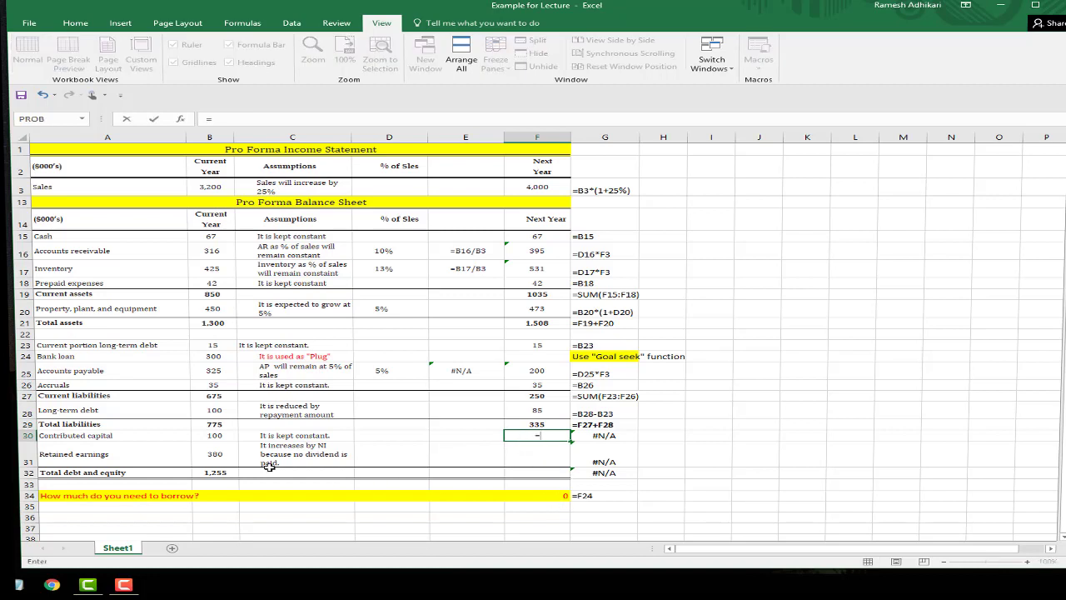
pyautogui.click(214, 435)
pyautogui.press('Return')
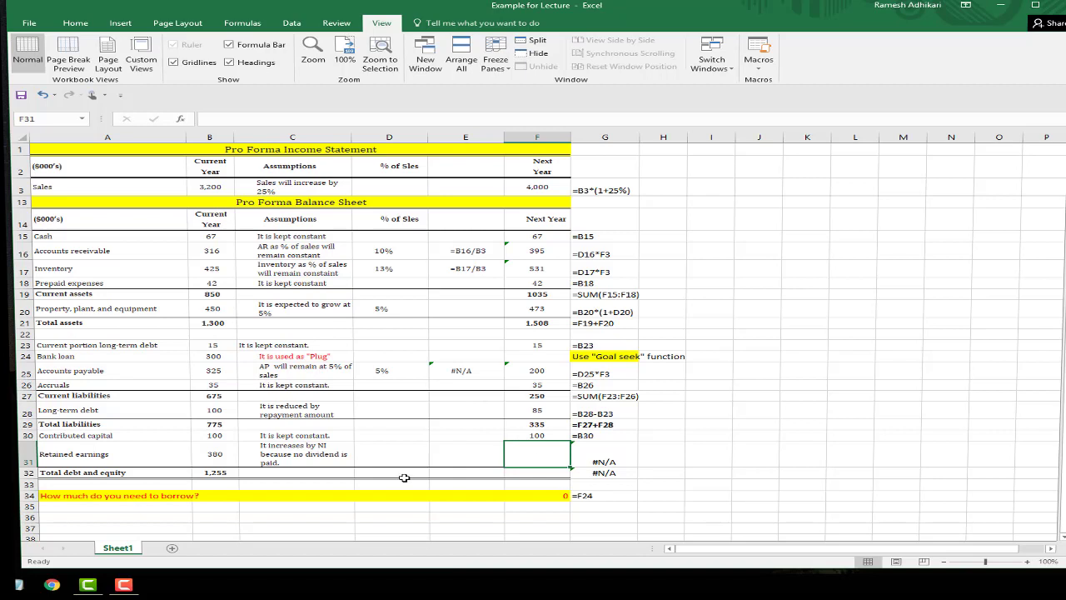
# Step: Calculate next year's retained earnings in F31 by adding next year's net earnings, with the formula =B31+F11
pyautogui.write('=')
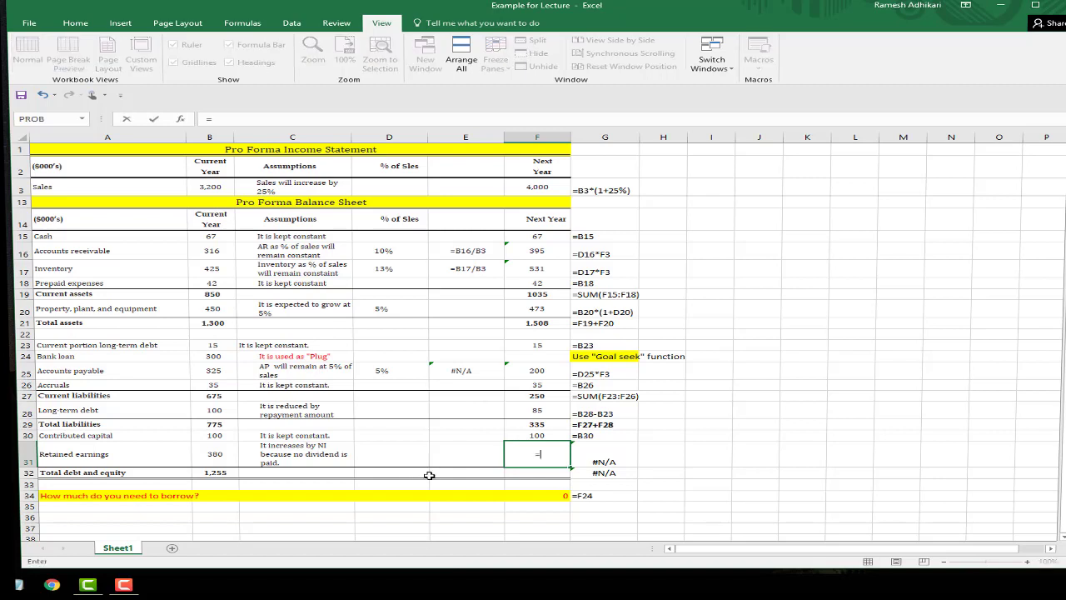
pyautogui.click(218, 454)
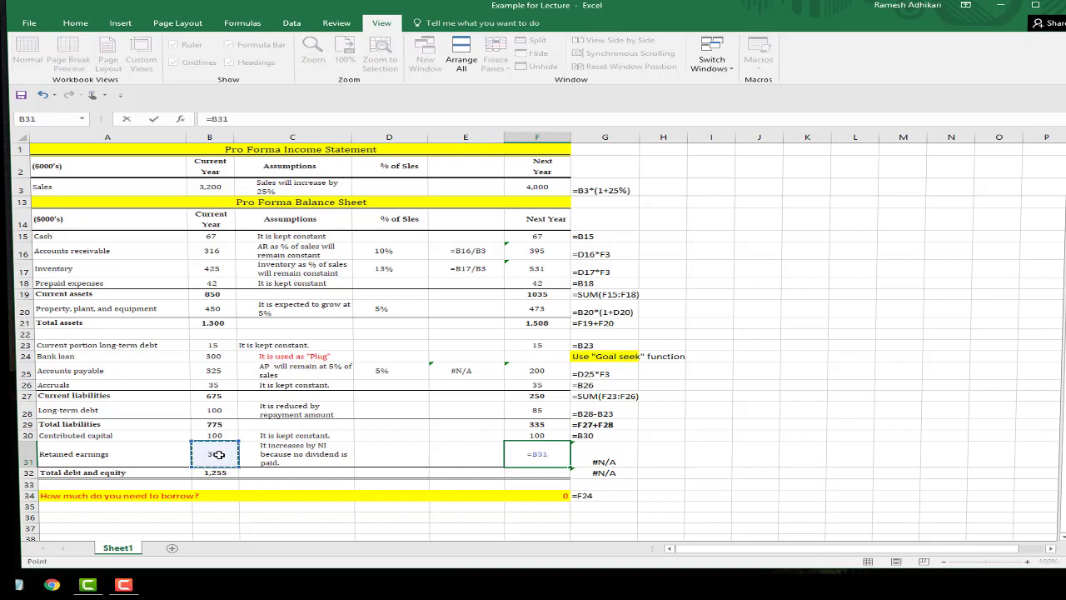
pyautogui.write('+')
pyautogui.scroll(1, 621, 464)
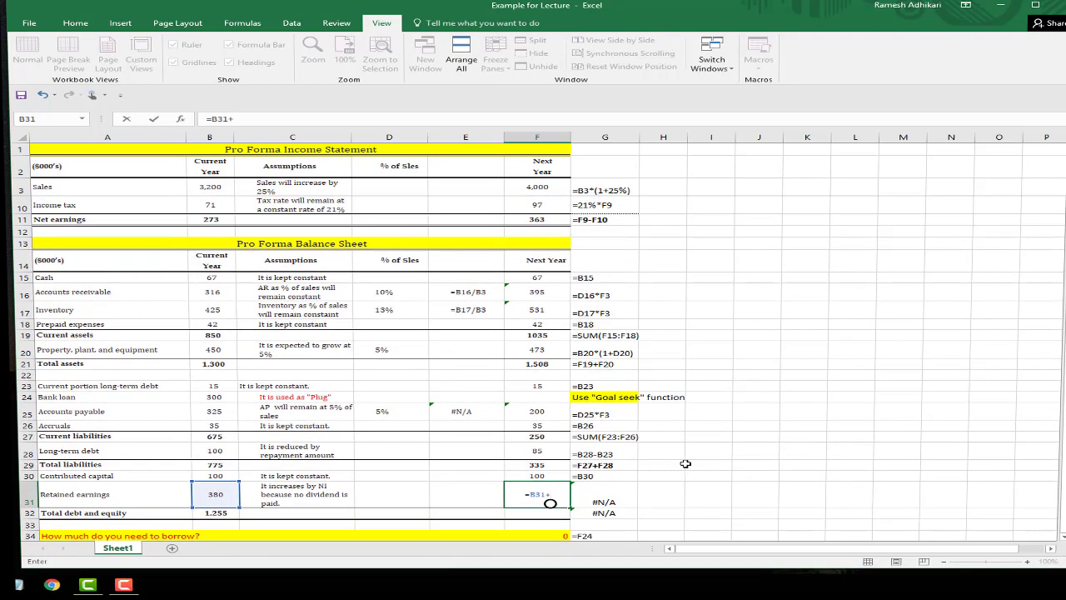
pyautogui.press('F2')
pyautogui.scroll(3, 541, 433)
pyautogui.scroll(-2, 528, 267)
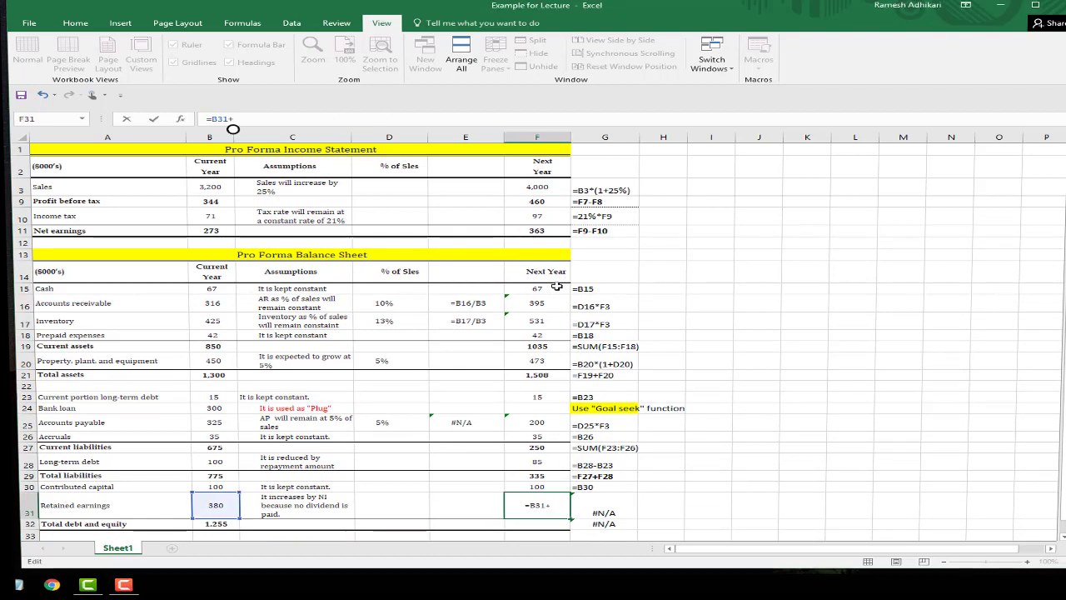
pyautogui.click(543, 231)
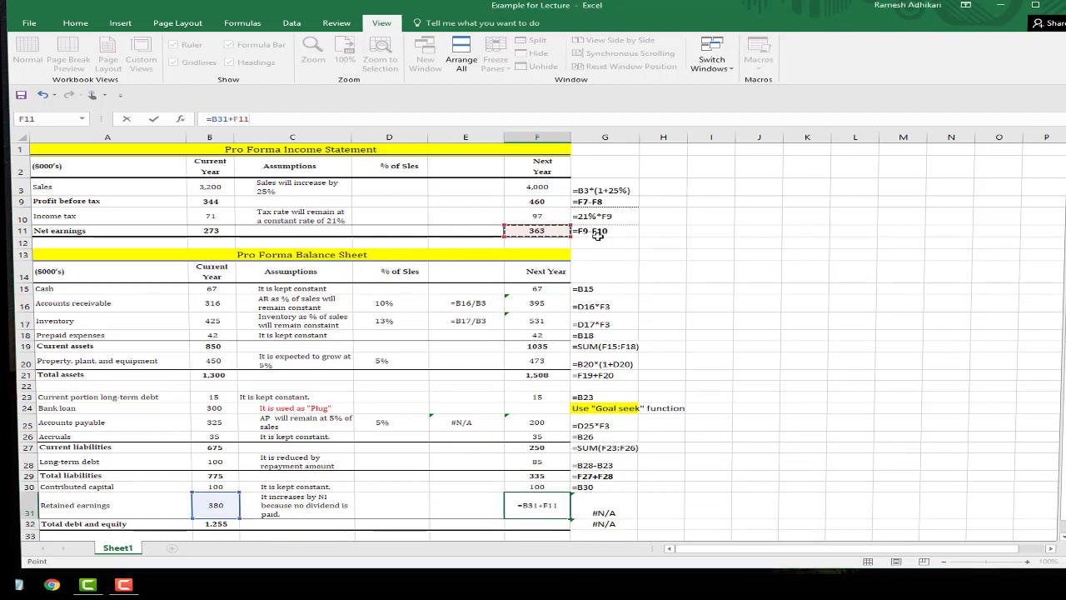
pyautogui.press('Return')
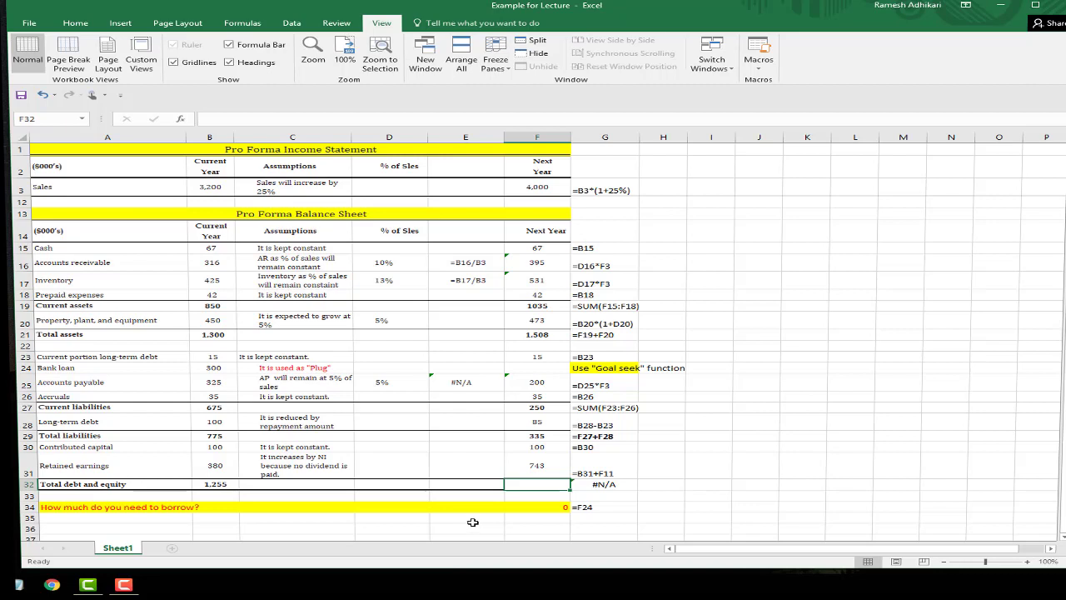
# Step: Total next year's debt and equity in F32 with the formula =SUM(F29:F31)
pyautogui.write('=')
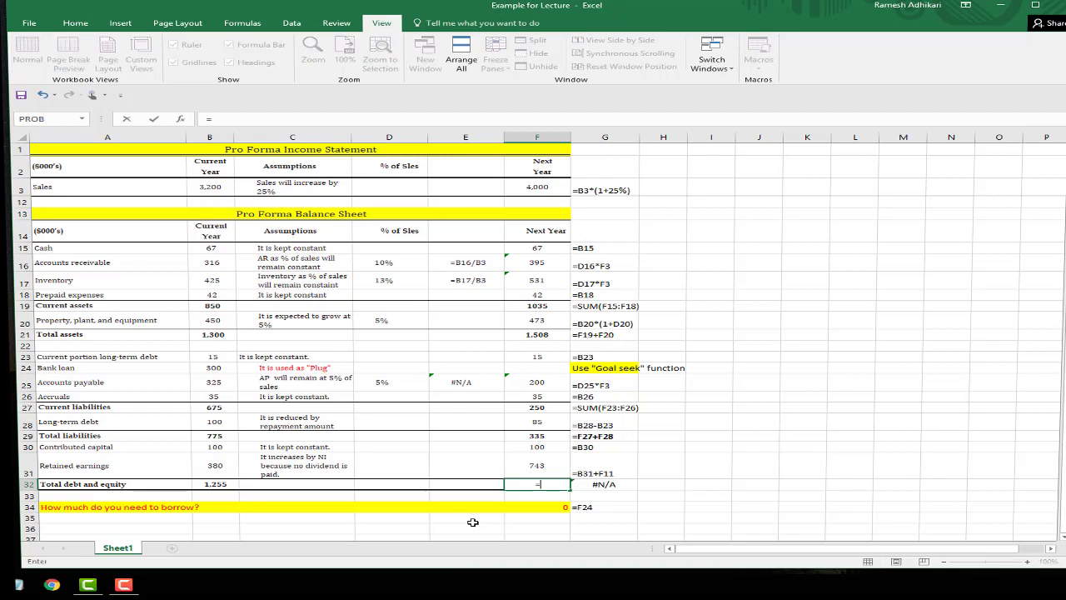
pyautogui.write('sum(')
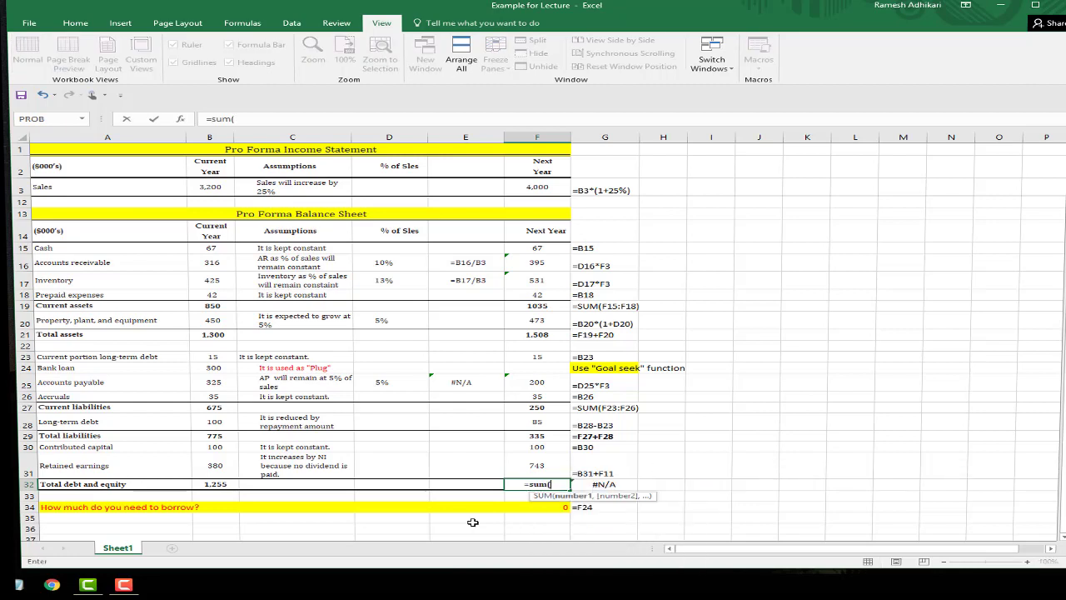
pyautogui.click(539, 437)
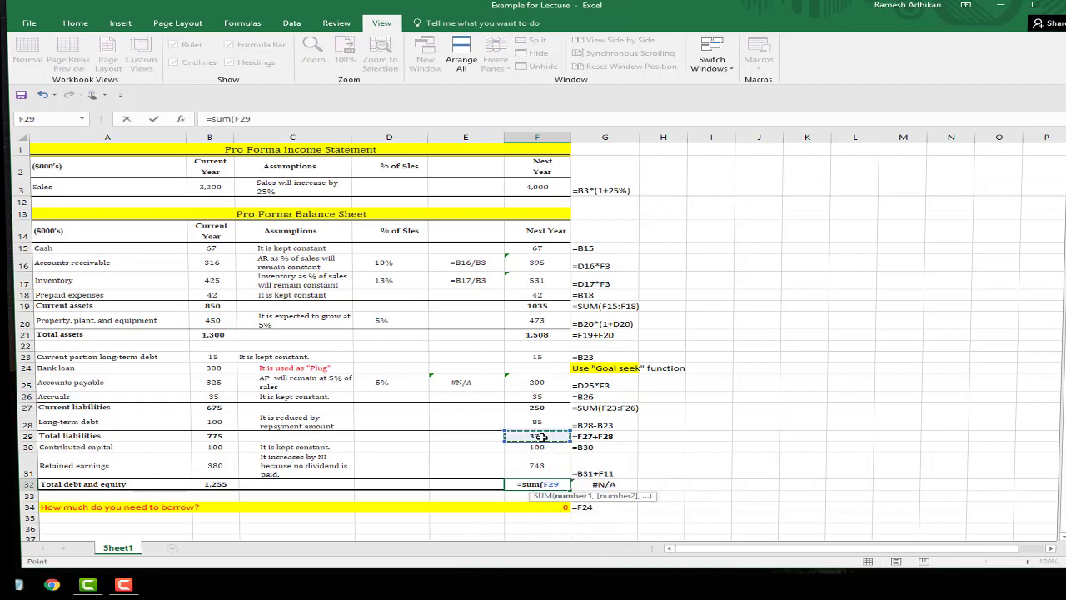
pyautogui.moveTo(540, 436); pyautogui.dragTo(542, 463)
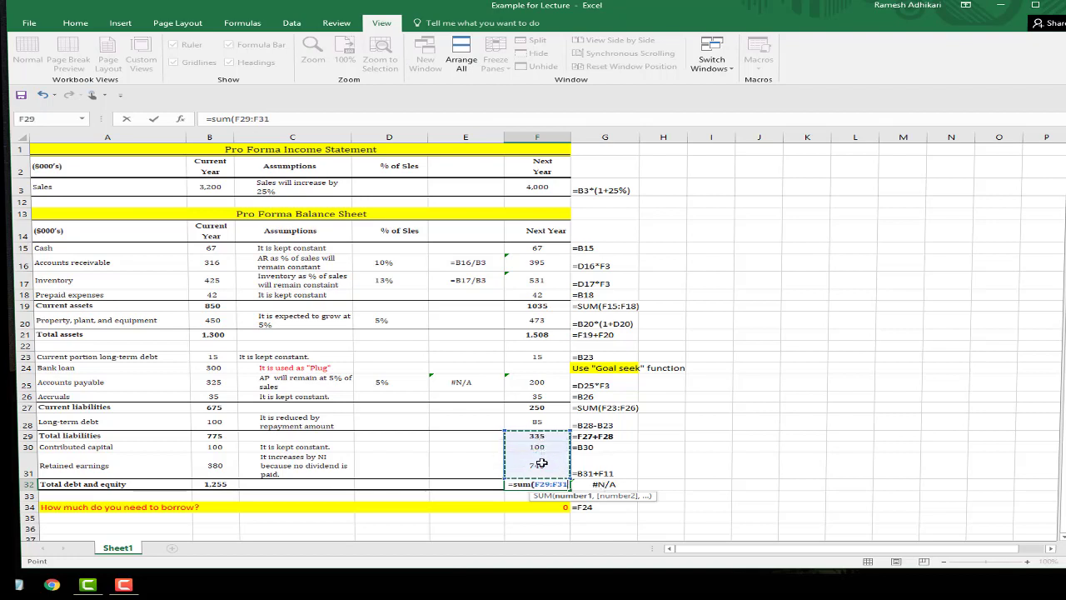
pyautogui.write(')')
pyautogui.press('Return')
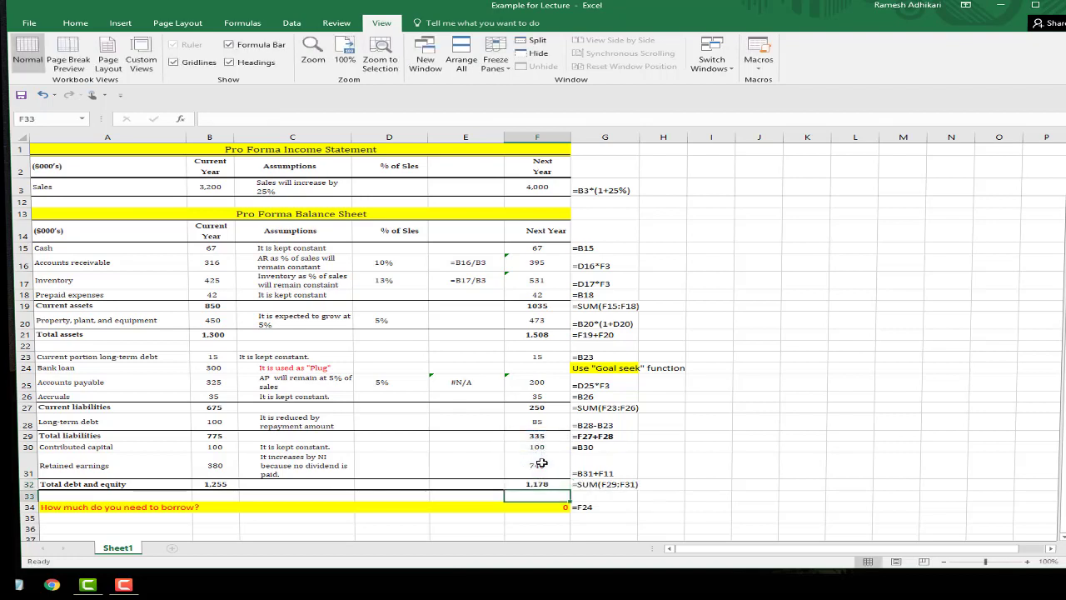
# Step: Compare next year's total debt and equity in F32 with total assets in F21
pyautogui.click(534, 486)
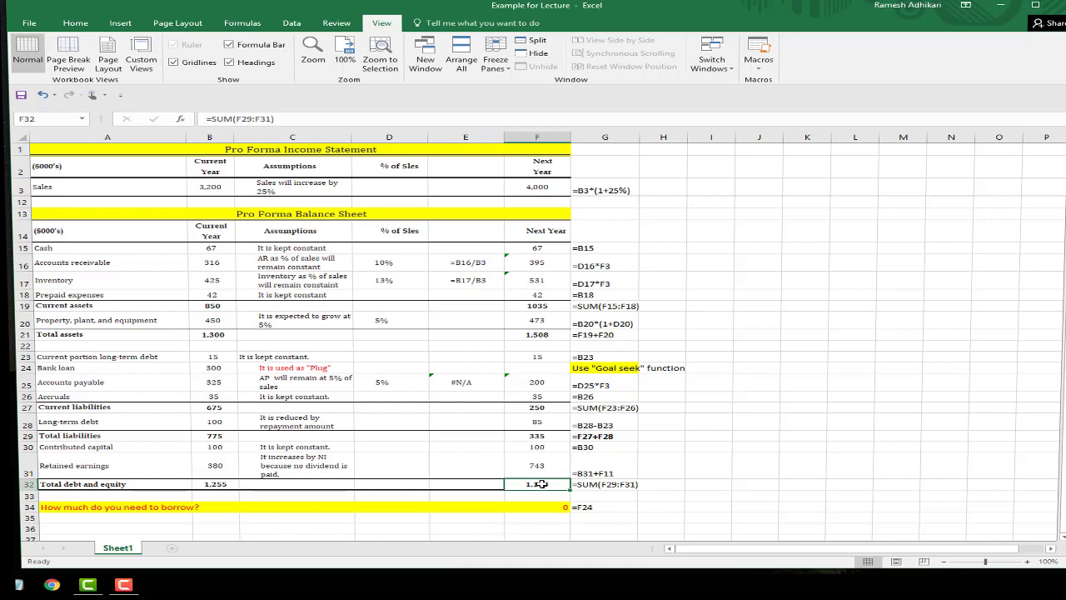
pyautogui.click(549, 336)
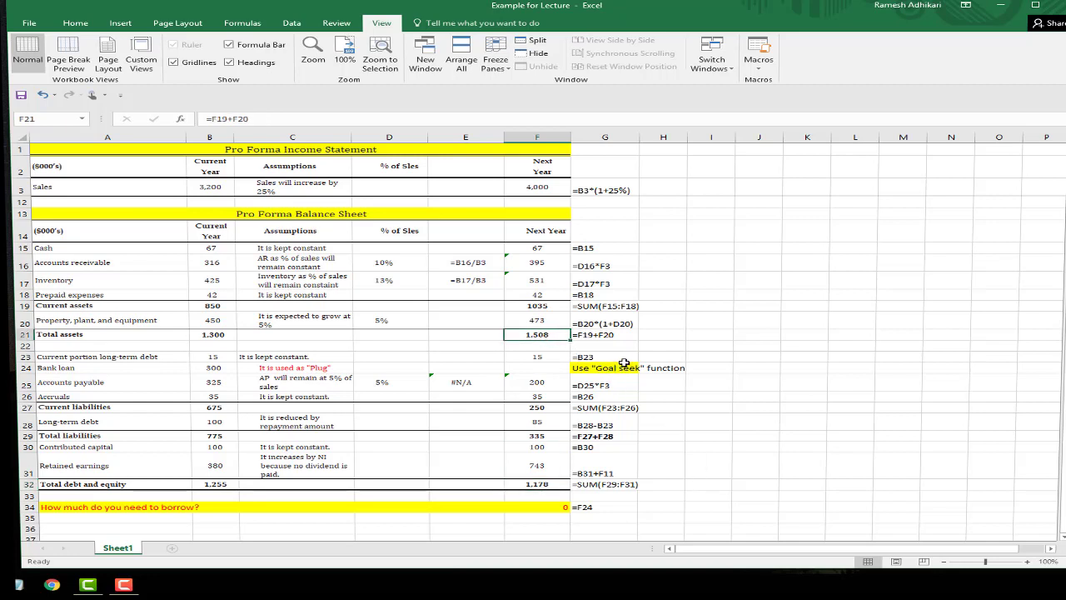
pyautogui.click(547, 480)
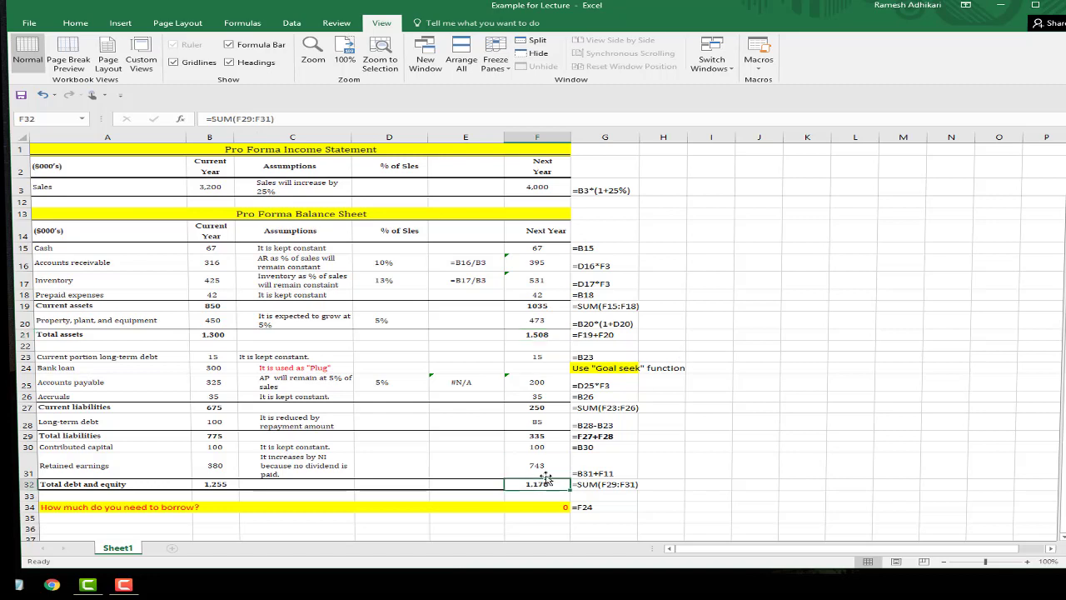
pyautogui.click(541, 337)
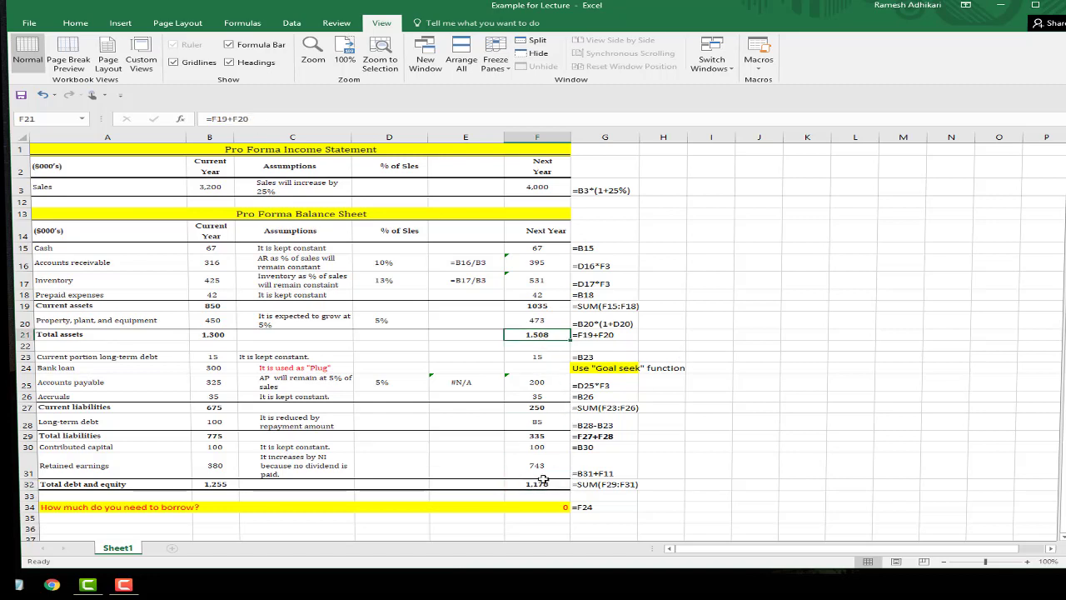
pyautogui.click(542, 481)
pyautogui.click(535, 334)
pyautogui.click(539, 480)
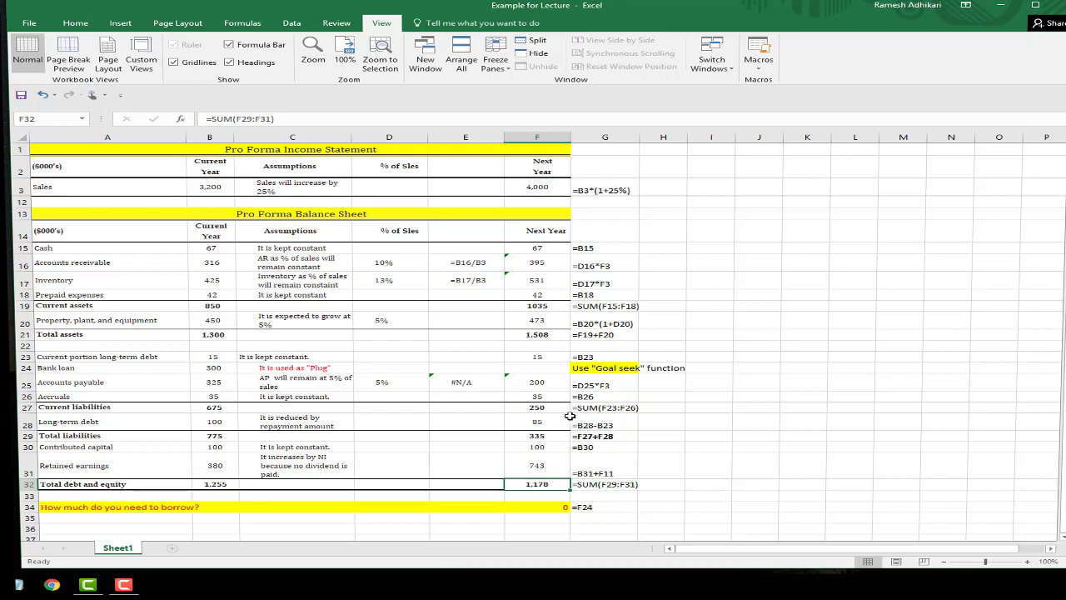
# Step: Start a Goal Seek analysis with next year's total debt and equity, F32, as the set cell
pyautogui.click(540, 368)
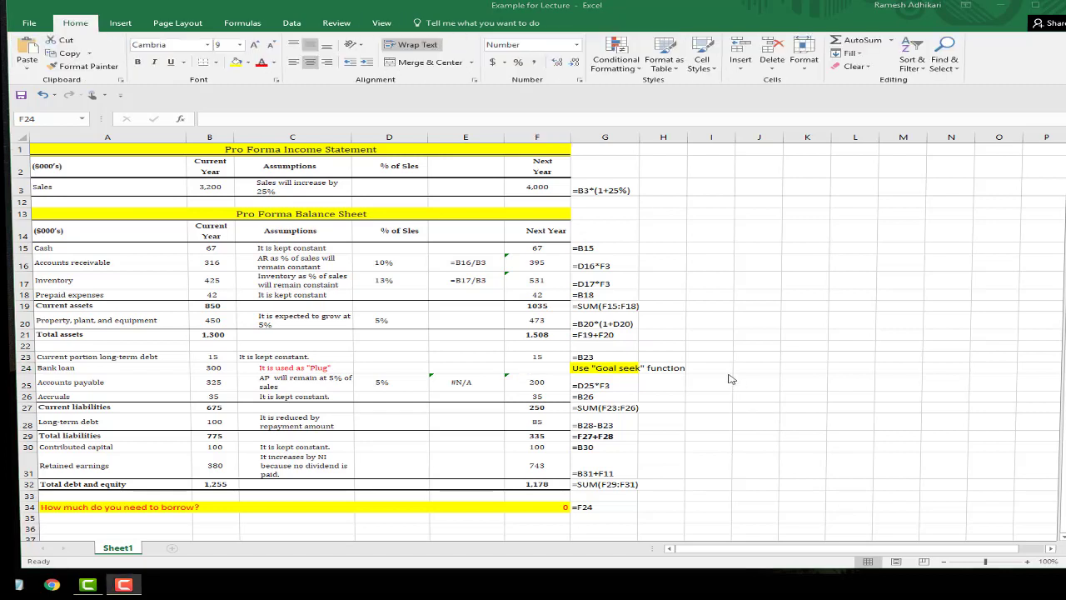
pyautogui.click(284, 27)
pyautogui.click(296, 23)
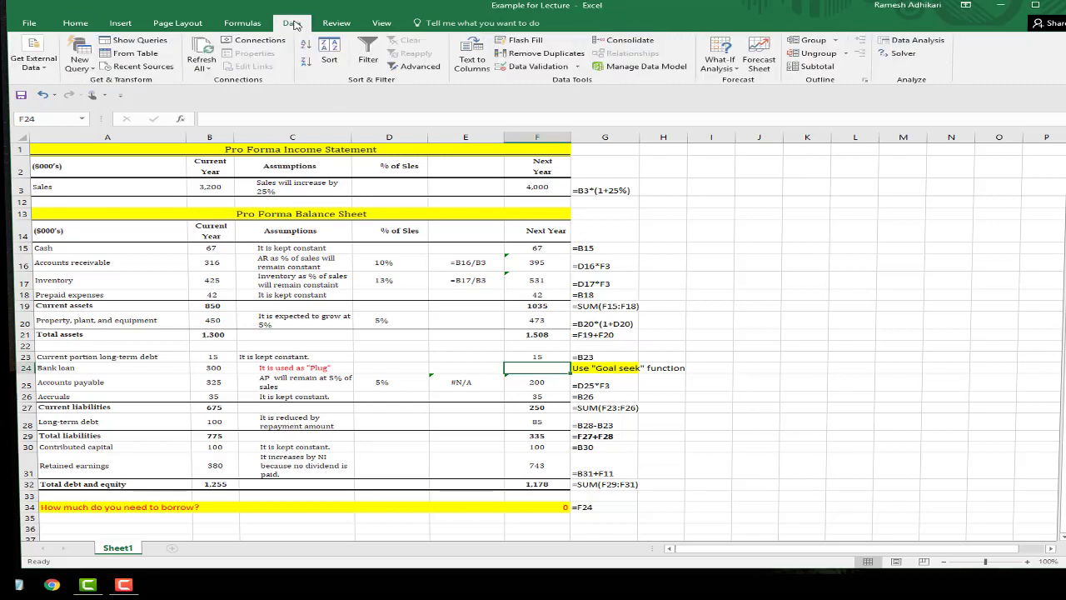
pyautogui.click(736, 73)
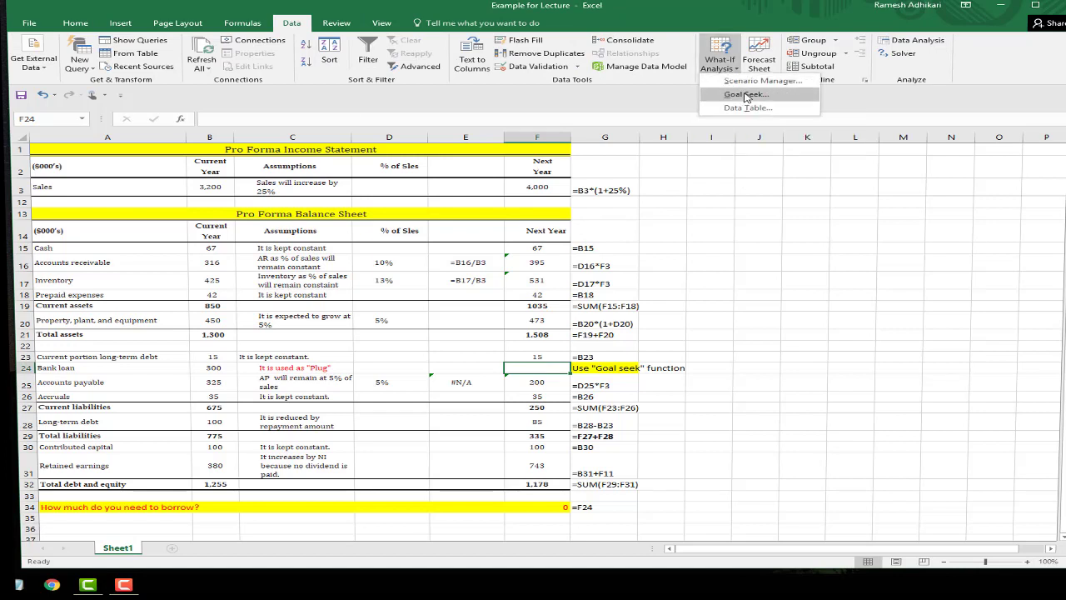
pyautogui.click(744, 96)
pyautogui.moveTo(1013, 263); pyautogui.dragTo(862, 240)
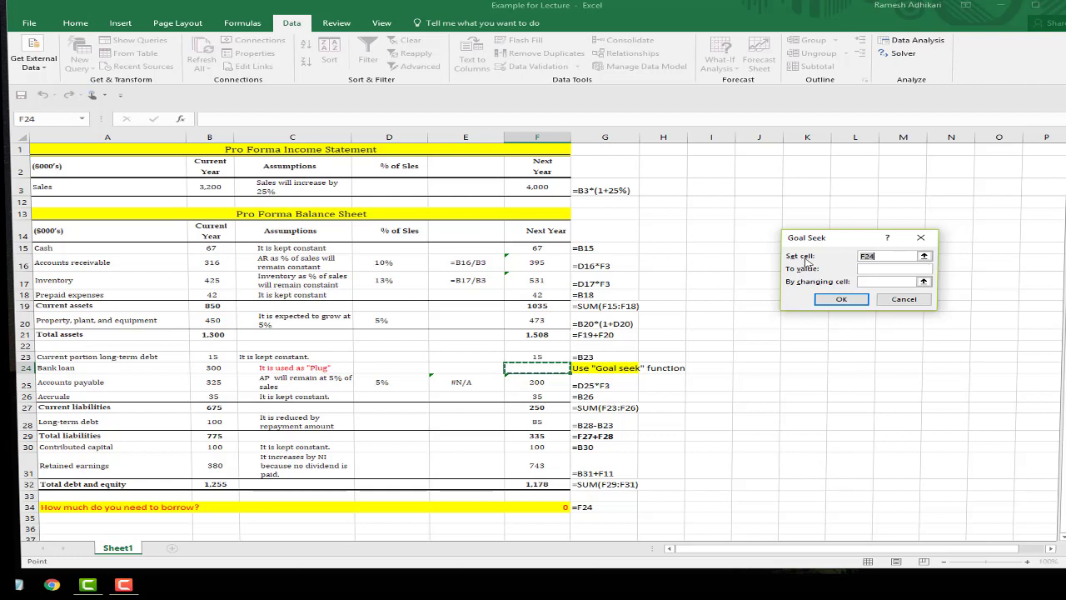
pyautogui.click(925, 256)
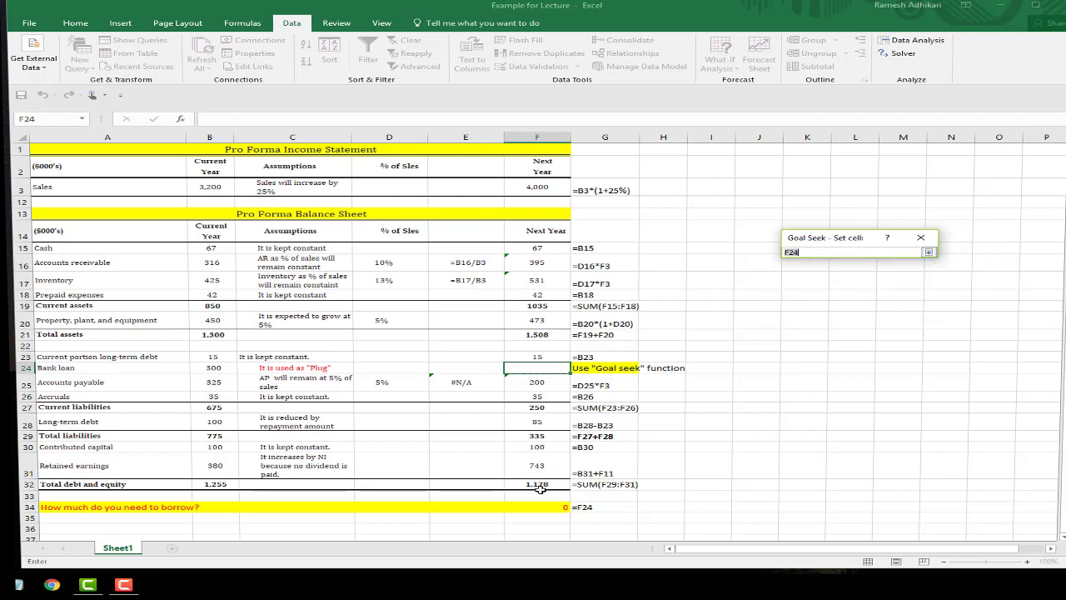
pyautogui.click(546, 484)
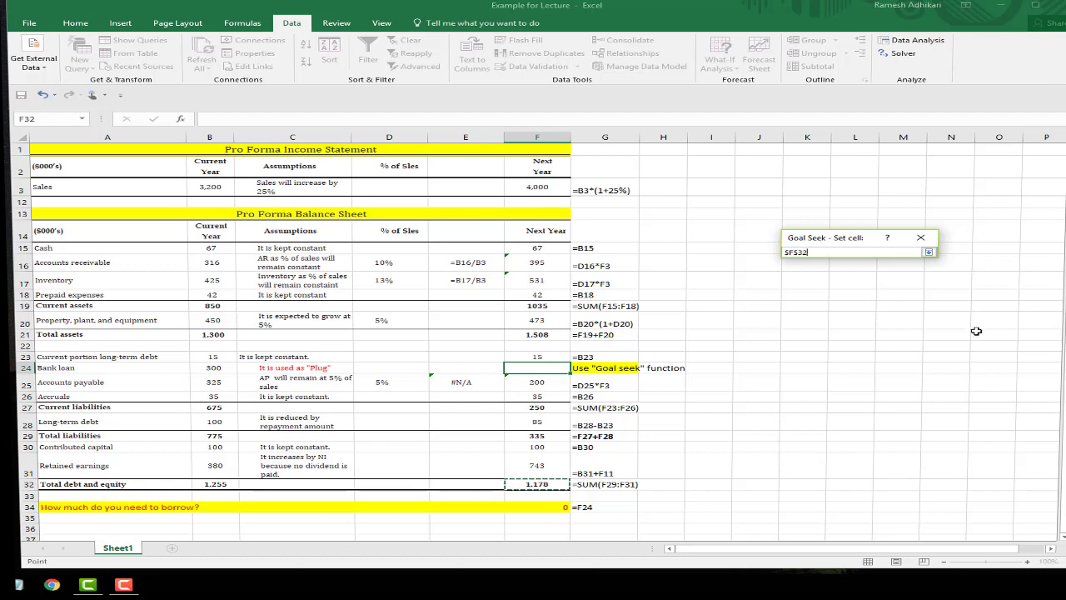
pyautogui.click(928, 252)
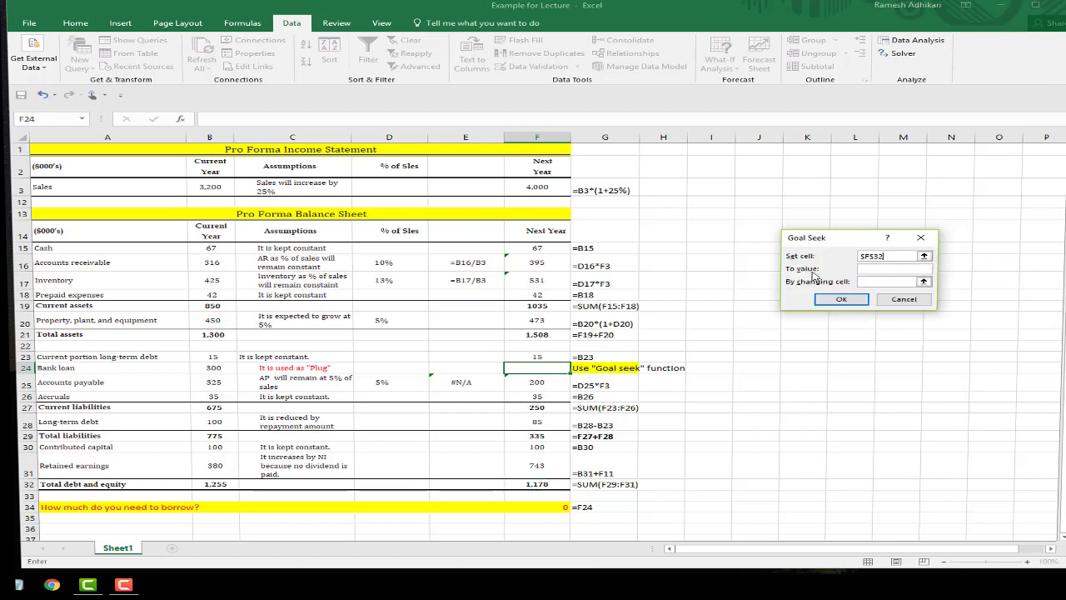
# Step: Set the Goal Seek target value to 1508 by changing the bank loan cell F24, and run it
pyautogui.click(881, 269)
pyautogui.click(866, 284)
pyautogui.click(924, 282)
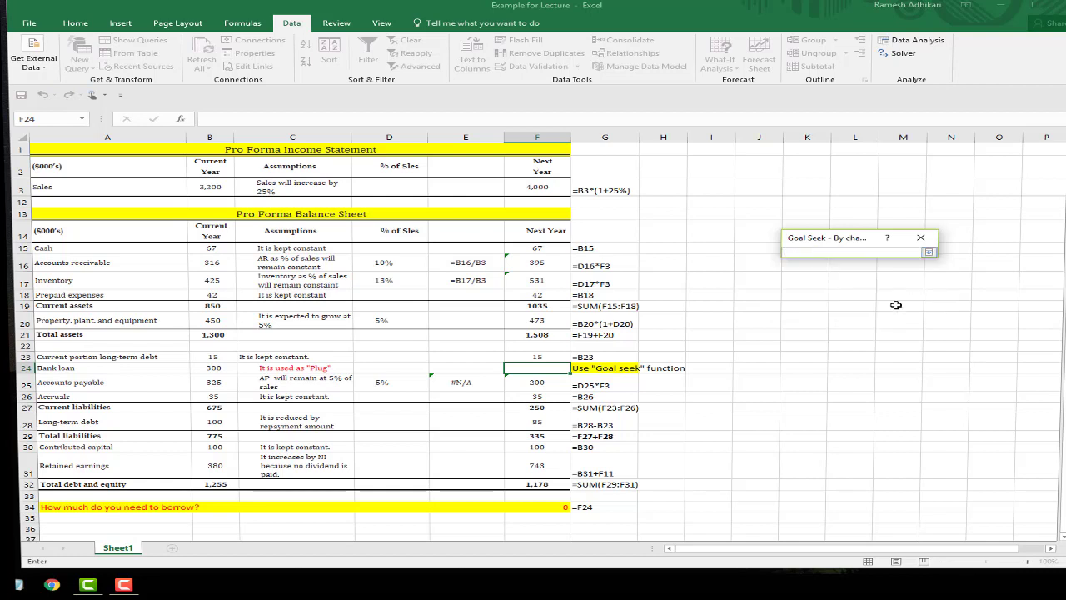
pyautogui.click(554, 372)
pyautogui.click(930, 253)
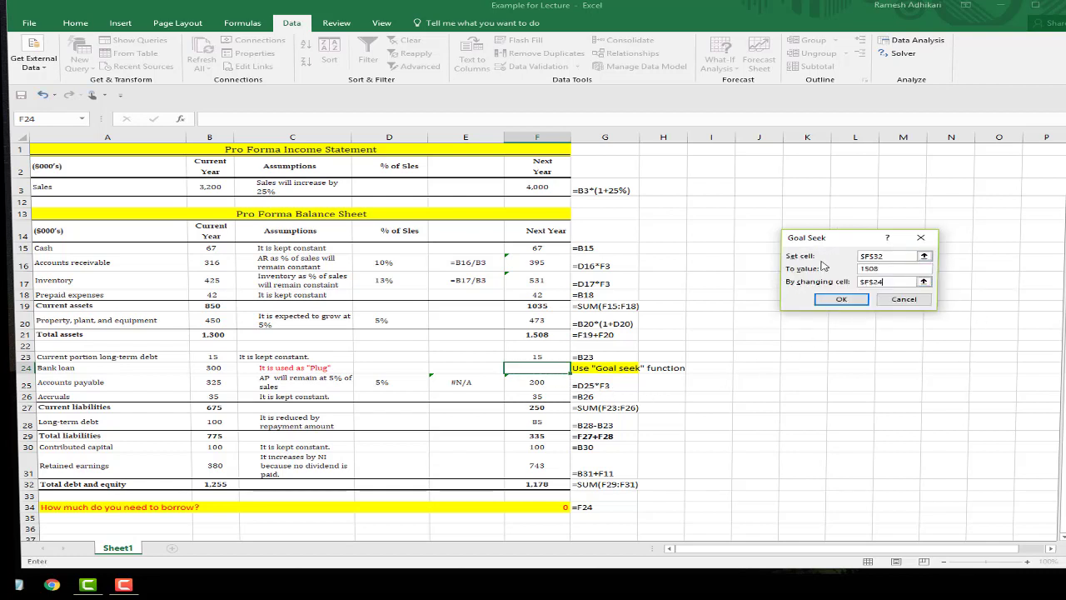
pyautogui.moveTo(962, 240); pyautogui.dragTo(786, 256)
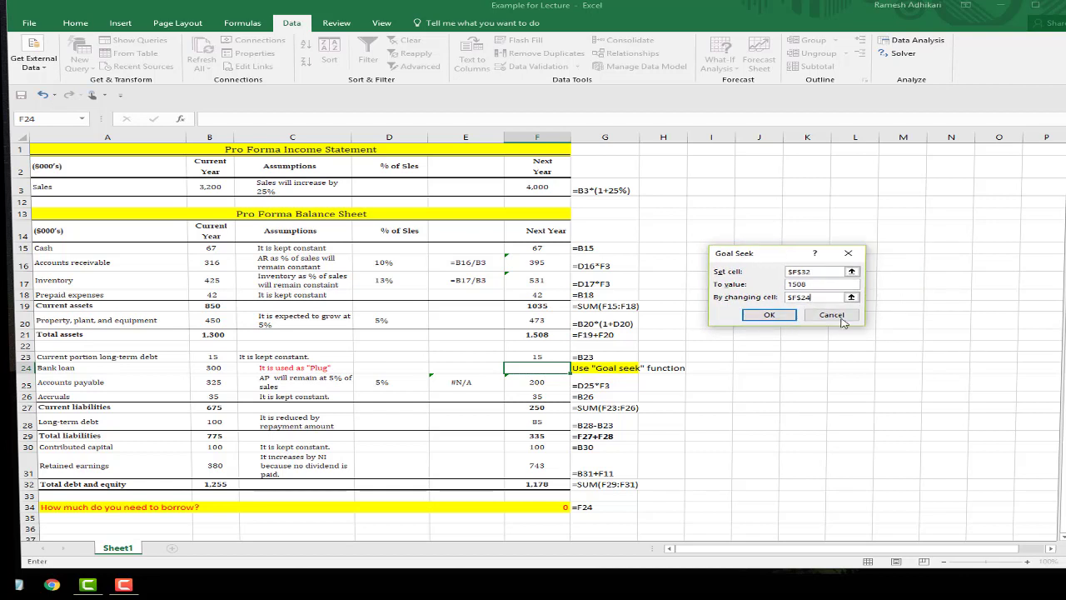
pyautogui.click(820, 272)
pyautogui.click(813, 285)
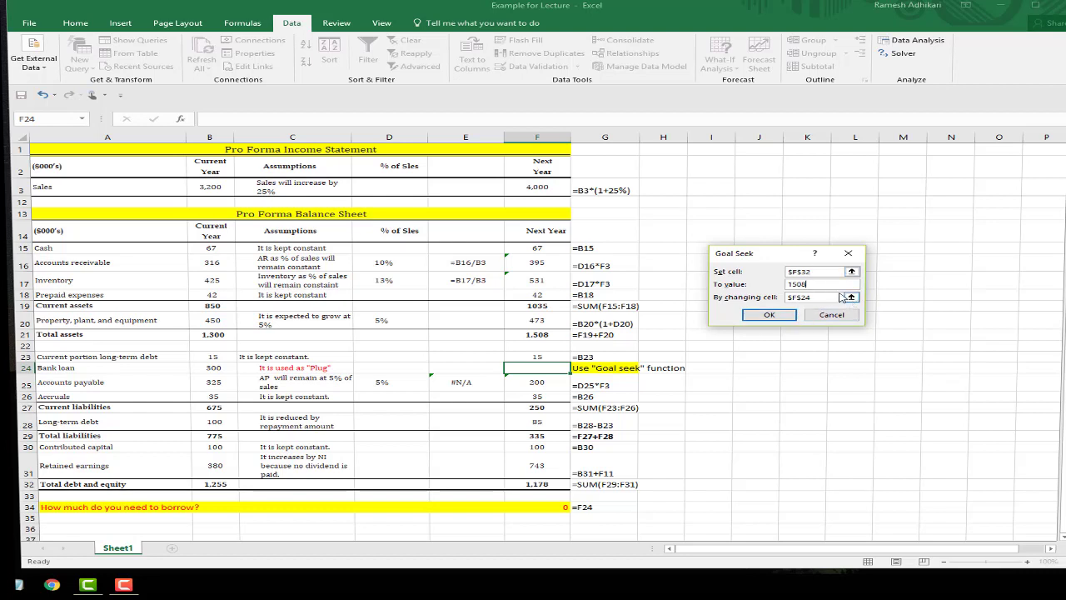
pyautogui.click(770, 316)
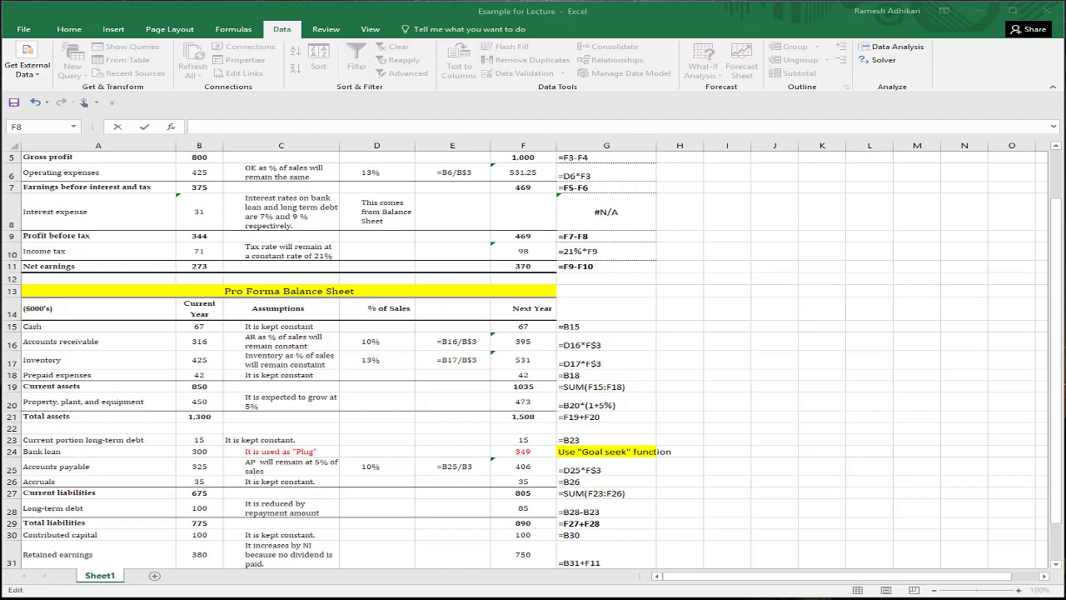
# Step: Begin next year's interest expense formula in F8 with 7% interest on the average bank loan, =7%*(B24+F24)/2
pyautogui.click(513, 211)
pyautogui.write('=')
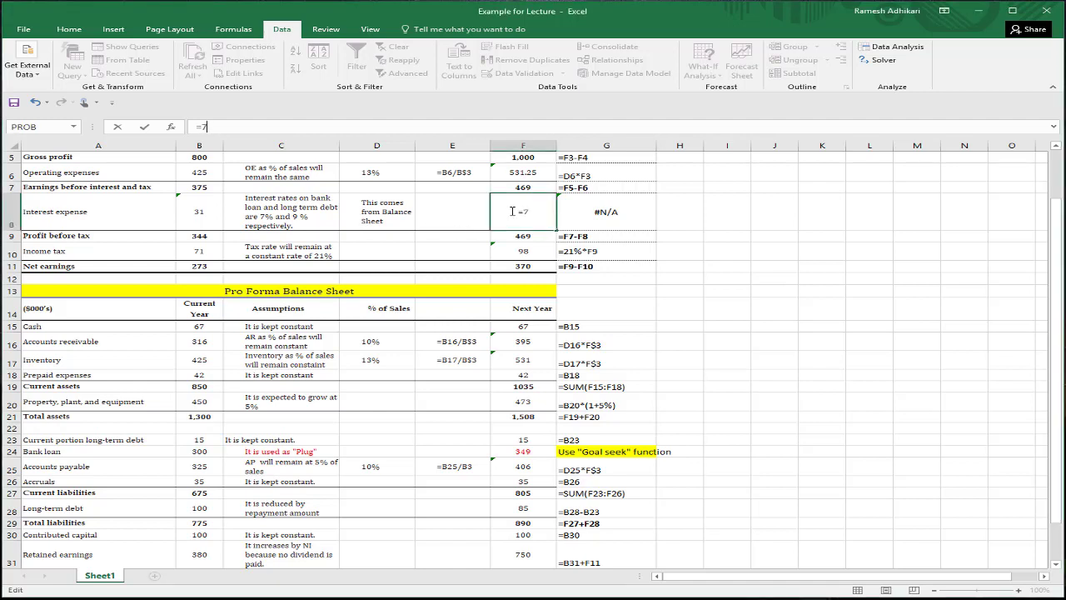
pyautogui.write('7%*(')
pyautogui.click(200, 452)
pyautogui.write('+')
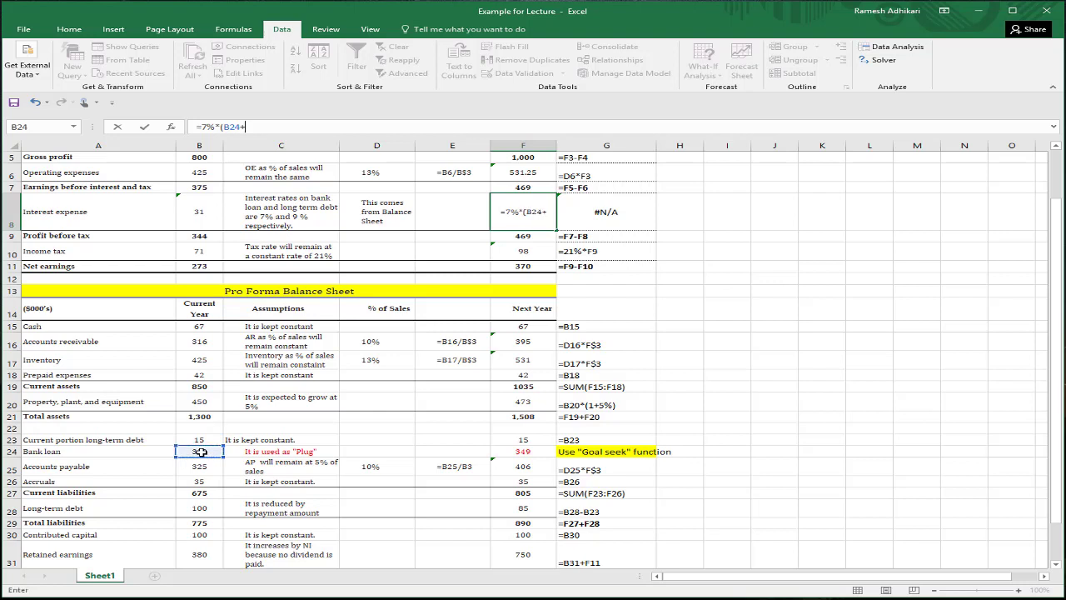
pyautogui.click(528, 452)
pyautogui.write(')/')
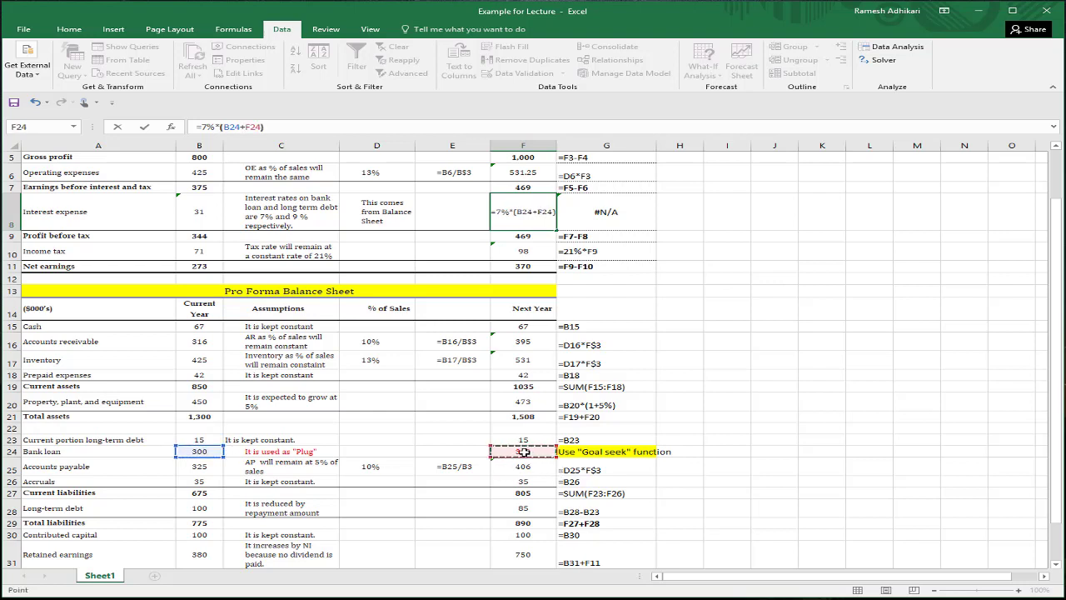
pyautogui.write('2+')
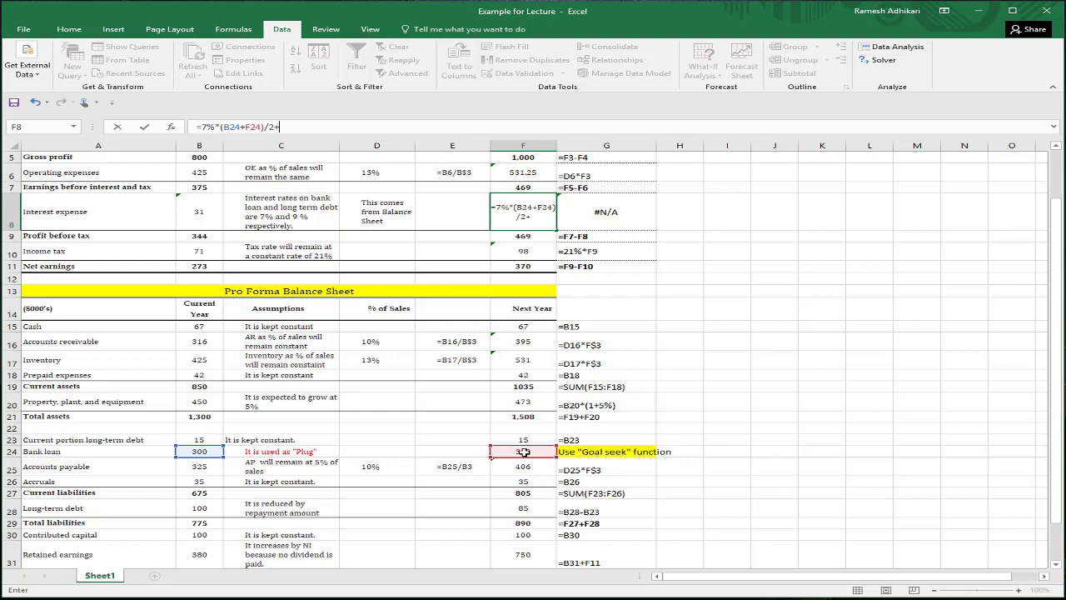
# Step: Complete the F8 interest expense formula by adding 9% interest on the average long-term debt, +9%*(B23+B28+F23+F28)/2
pyautogui.write('9%*')
pyautogui.write('(')
pyautogui.click(193, 439)
pyautogui.write('+')
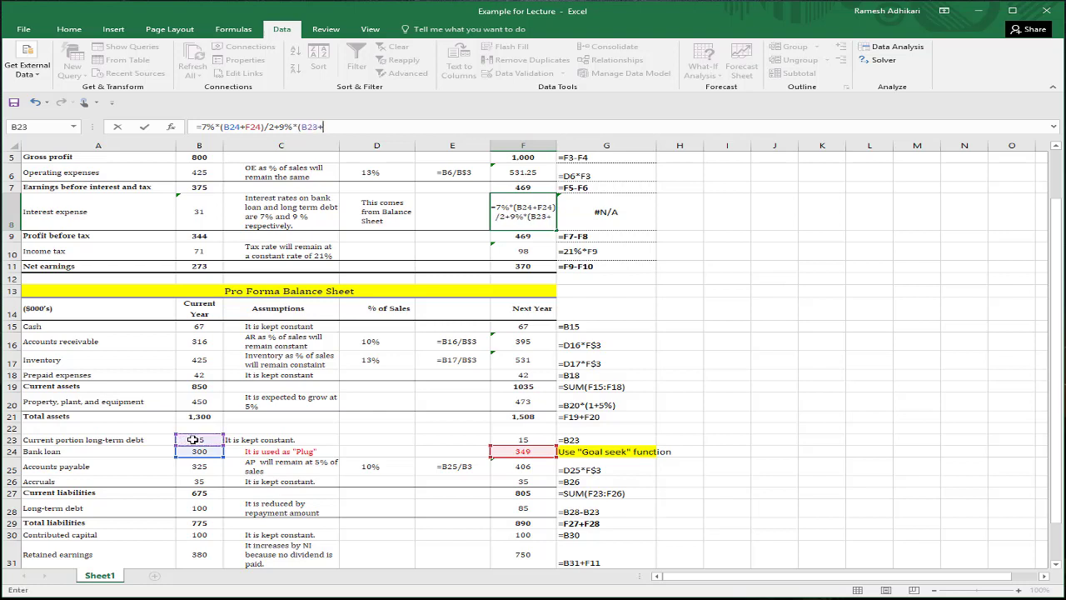
pyautogui.click(190, 508)
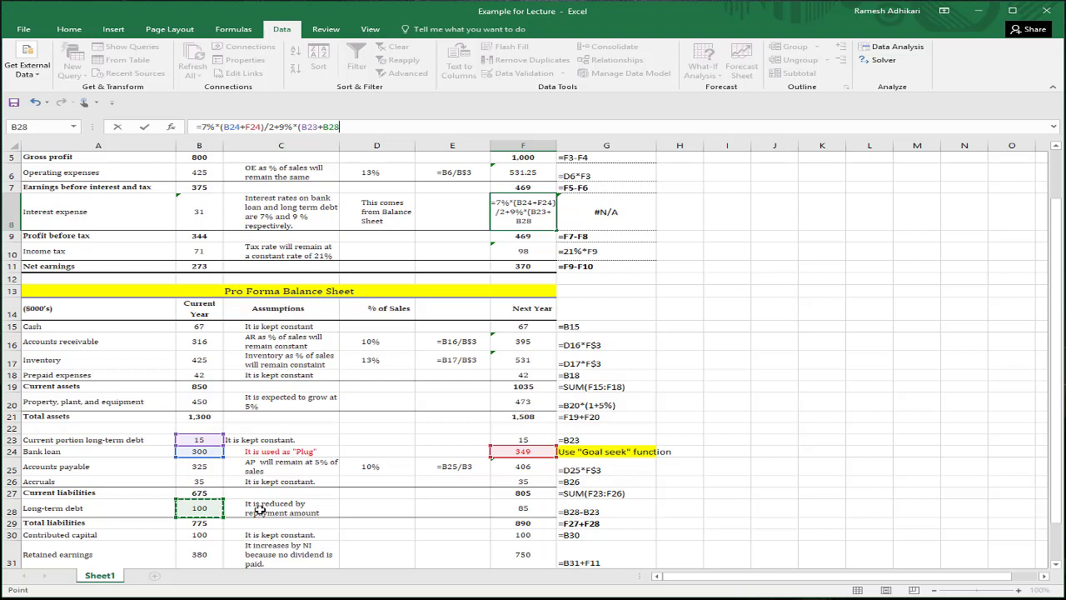
pyautogui.write('+')
pyautogui.click(519, 442)
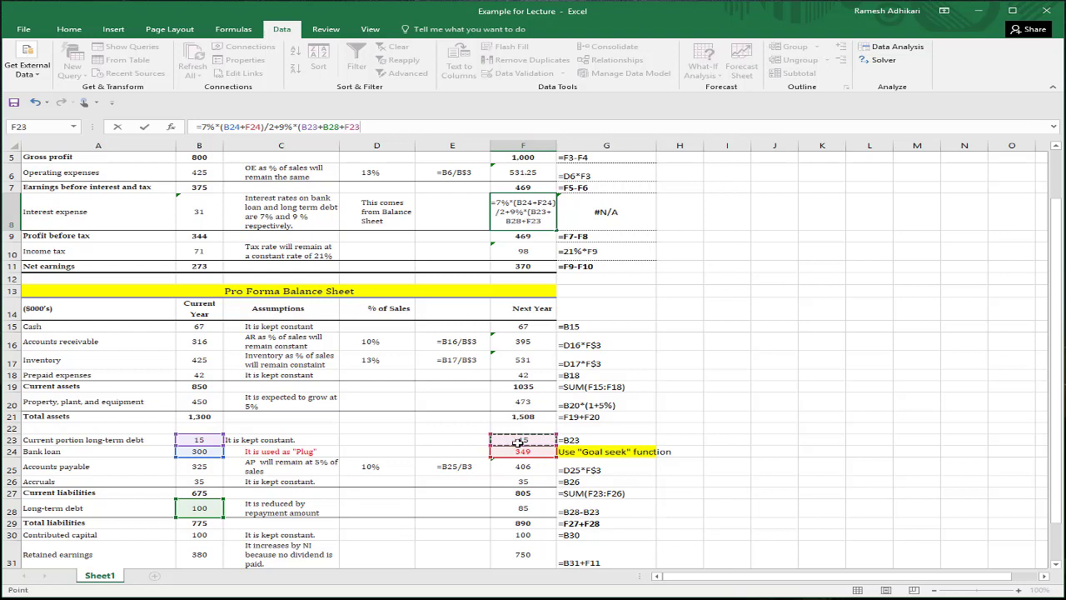
pyautogui.write('+')
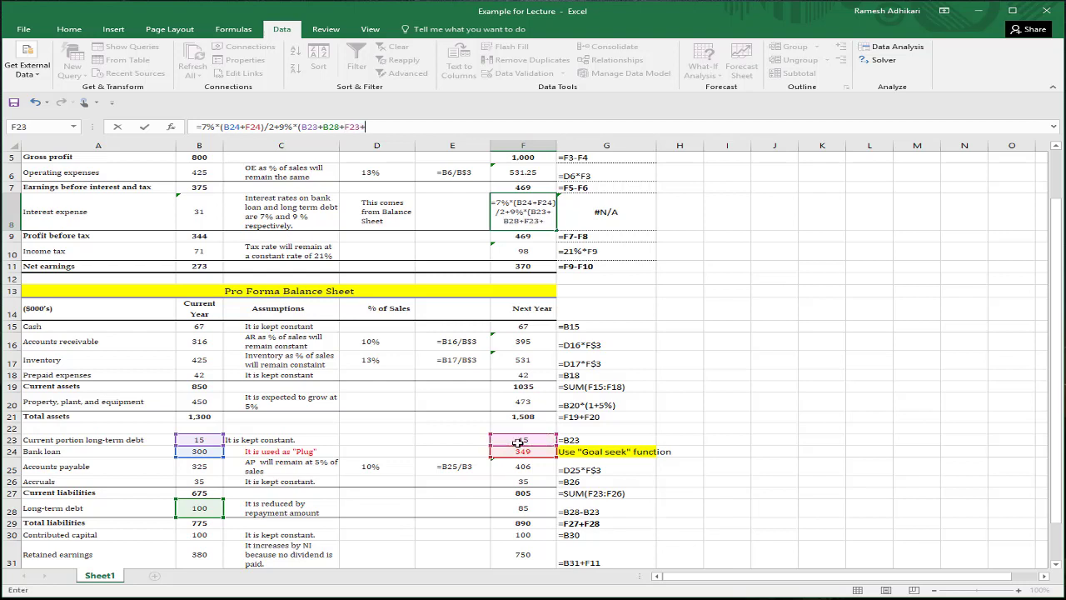
pyautogui.click(524, 510)
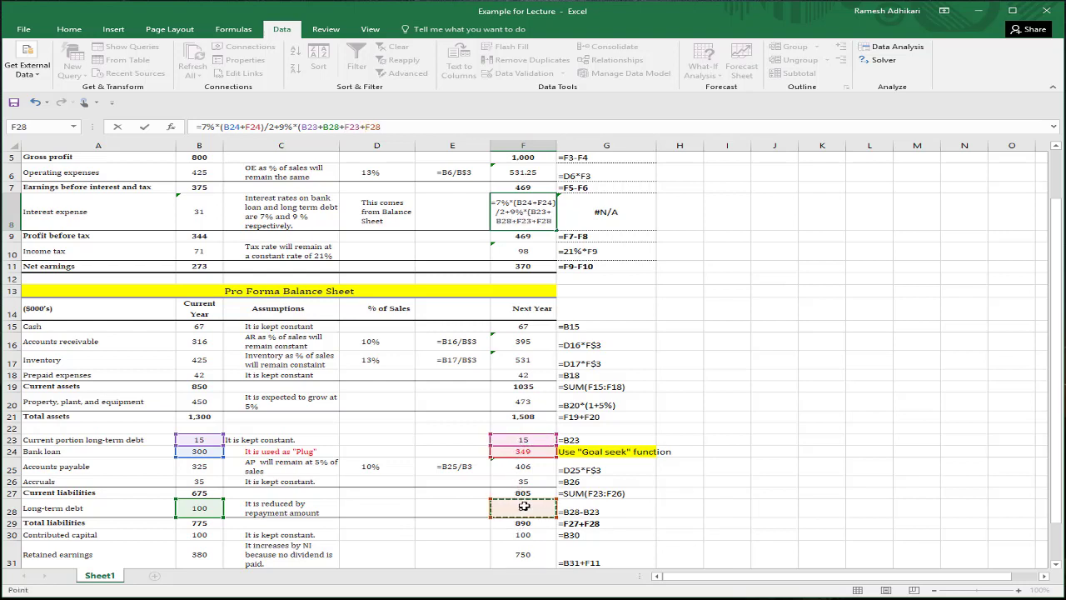
pyautogui.write(')/2')
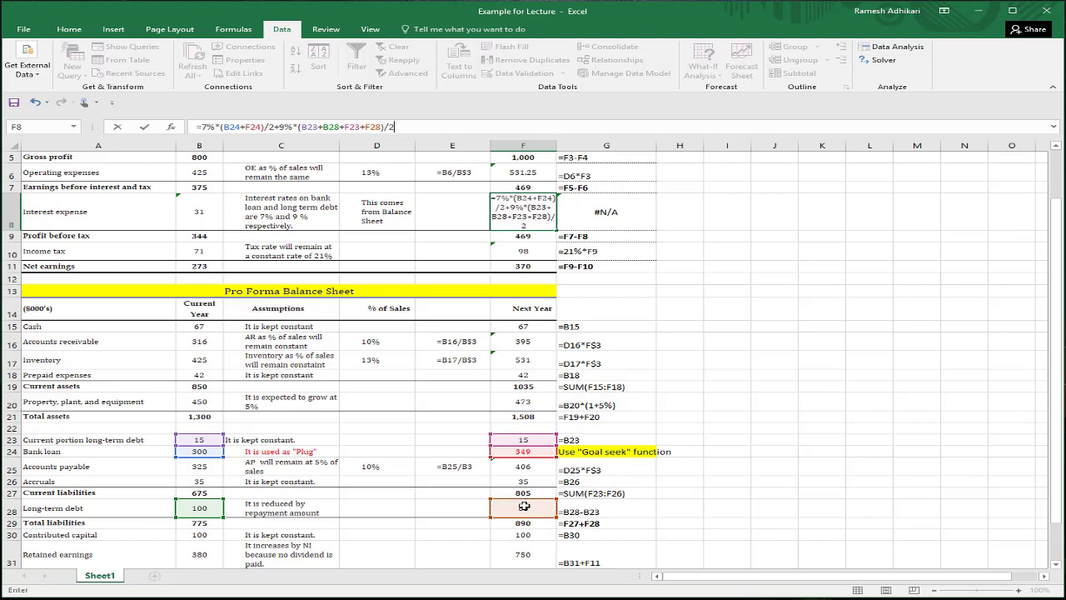
pyautogui.press('Return')
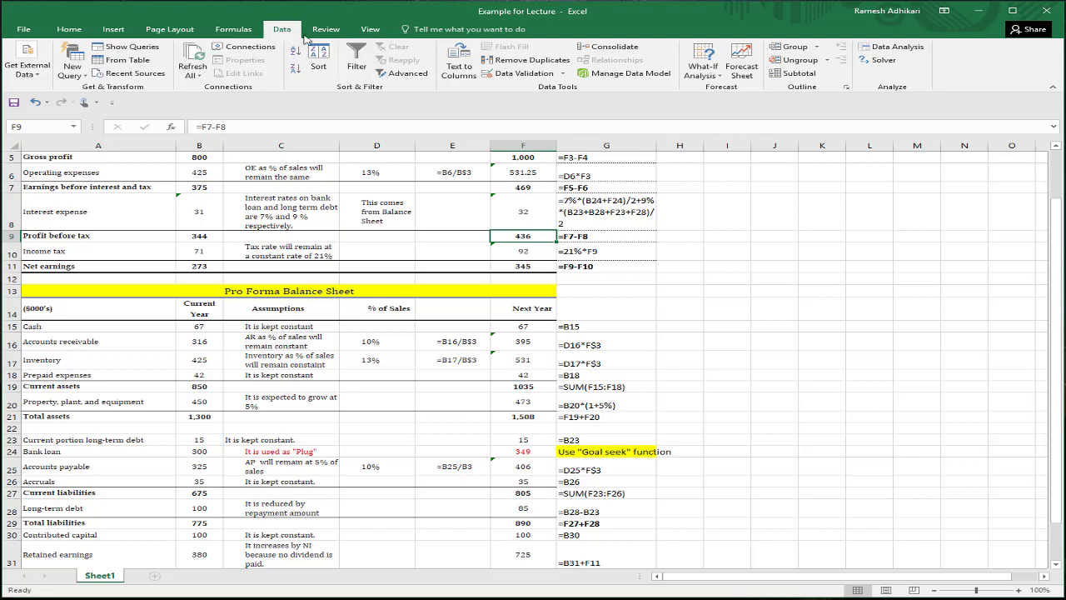
# Step: Set up a new Goal Seek analysis with next year's total debt and equity, F32, as the set cell
pyautogui.click(718, 76)
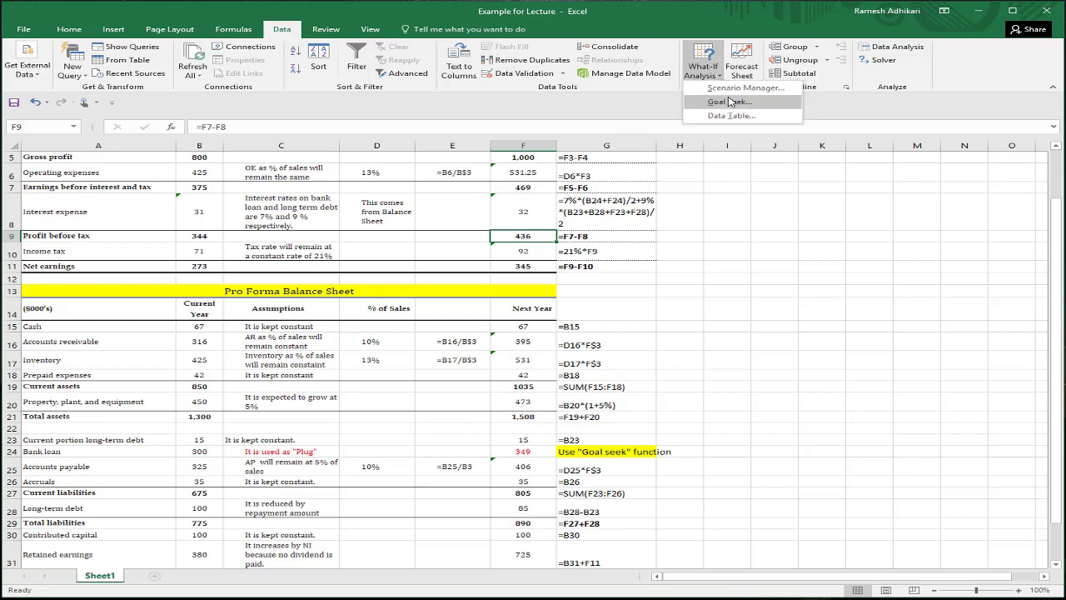
pyautogui.click(730, 102)
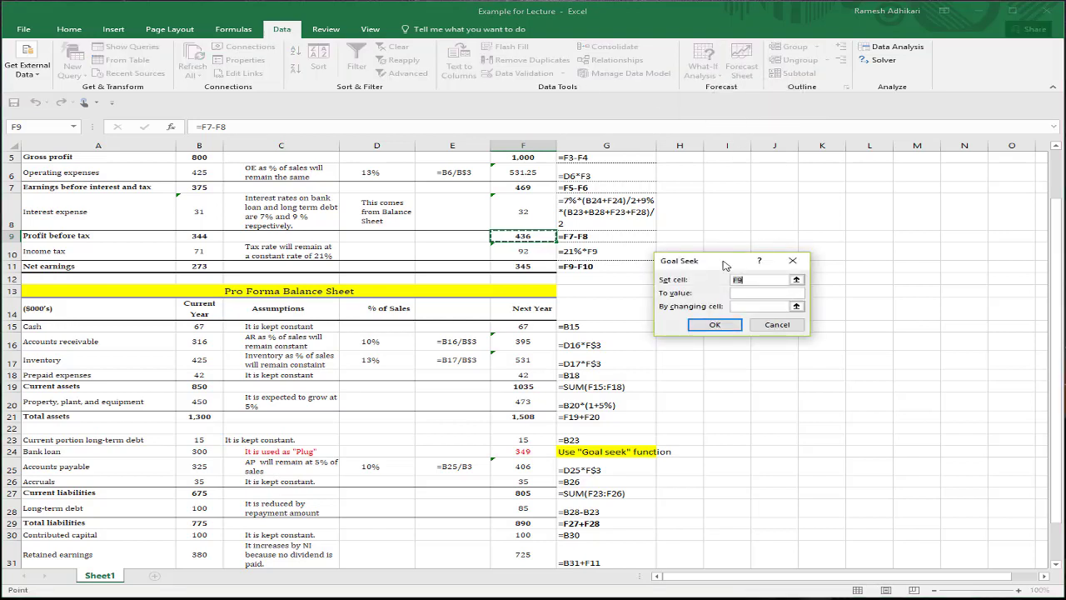
pyautogui.moveTo(741, 261); pyautogui.dragTo(784, 261)
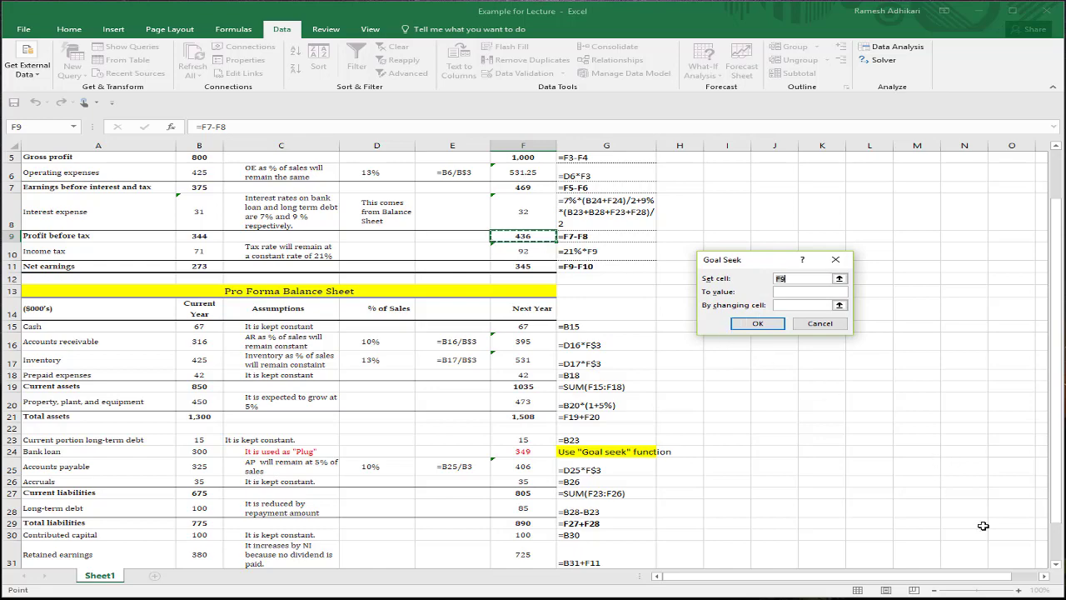
pyautogui.click(1056, 564)
pyautogui.click(1056, 564)
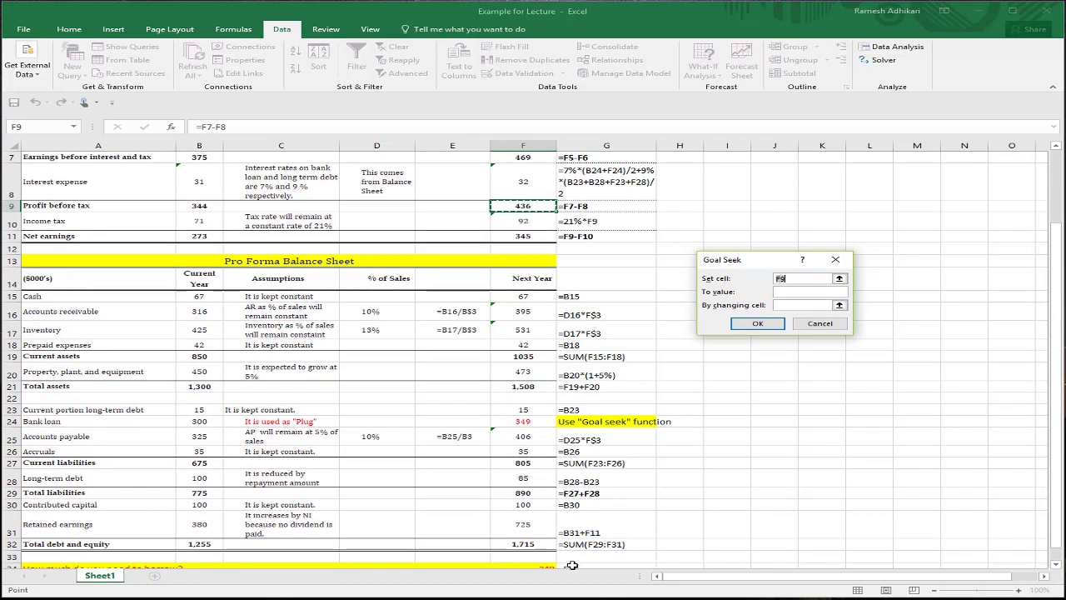
pyautogui.click(530, 543)
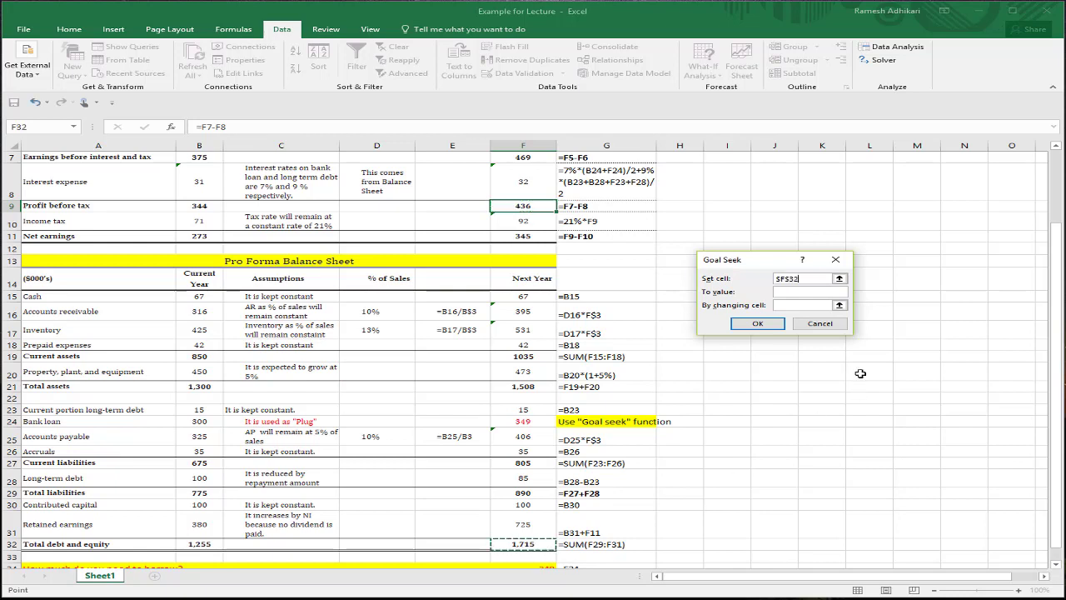
# Step: Run Goal Seek to the value 1508 by changing the bank loan cell F24, and accept the solution
pyautogui.click(828, 293)
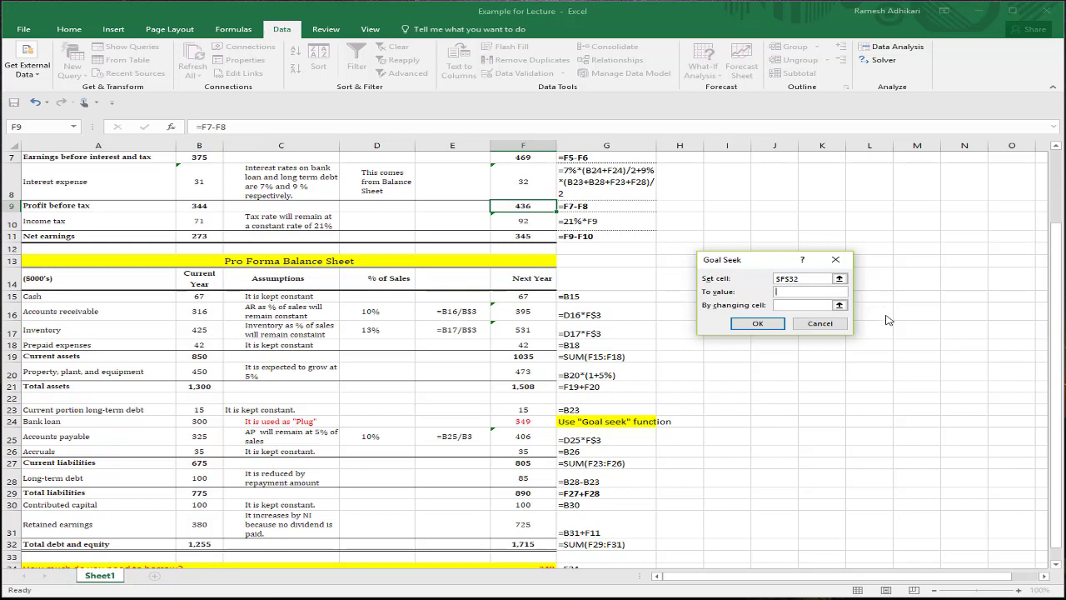
pyautogui.write('1508')
pyautogui.click(786, 306)
pyautogui.click(838, 306)
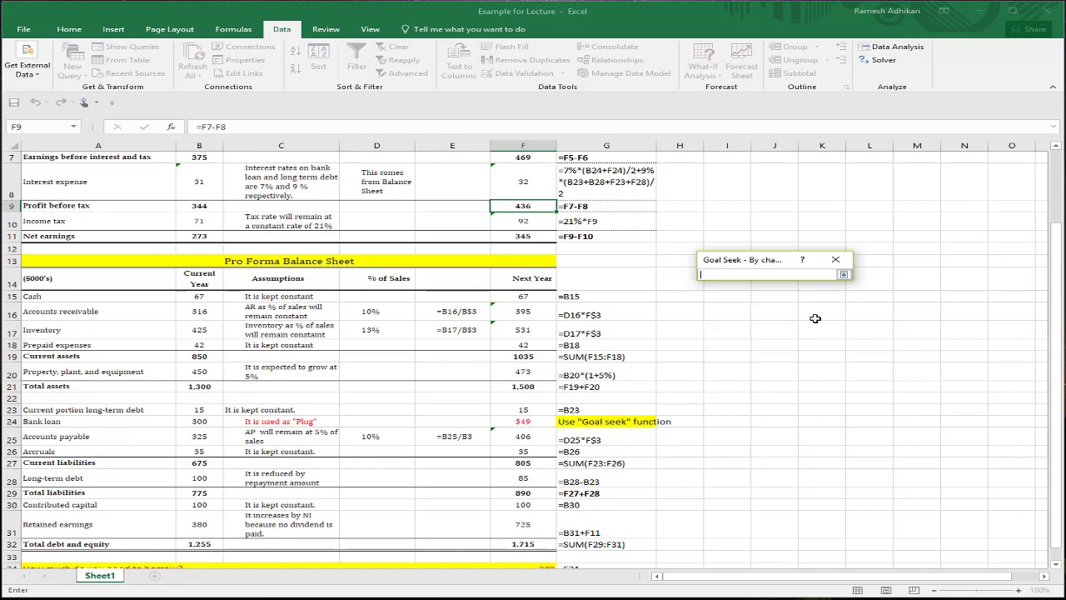
pyautogui.click(523, 422)
pyautogui.click(843, 275)
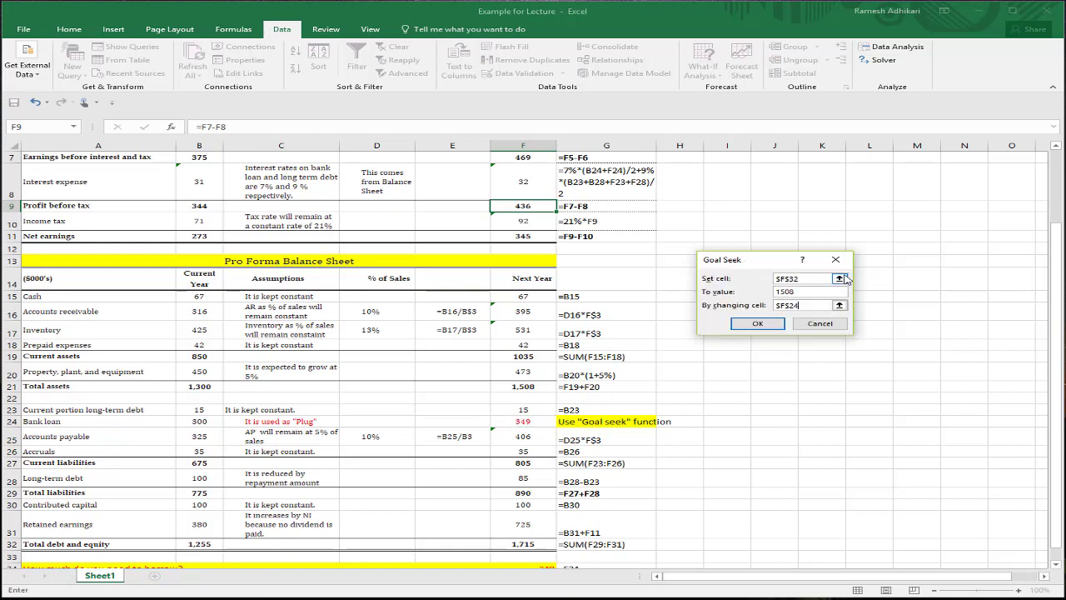
pyautogui.click(763, 326)
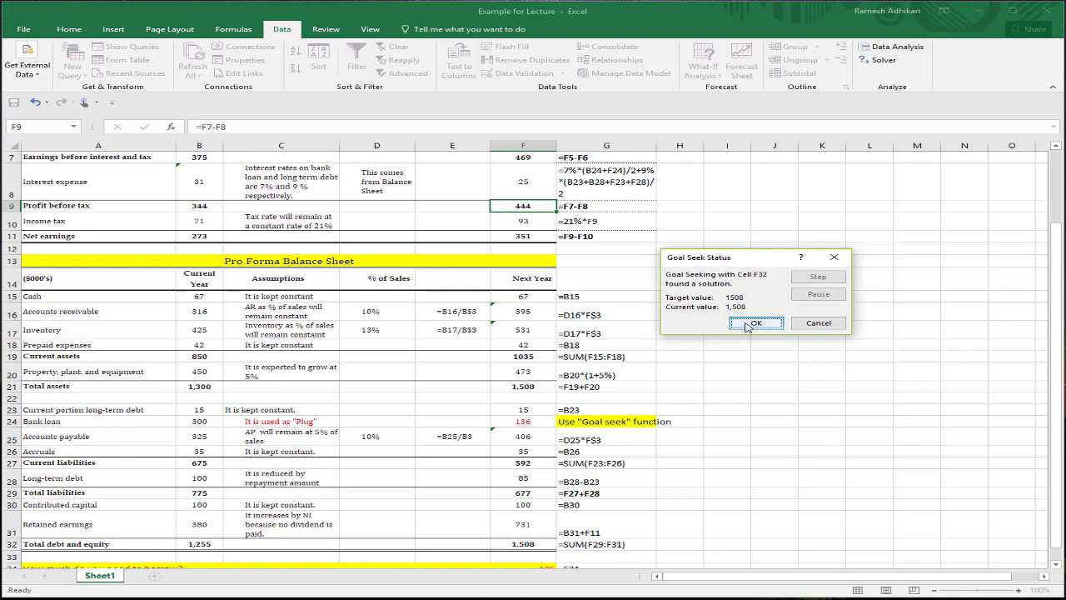
pyautogui.click(750, 324)
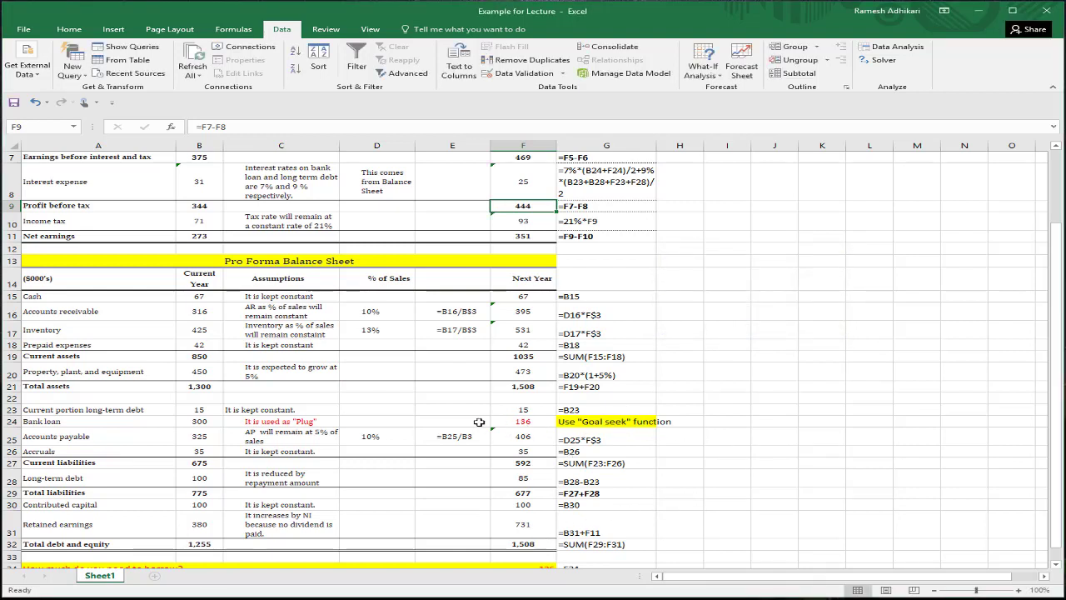
# Step: Compare next year's total assets in F21 with total debt and equity in F32, and check the bank loan in F24
pyautogui.click(525, 385)
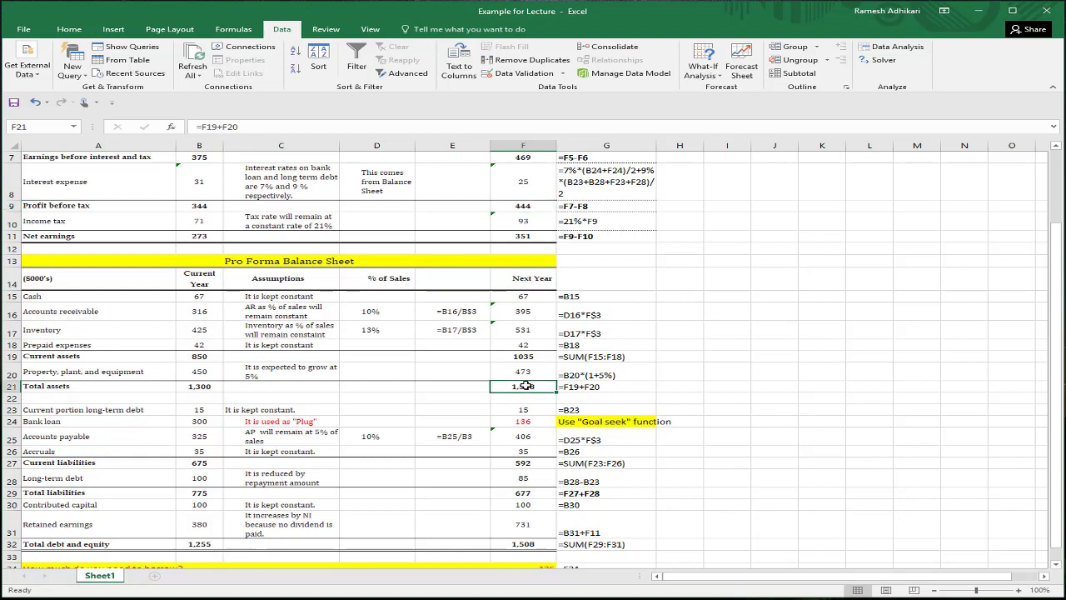
pyautogui.click(522, 545)
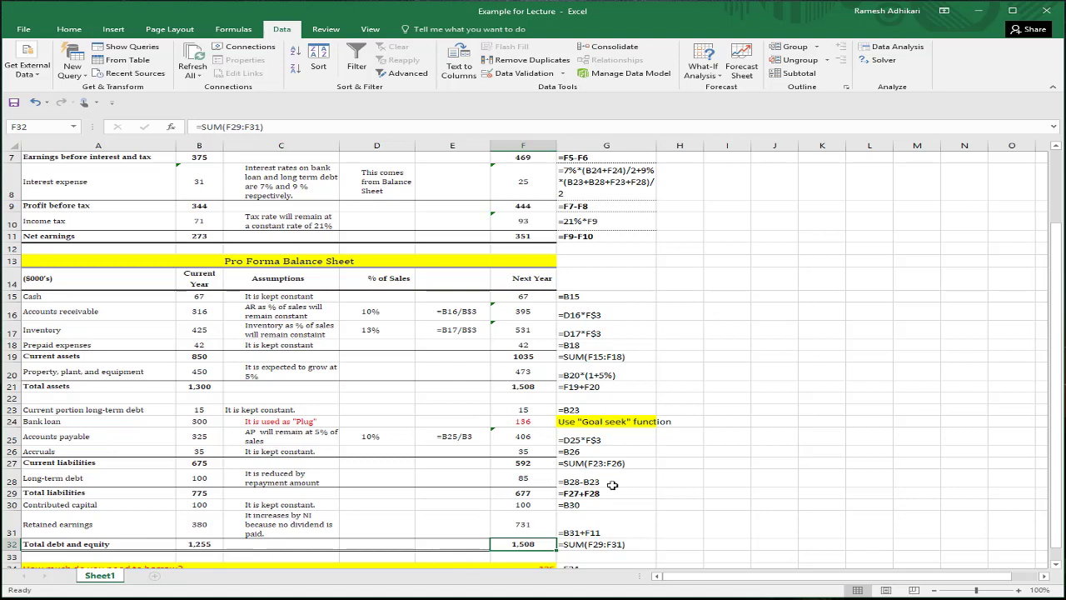
pyautogui.click(526, 421)
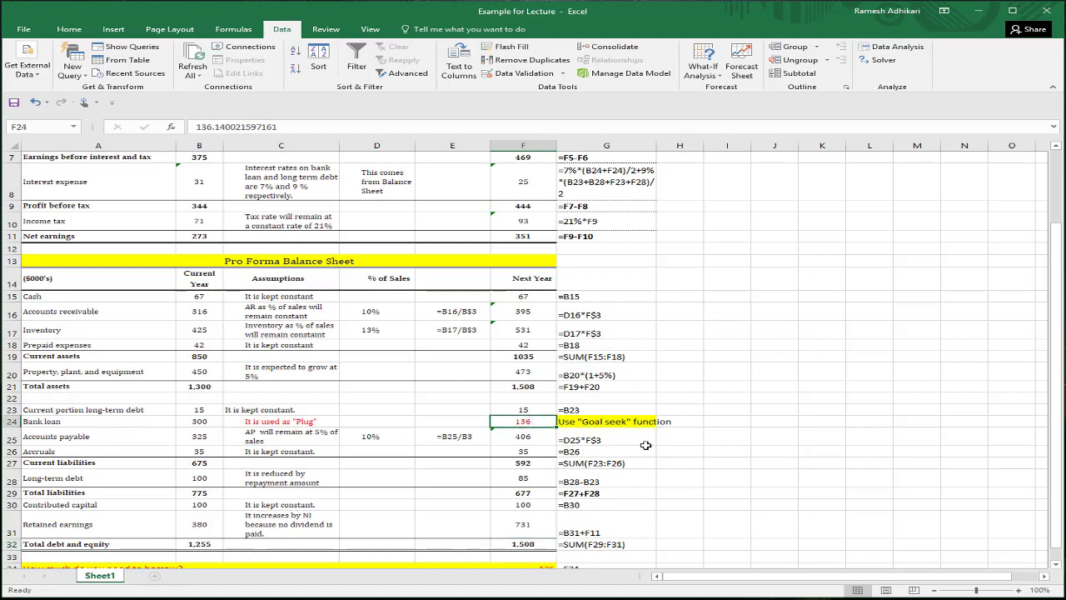
pyautogui.click(662, 409)
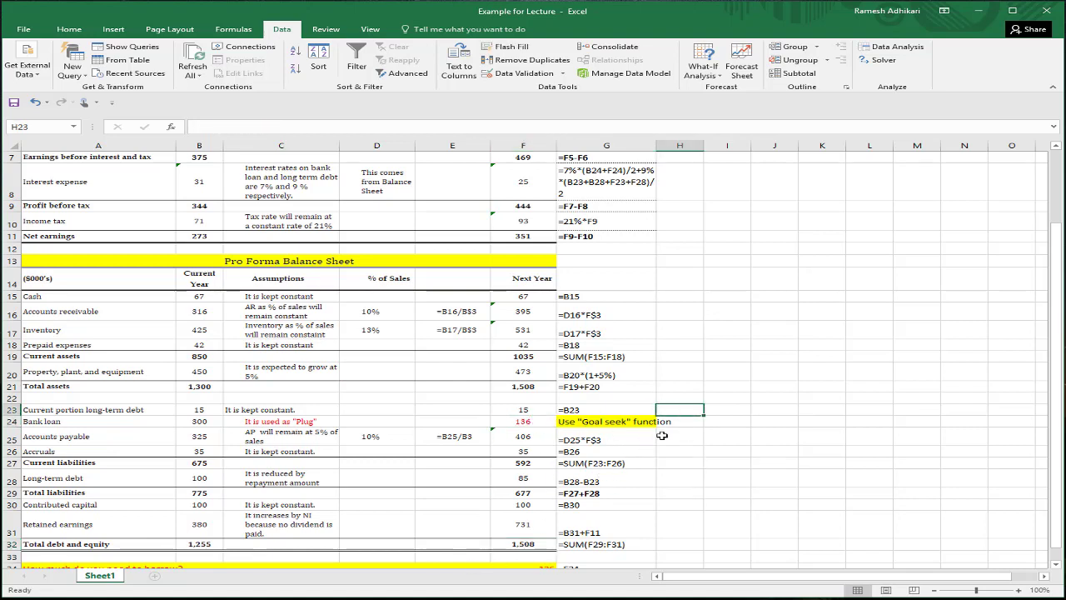